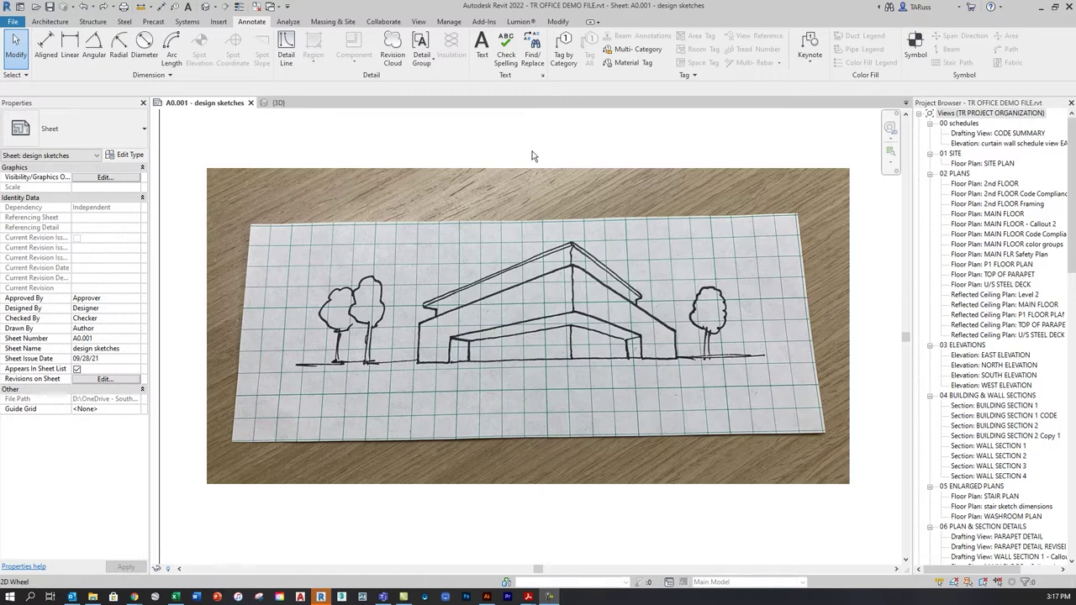
{"action": "scroll", "coordinate": [435, 233], "scroll_direction": "down", "scroll_amount": 3}
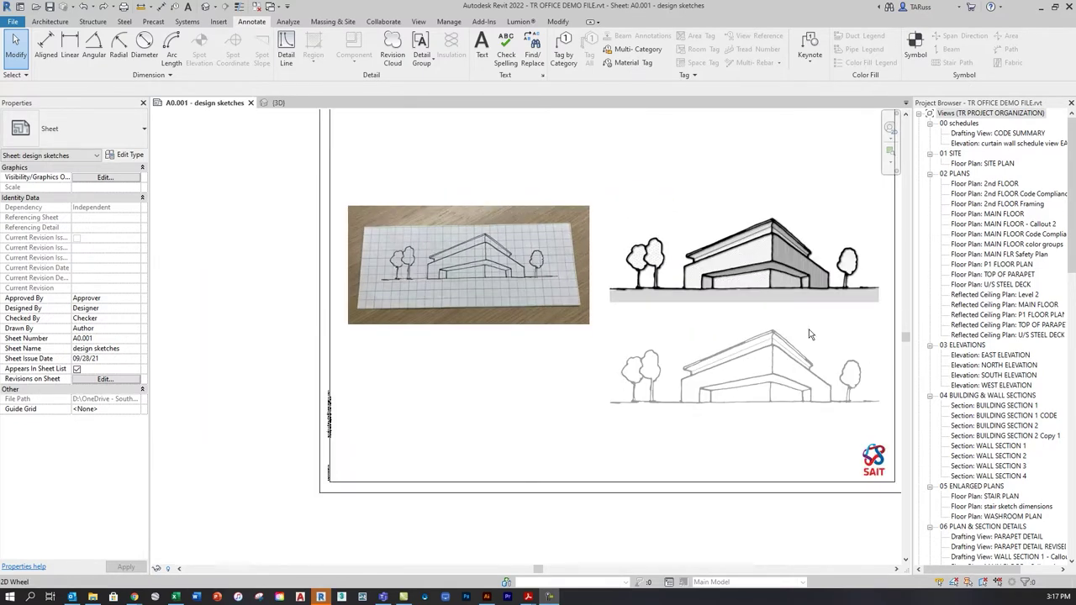
{"action": "scroll", "coordinate": [863, 229], "scroll_direction": "up", "scroll_amount": 3}
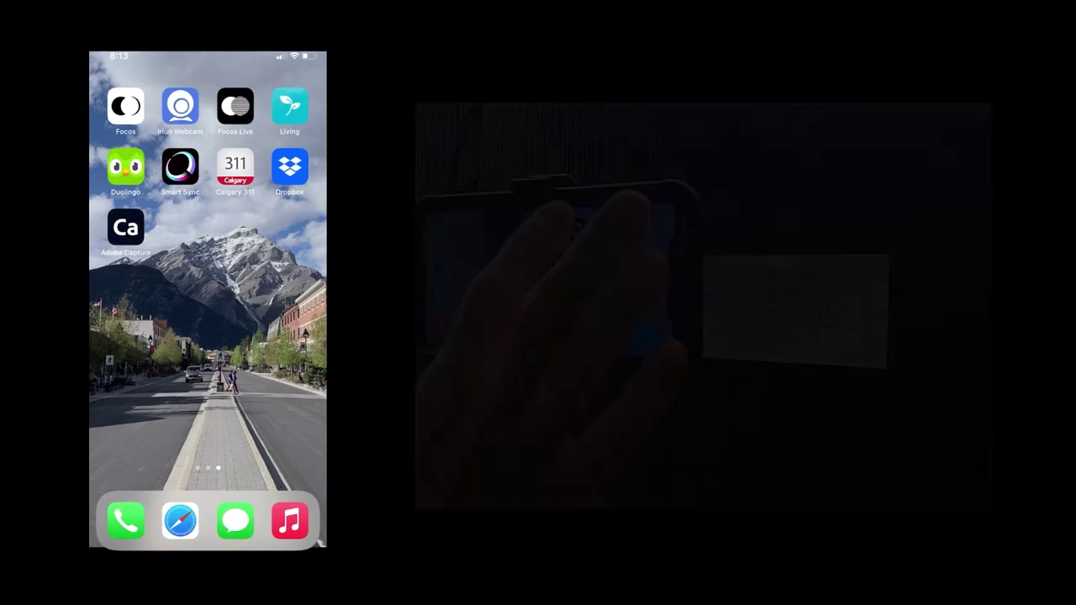
- Switch to Adobe Capture on the phone and set its shape capture to black-and-white mode
{"action": "left_click", "coordinate": [125, 227]}
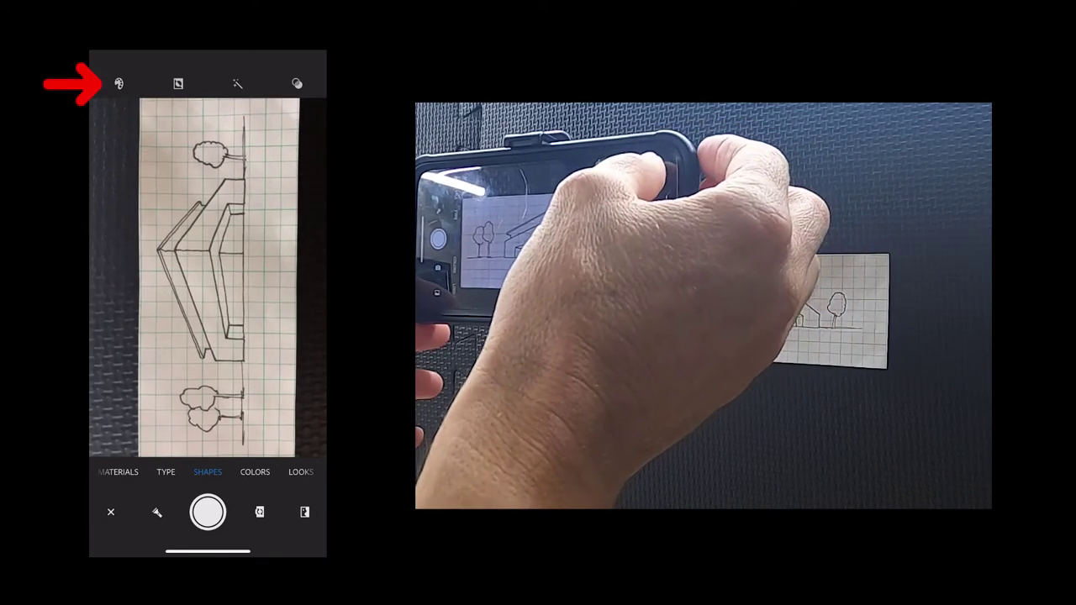
{"action": "left_click", "coordinate": [118, 83]}
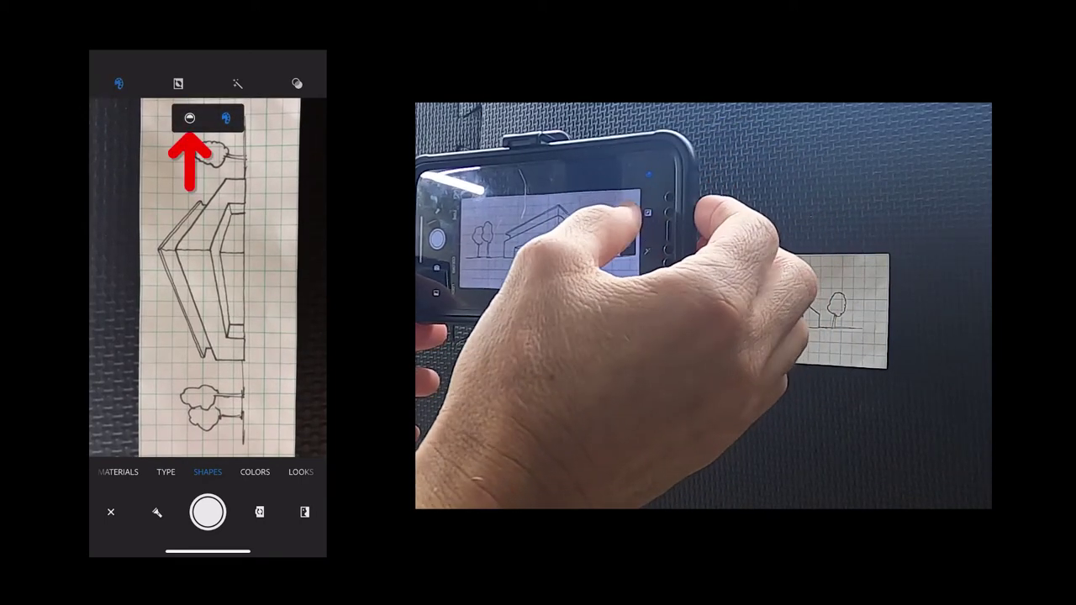
{"action": "left_click", "coordinate": [189, 118]}
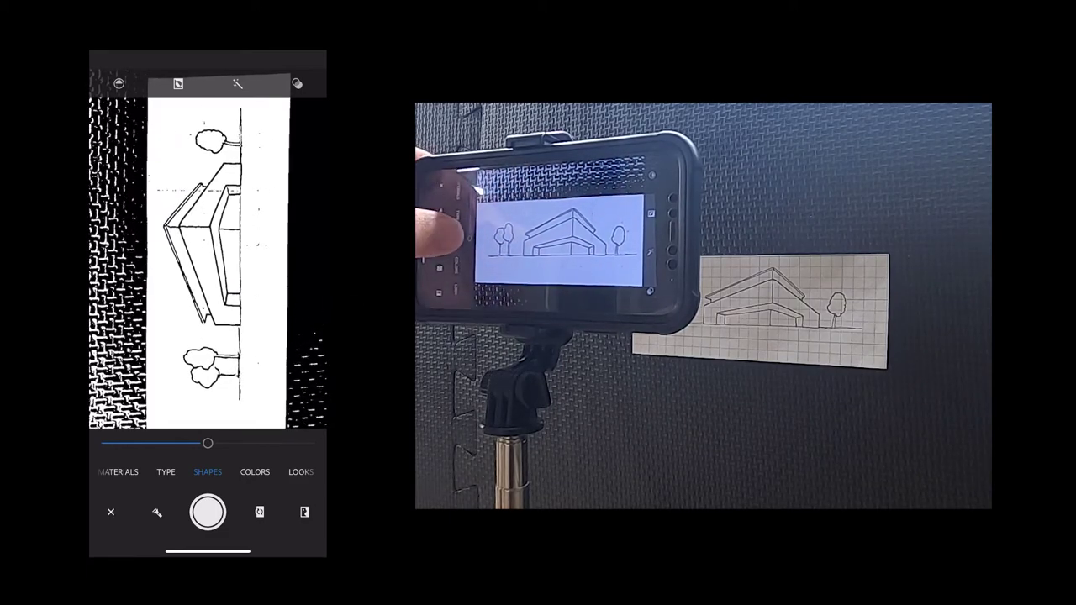
- Capture the sketch in black and white with the detail level at about one third and save the shape to the sketches library
{"action": "left_click_drag", "start_coordinate": [208, 443], "coordinate": [267, 443]}
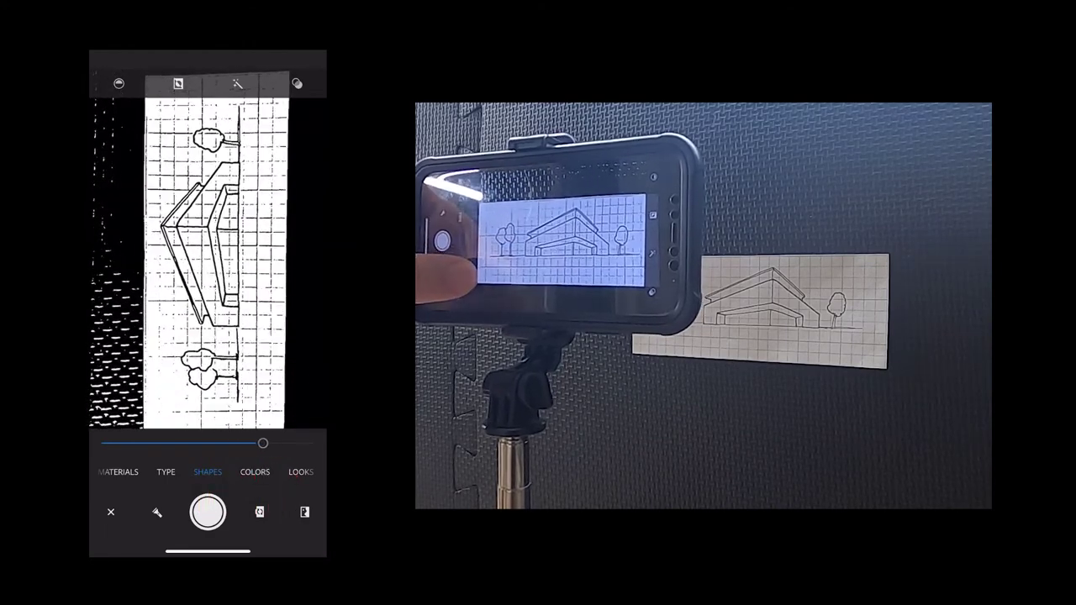
{"action": "left_click_drag", "start_coordinate": [256, 442], "coordinate": [178, 443]}
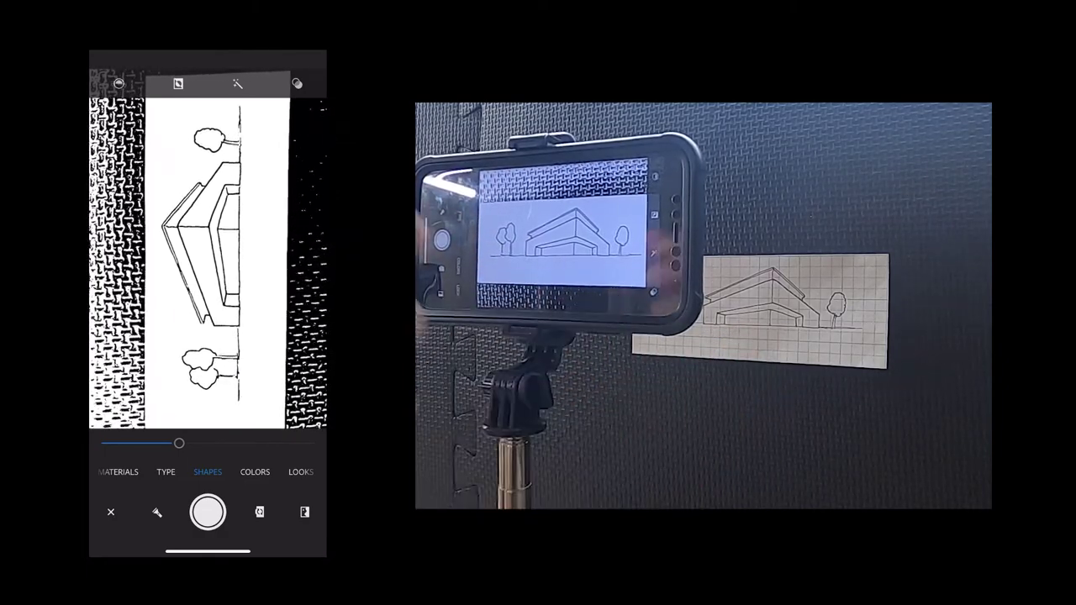
{"action": "left_click", "coordinate": [207, 511]}
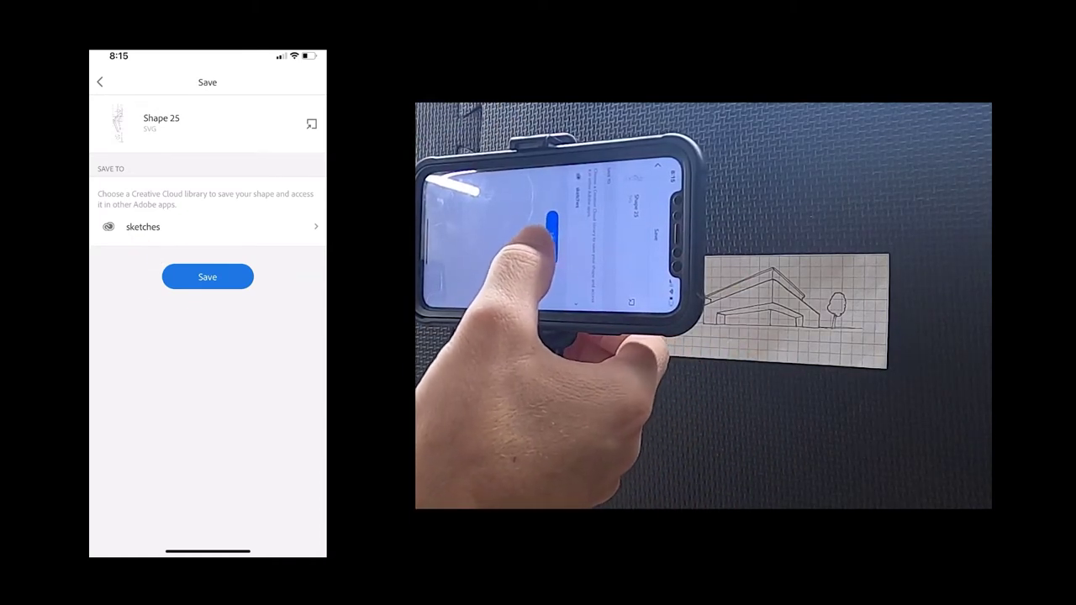
{"action": "left_click", "coordinate": [208, 277]}
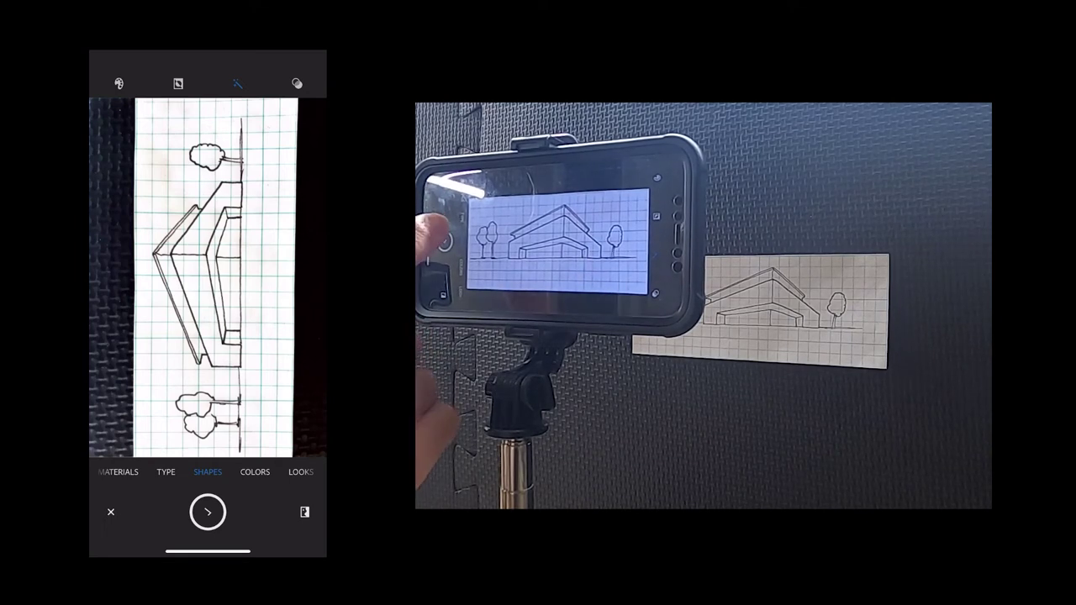
- Capture the sketch in color with automatic cleanup enabled and set its simplification to about 70 percent of the range
{"action": "left_click", "coordinate": [207, 511]}
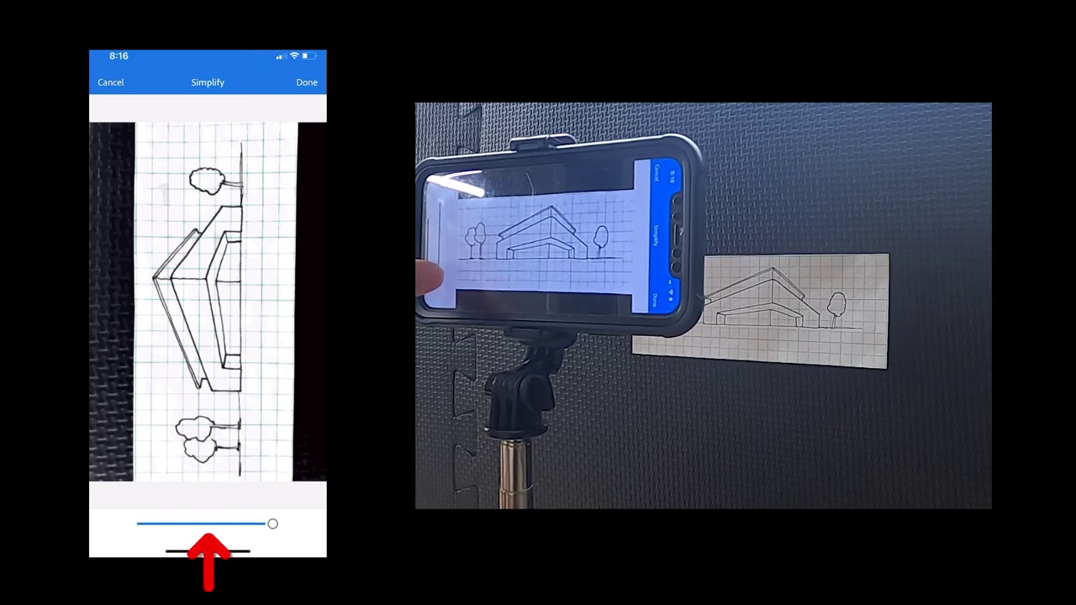
{"action": "left_click_drag", "start_coordinate": [248, 524], "coordinate": [225, 523]}
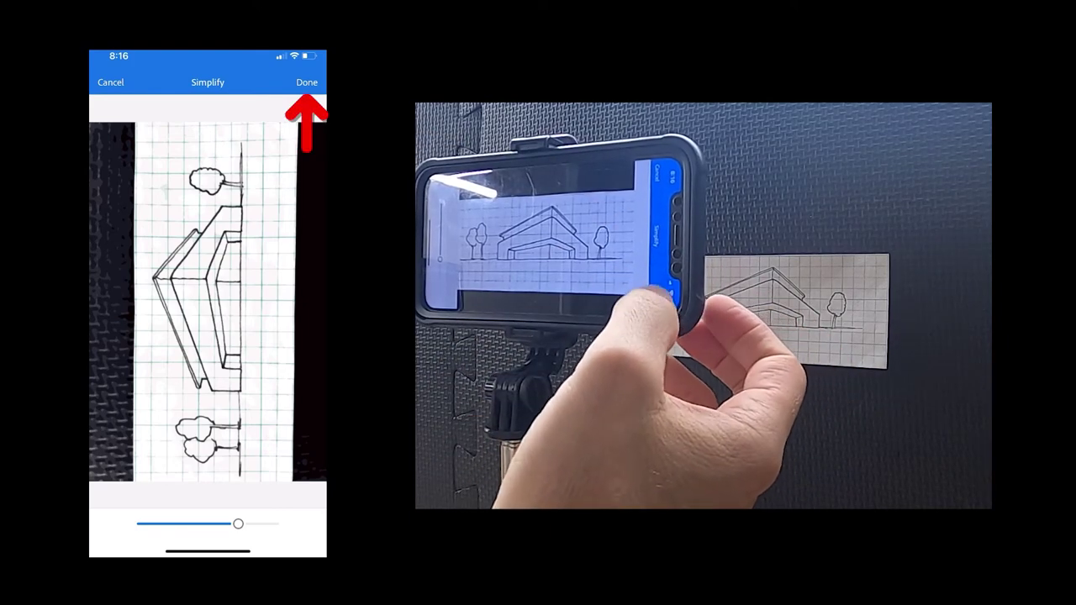
{"action": "left_click", "coordinate": [306, 82]}
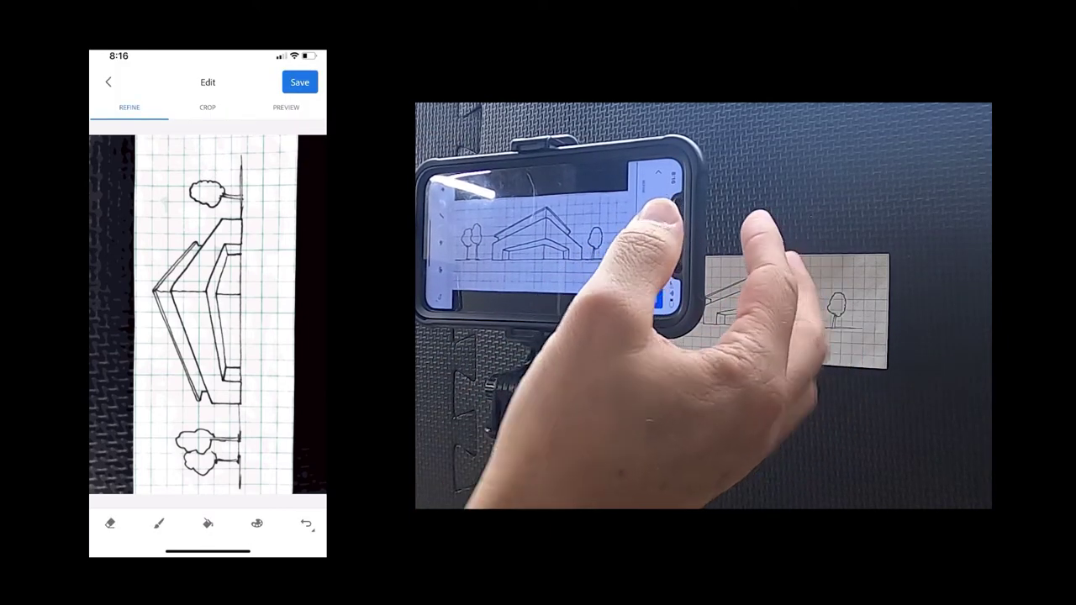
- Crop the dark background off both long sides of the color scan and save the shape to the sketches library
{"action": "left_click", "coordinate": [207, 106]}
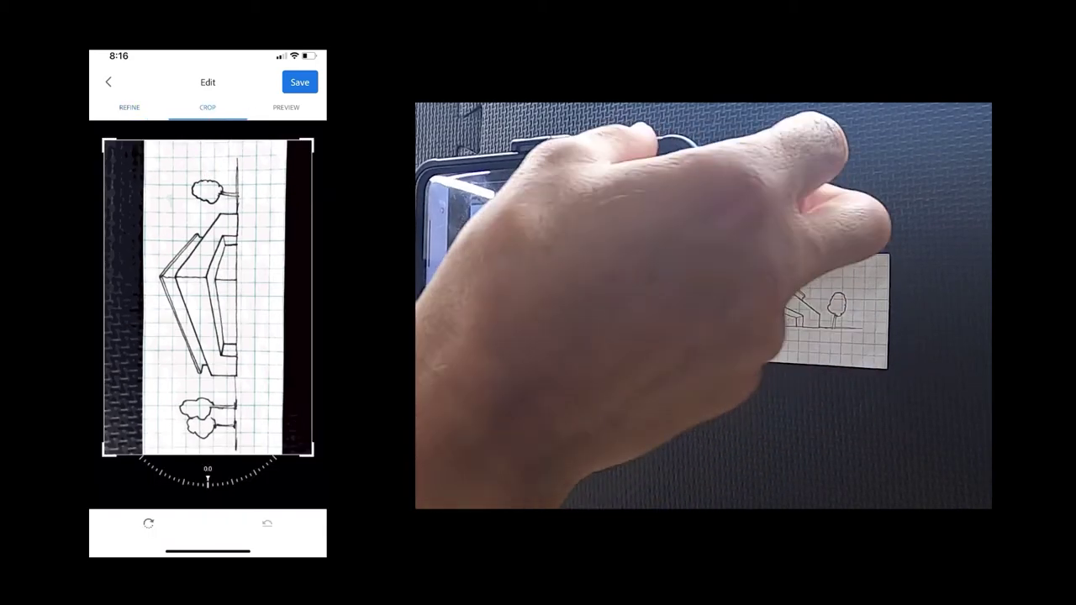
{"action": "left_click_drag", "start_coordinate": [103, 298], "coordinate": [149, 298]}
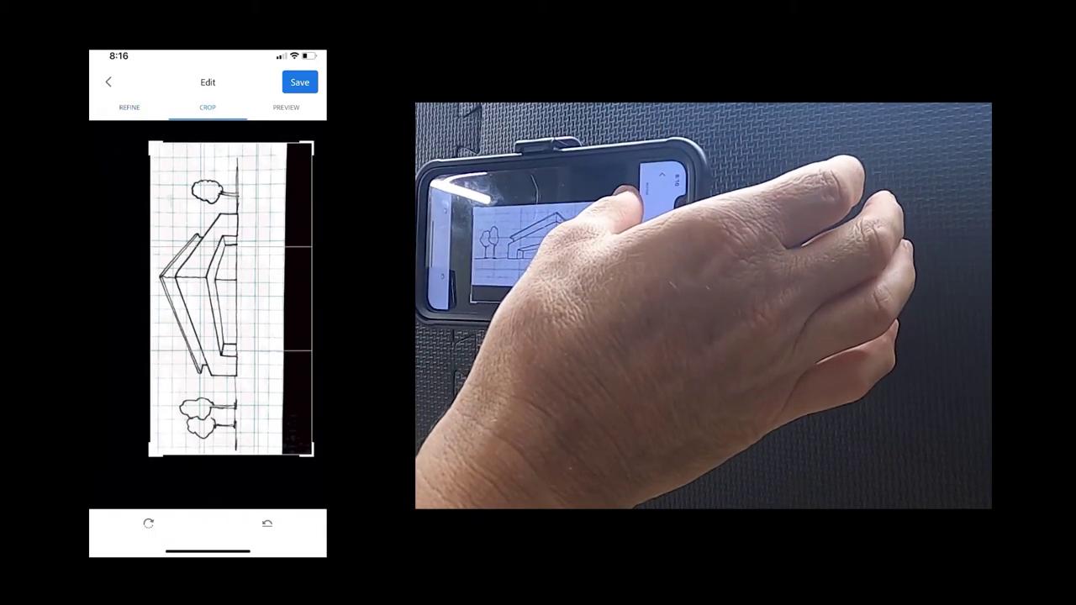
{"action": "left_click_drag", "start_coordinate": [288, 298], "coordinate": [234, 298]}
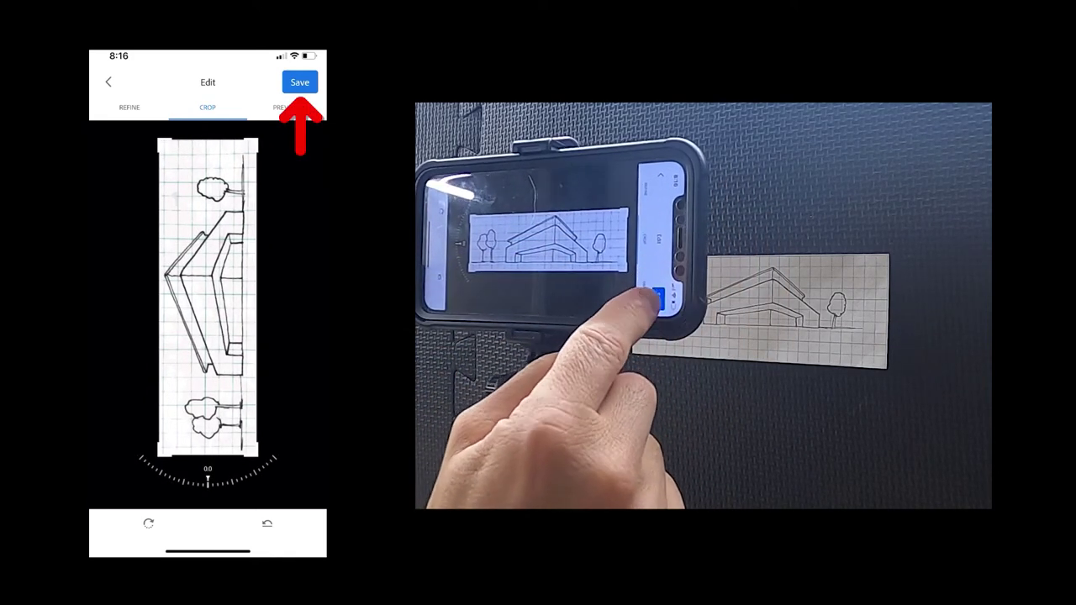
{"action": "left_click", "coordinate": [299, 81]}
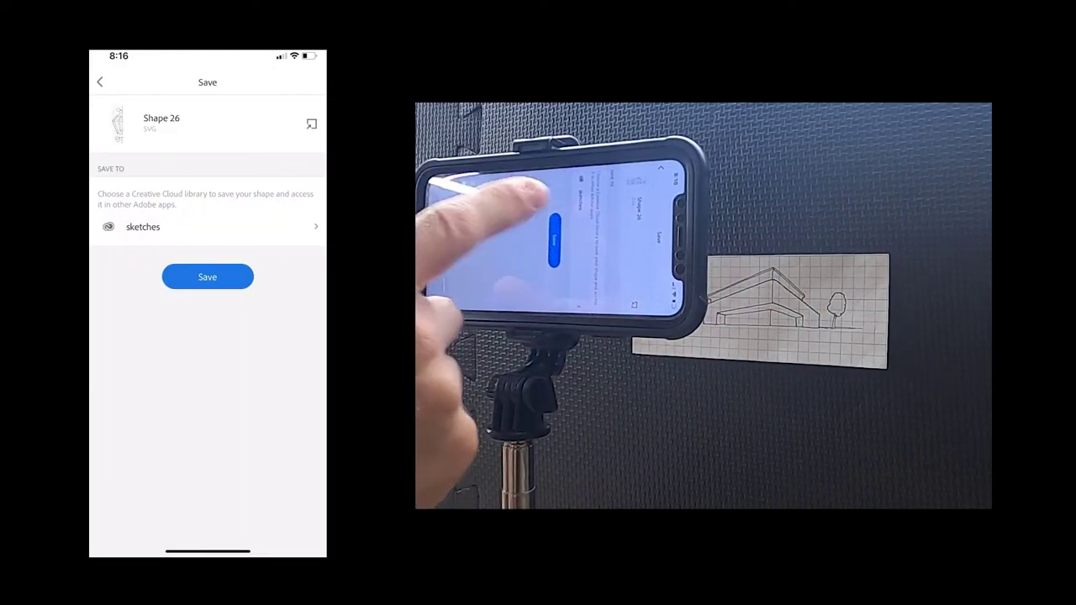
{"action": "left_click", "coordinate": [207, 276]}
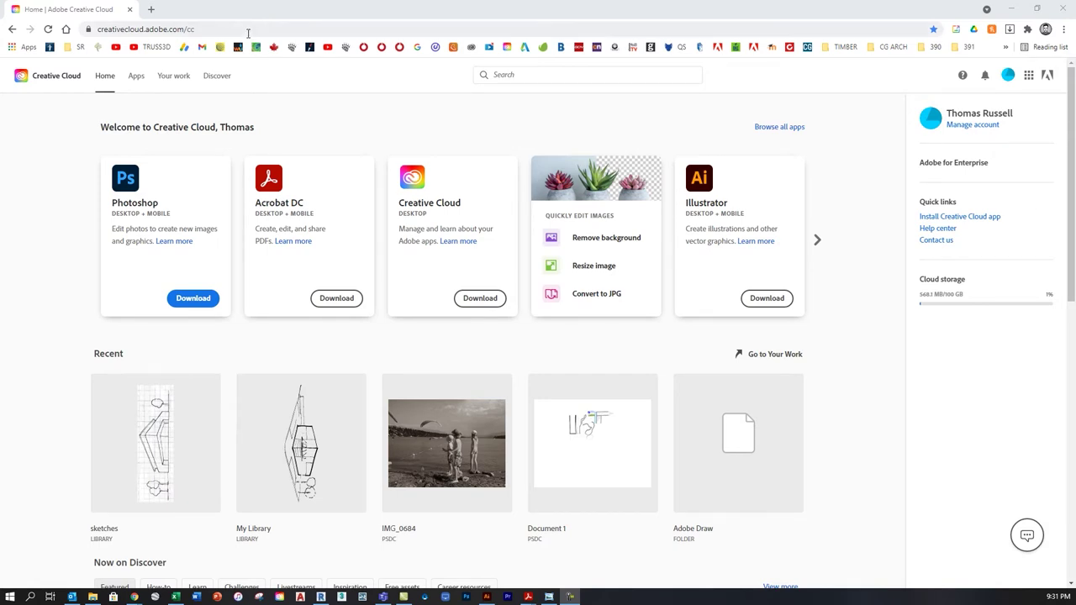
- Switch to Adobe Creative Cloud in the browser and open the sketches library from the account's own libraries
{"action": "left_click", "coordinate": [237, 30]}
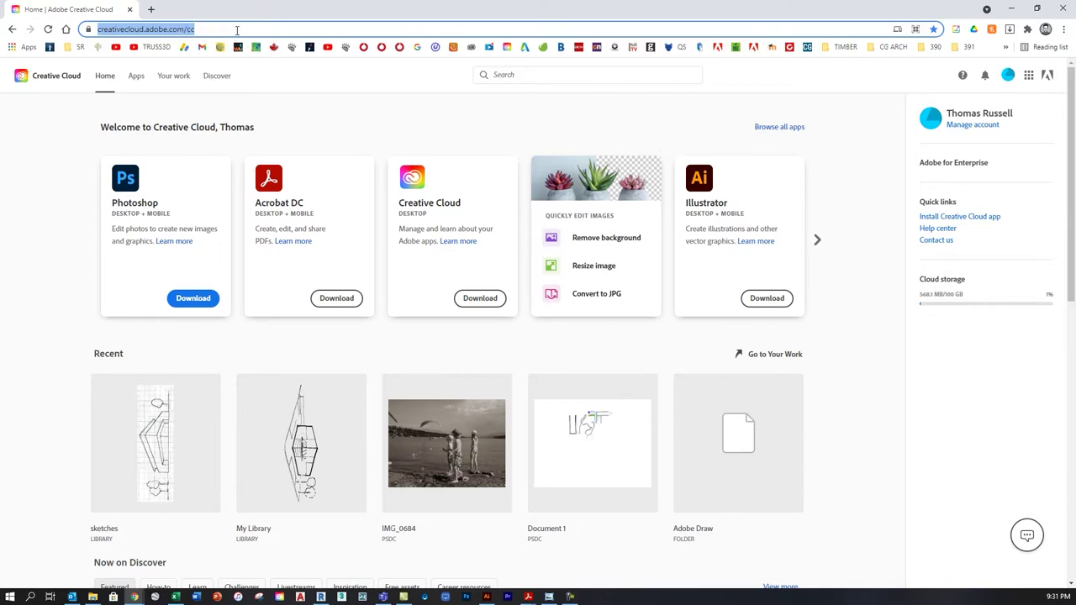
{"action": "left_click", "coordinate": [173, 81]}
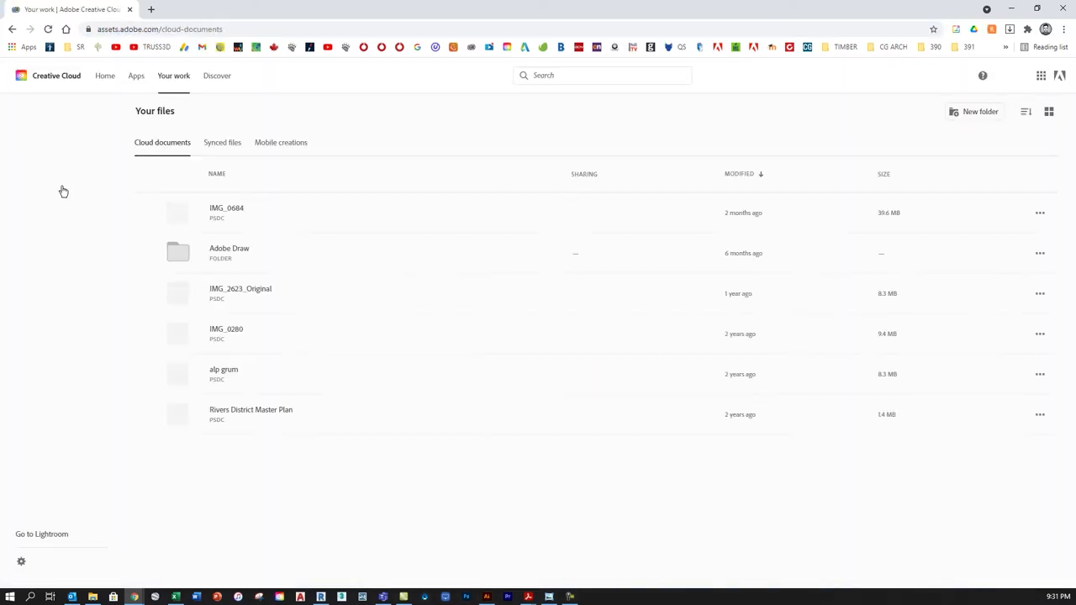
{"action": "left_click", "coordinate": [37, 137]}
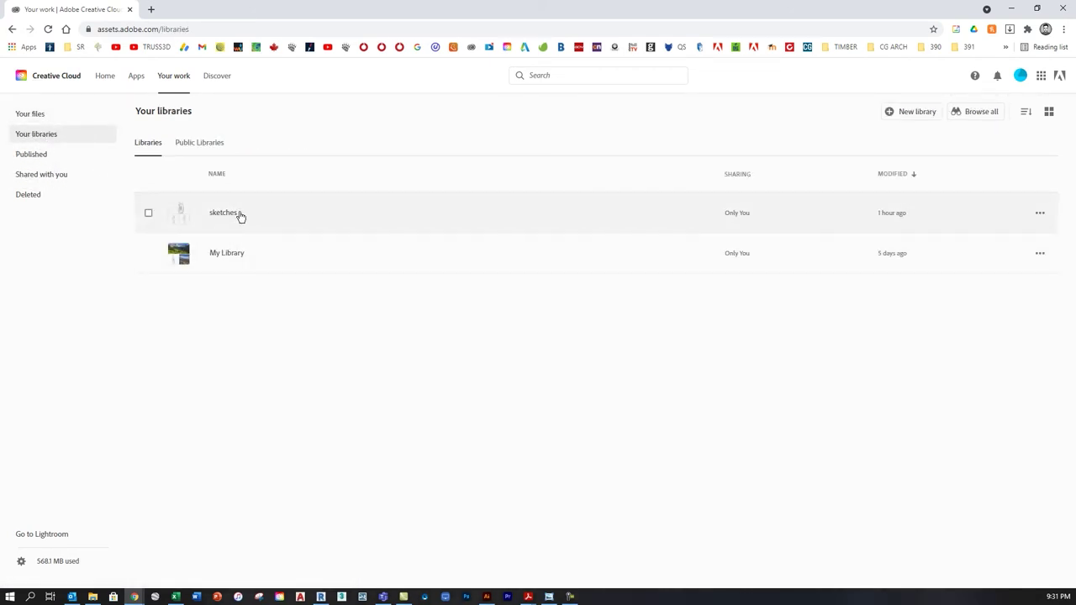
{"action": "left_click", "coordinate": [240, 216]}
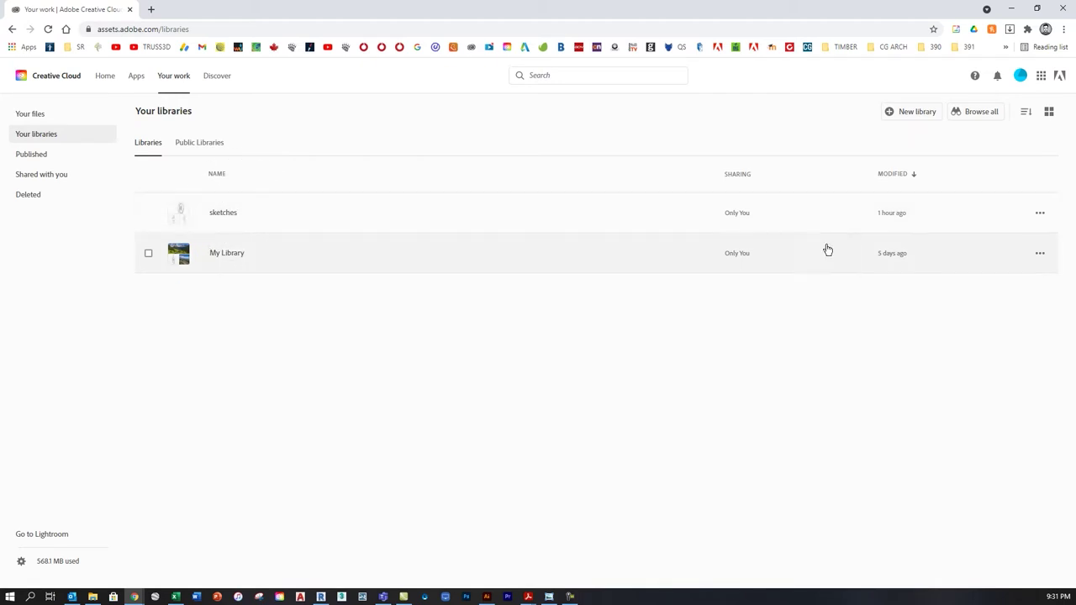
{"action": "left_click", "coordinate": [235, 216]}
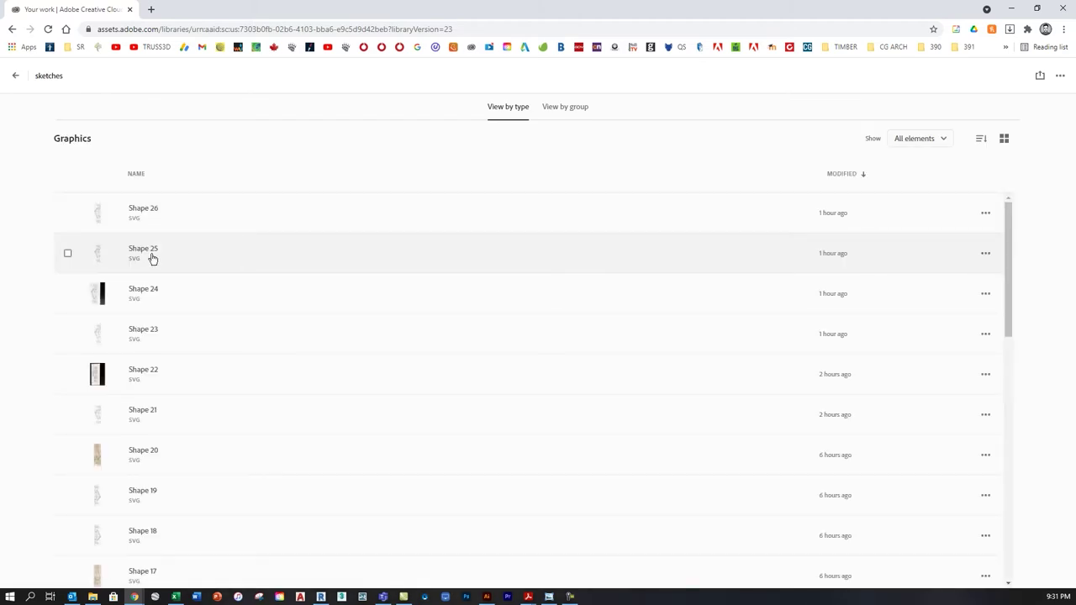
- Open the download format choices for Shape 26 in the sketches library
{"action": "left_click", "coordinate": [145, 216]}
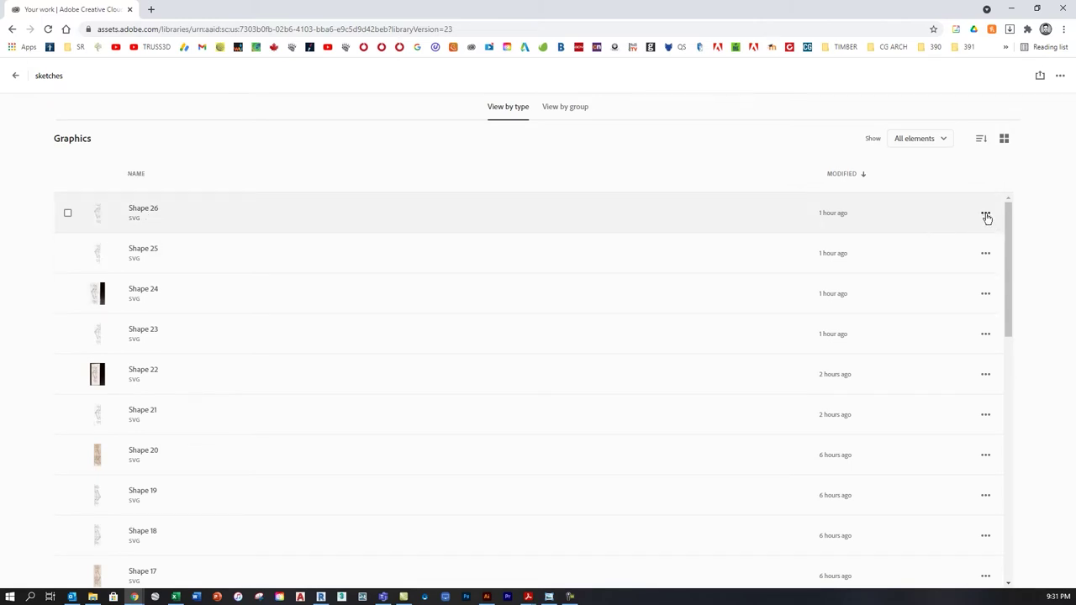
{"action": "left_click", "coordinate": [986, 216]}
{"action": "left_click", "coordinate": [986, 216]}
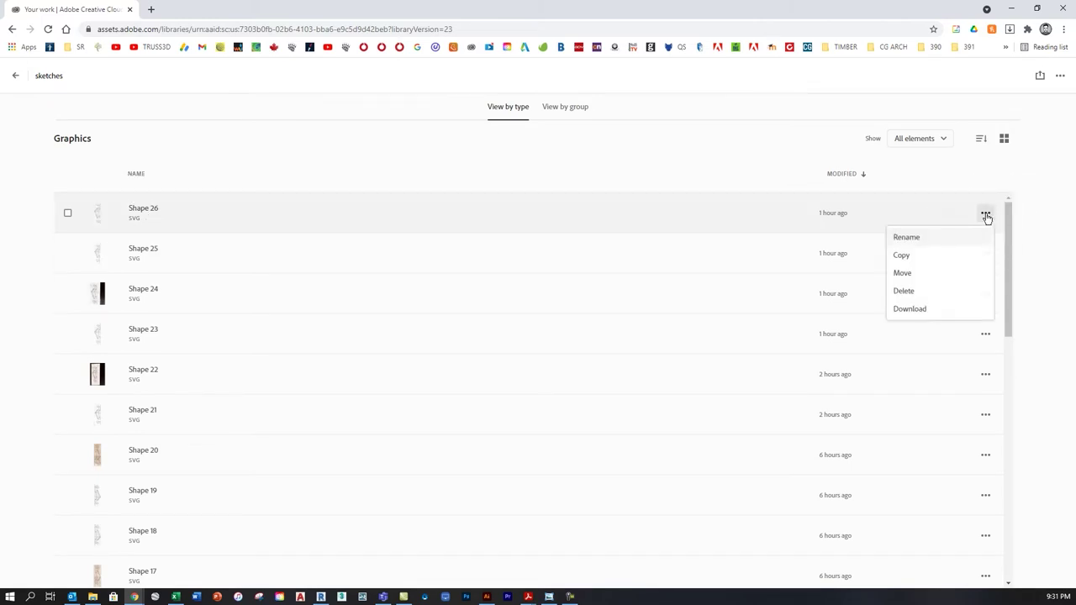
{"action": "left_click", "coordinate": [904, 309]}
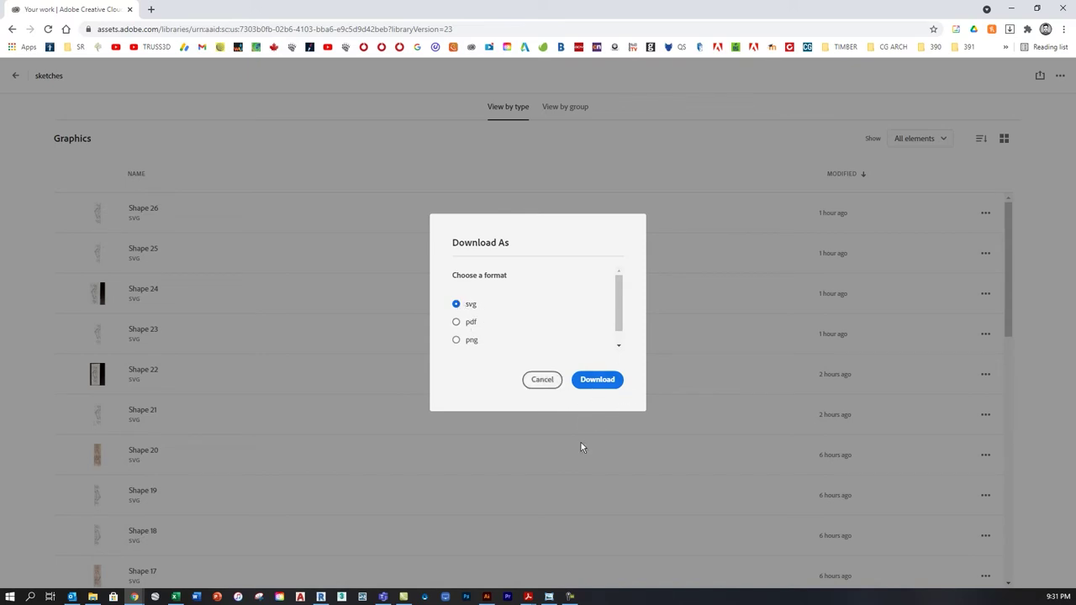
- Switch to Adobe Illustrator and open BLACK & WHITE SCAN.svg and COLOR SCAN.svg together from the final scans folder
{"action": "left_click", "coordinate": [485, 598]}
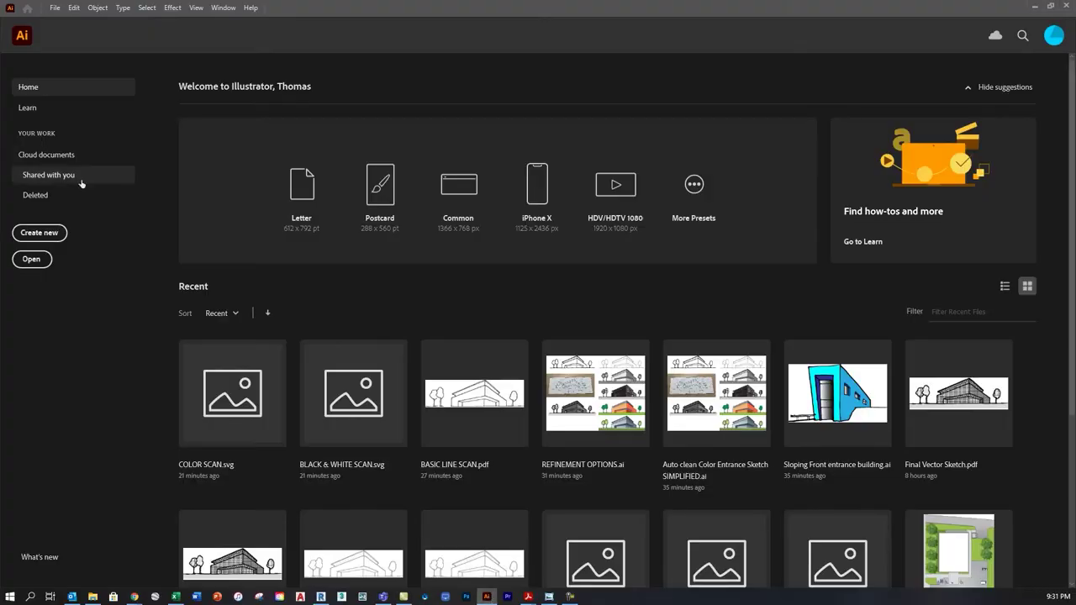
{"action": "left_click", "coordinate": [31, 260]}
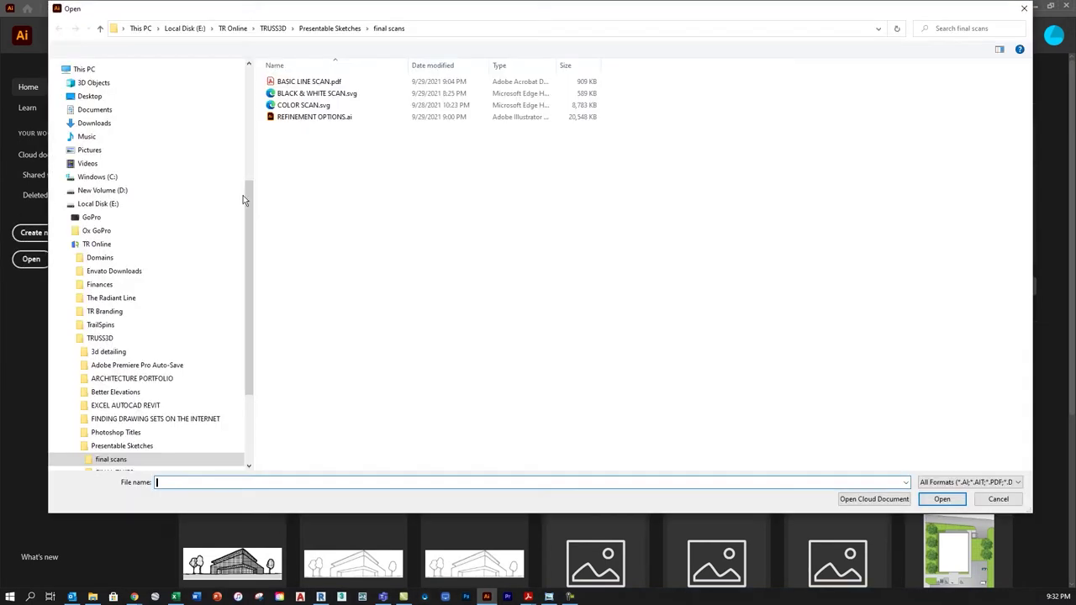
{"action": "left_click", "coordinate": [314, 108]}
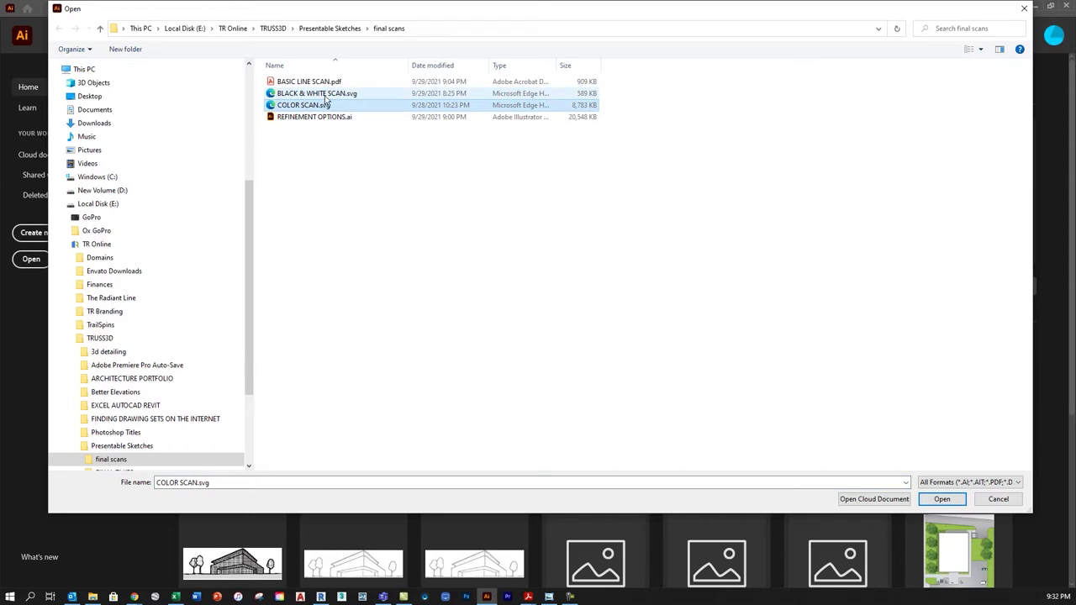
{"action": "left_click", "coordinate": [324, 94], "text": "ctrl"}
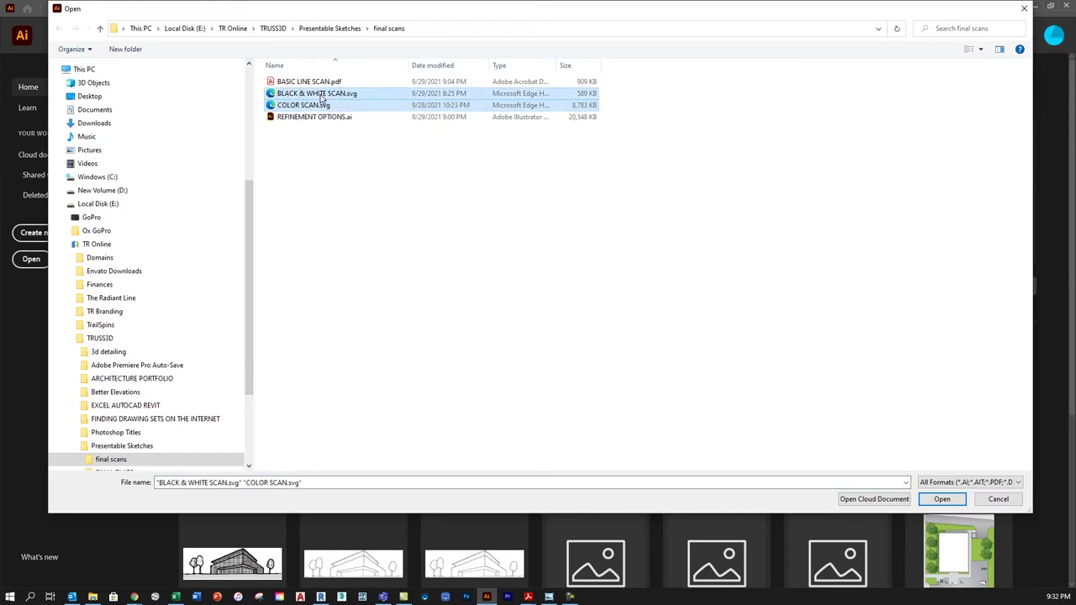
{"action": "left_click", "coordinate": [942, 500]}
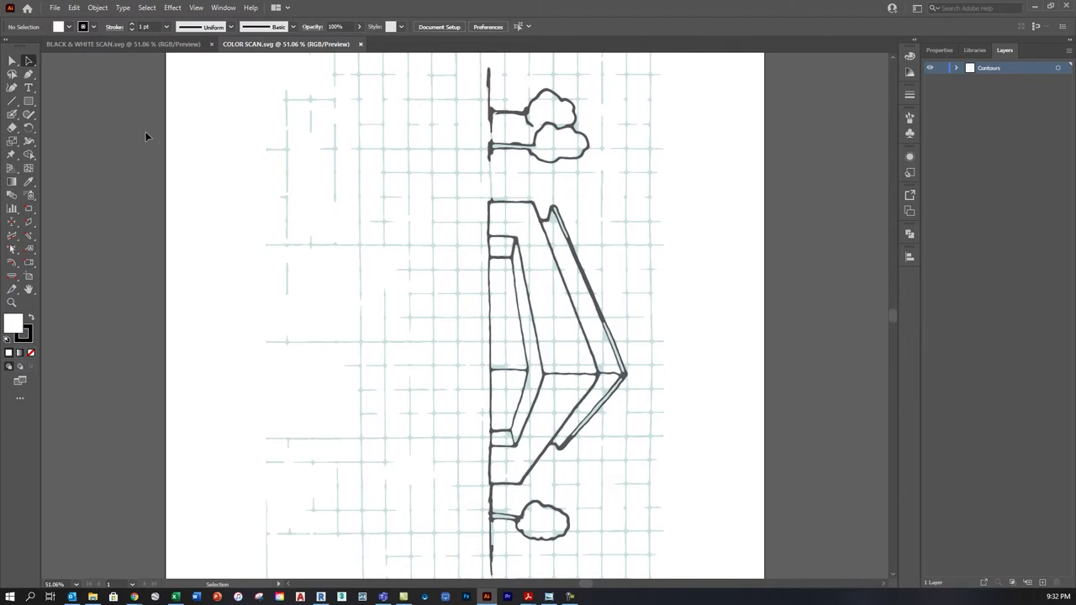
- Inspect the building's linework in BLACK & WHITE SCAN.svg up close and close that document
{"action": "left_click", "coordinate": [107, 45]}
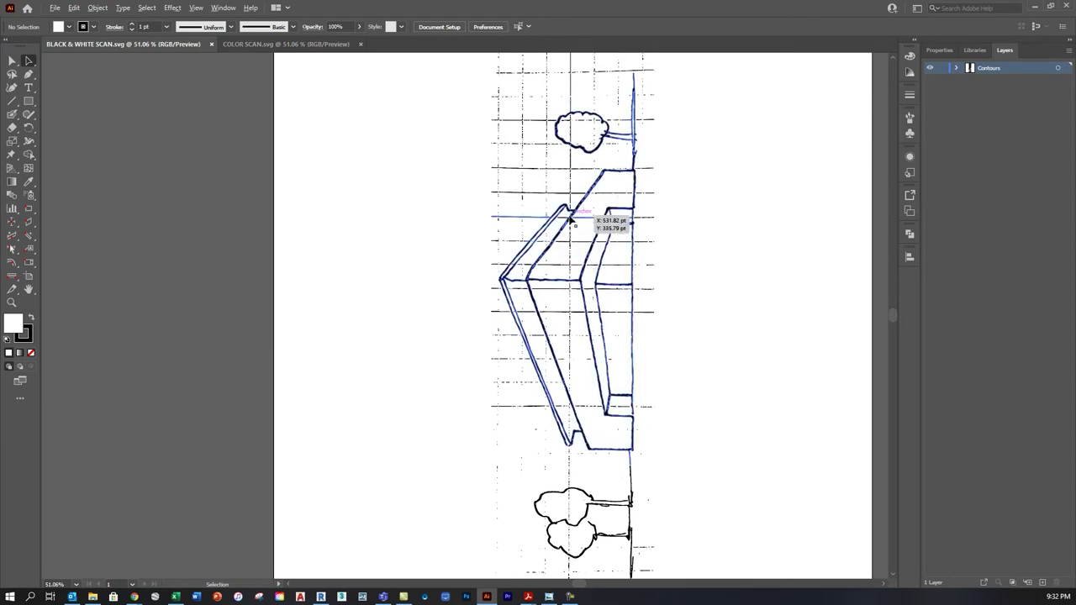
{"action": "scroll", "coordinate": [591, 185], "scroll_direction": "up", "scroll_amount": 3}
{"action": "scroll", "coordinate": [591, 185], "scroll_direction": "up", "scroll_amount": 5}
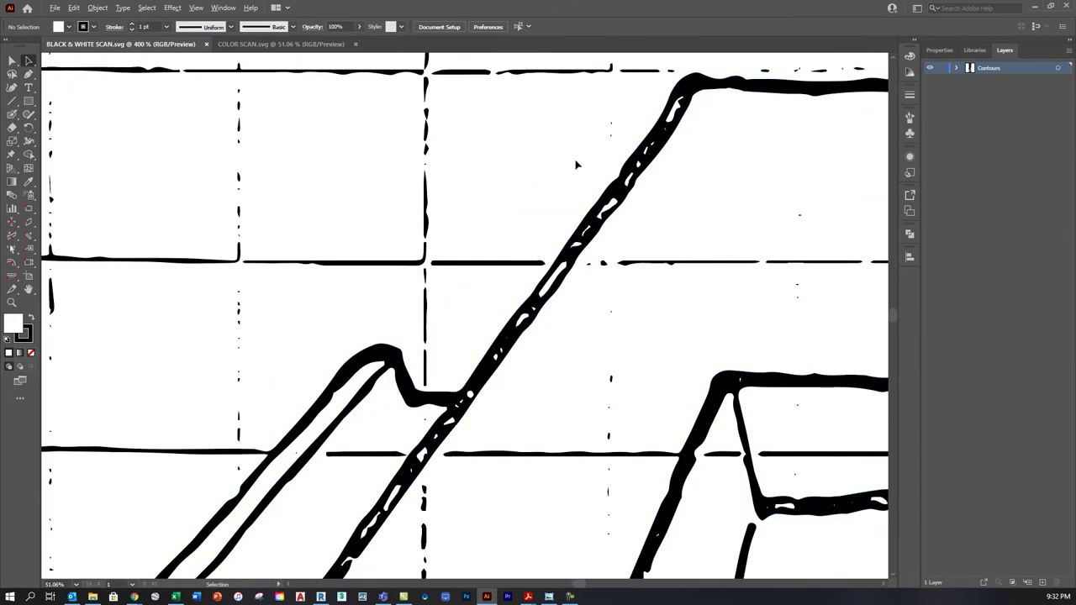
{"action": "scroll", "coordinate": [557, 149], "scroll_direction": "down", "scroll_amount": 4}
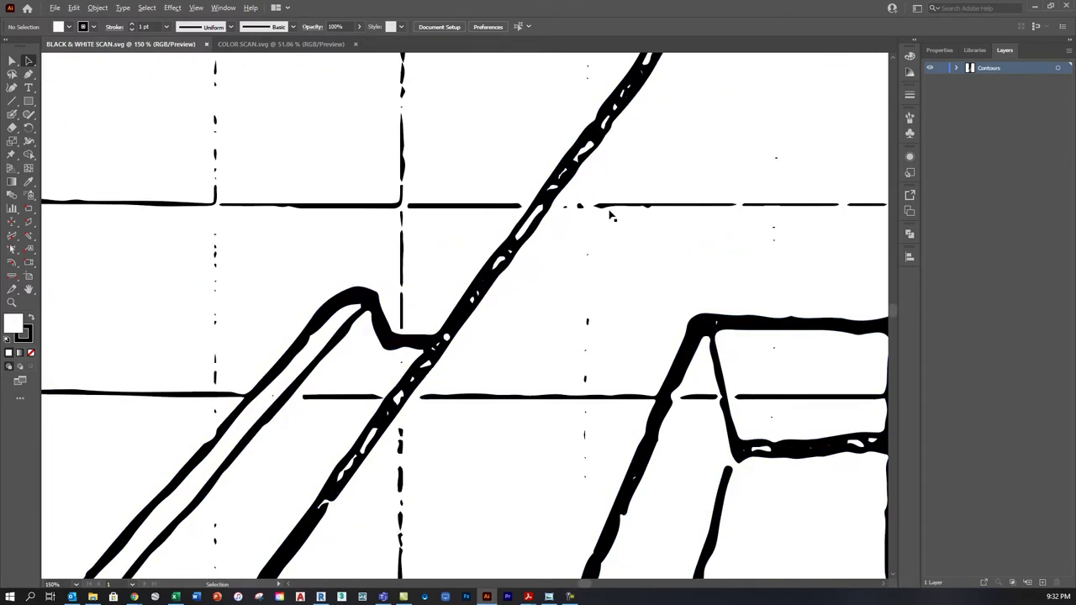
{"action": "scroll", "coordinate": [554, 225], "scroll_direction": "down", "scroll_amount": 3}
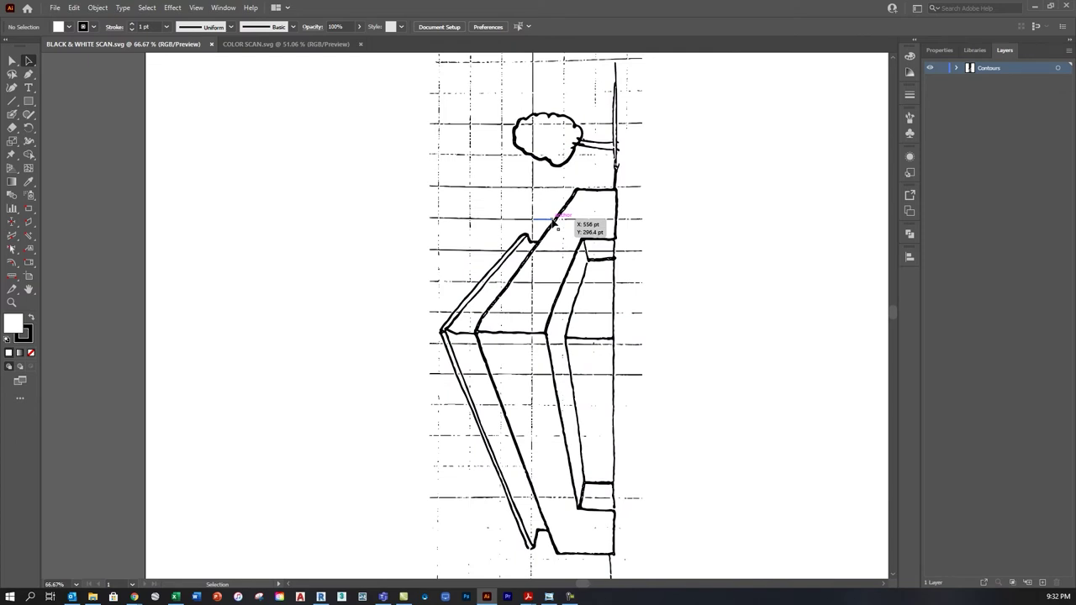
{"action": "left_click", "coordinate": [210, 44]}
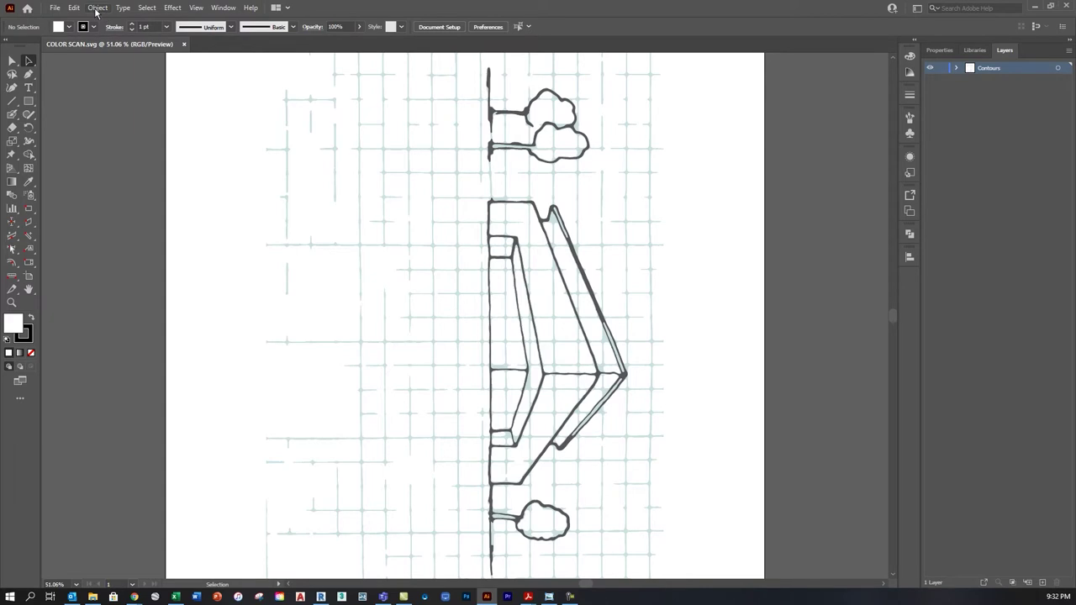
- Rotate all of the scanned artwork 90° so the building stands upright, and clear the selection
{"action": "key", "text": "ctrl+a"}
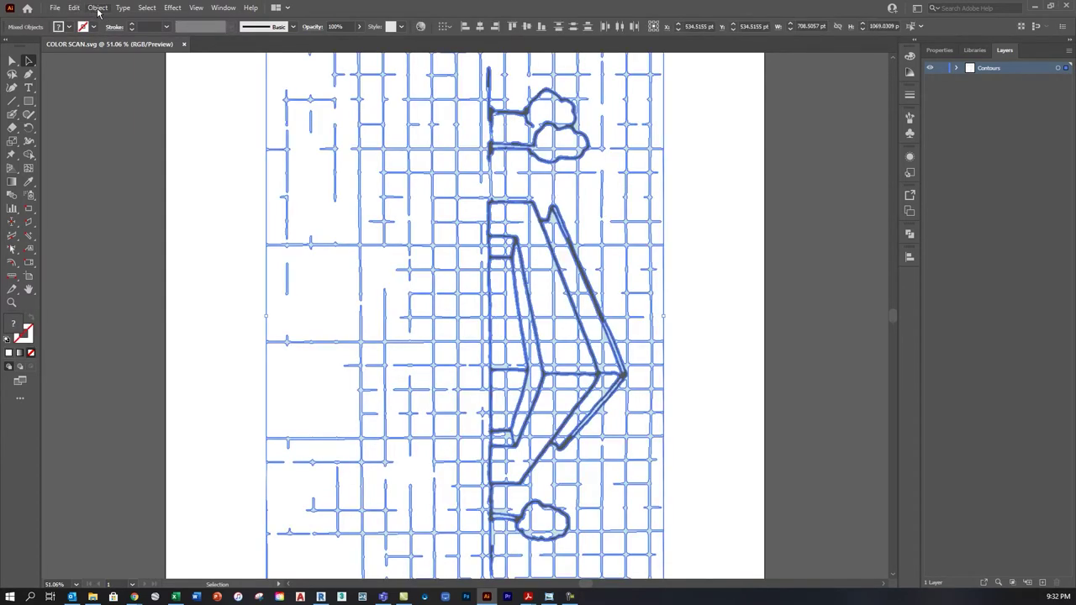
{"action": "left_click", "coordinate": [98, 8]}
{"action": "mouse_move", "coordinate": [118, 20]}
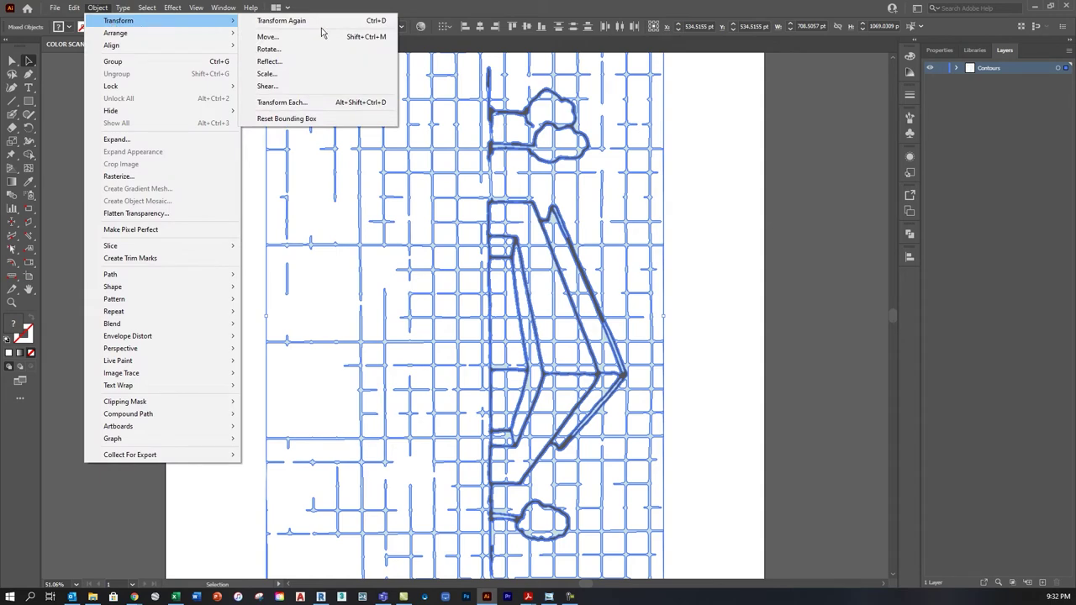
{"action": "left_click", "coordinate": [268, 49]}
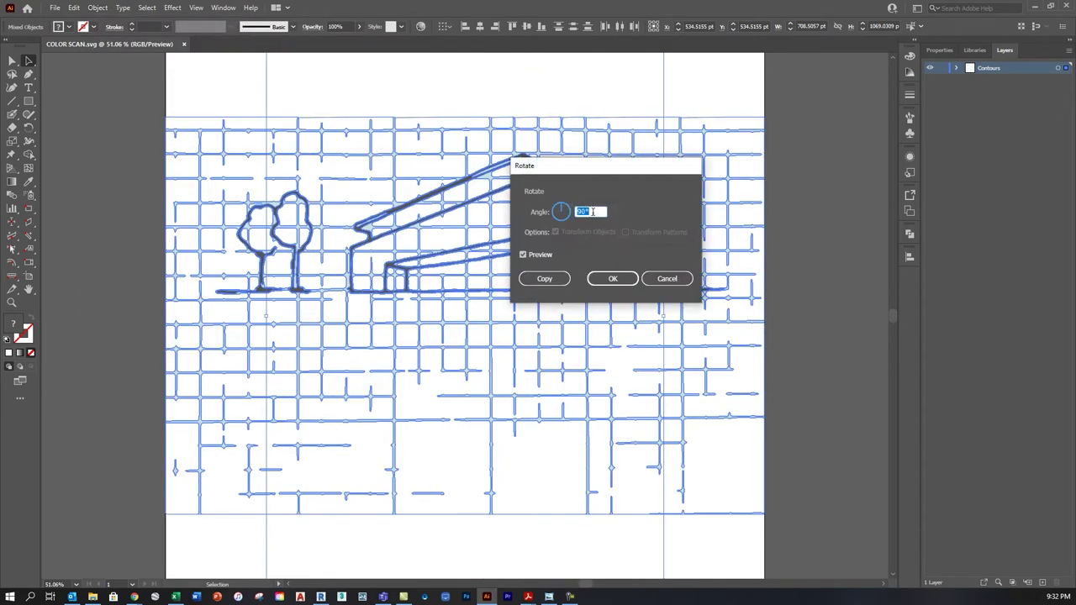
{"action": "left_click", "coordinate": [613, 281]}
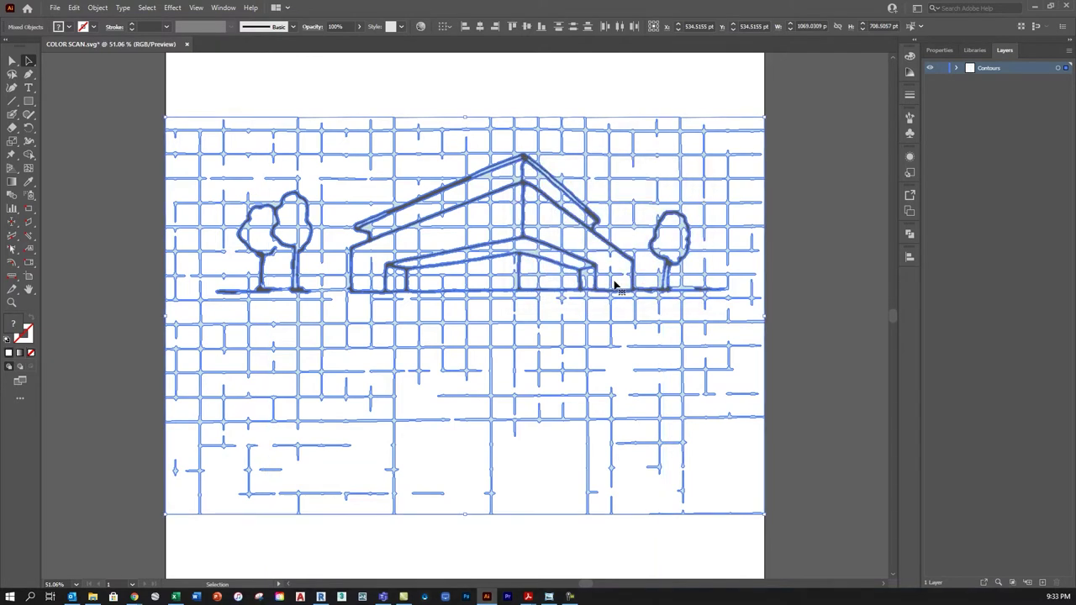
{"action": "left_click", "coordinate": [804, 263]}
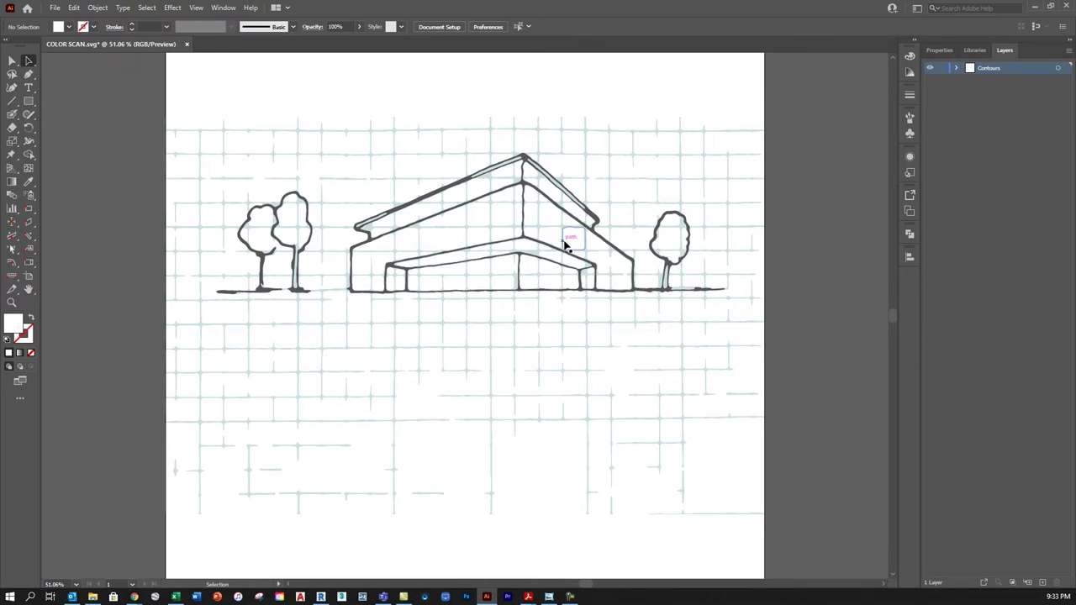
- Examine the linework and graph-paper grid around the roof peak up close, checking the white square directly above the peak
{"action": "scroll", "coordinate": [517, 168], "scroll_direction": "up", "scroll_amount": 5}
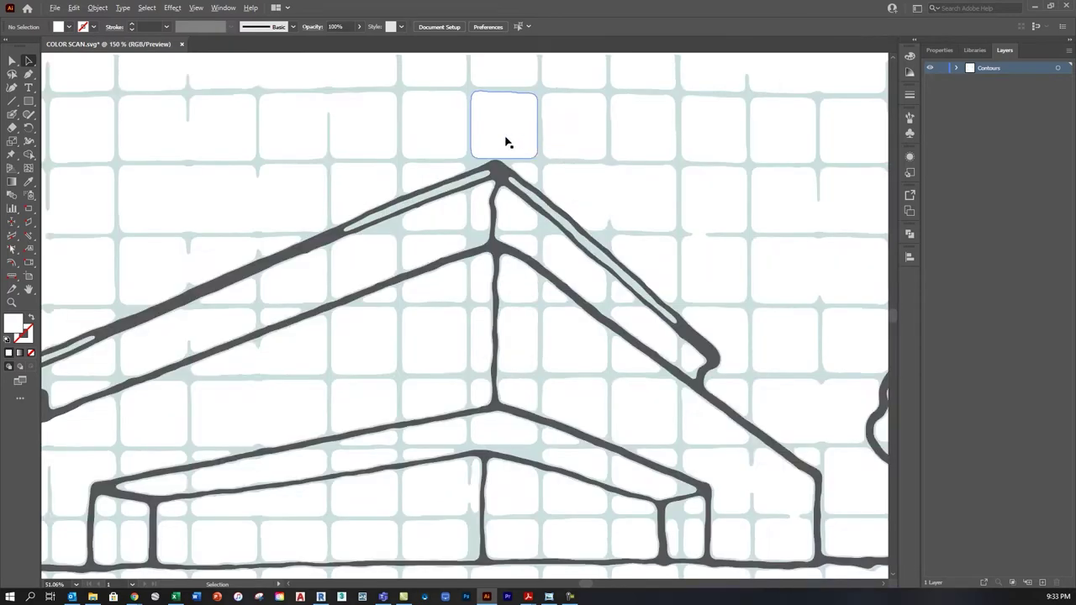
{"action": "scroll", "coordinate": [498, 206], "scroll_direction": "down", "scroll_amount": 5}
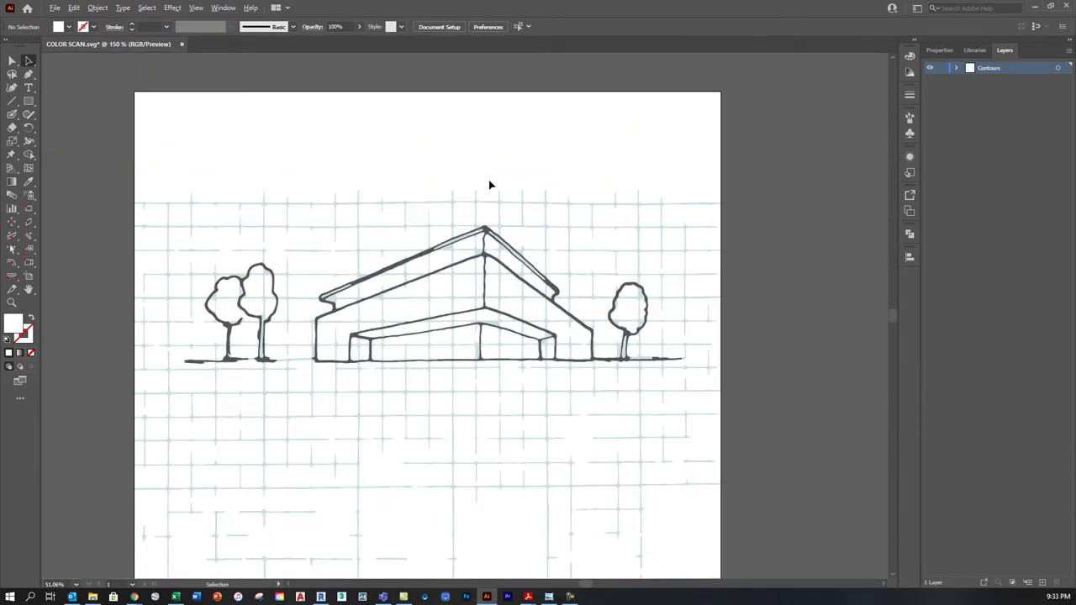
{"action": "scroll", "coordinate": [487, 212], "scroll_direction": "up", "scroll_amount": 5}
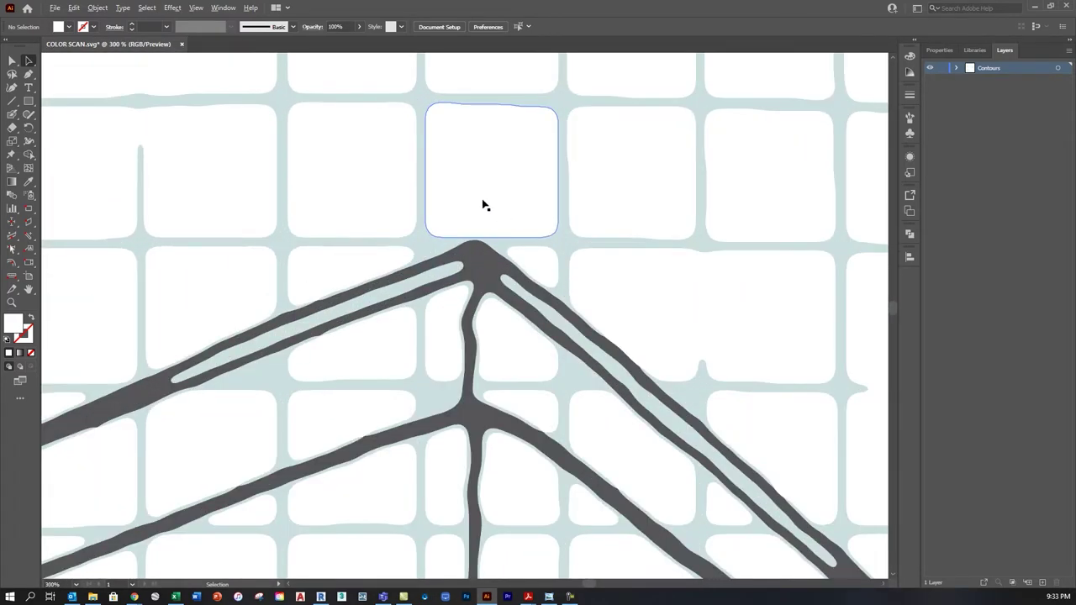
{"action": "left_click", "coordinate": [494, 211]}
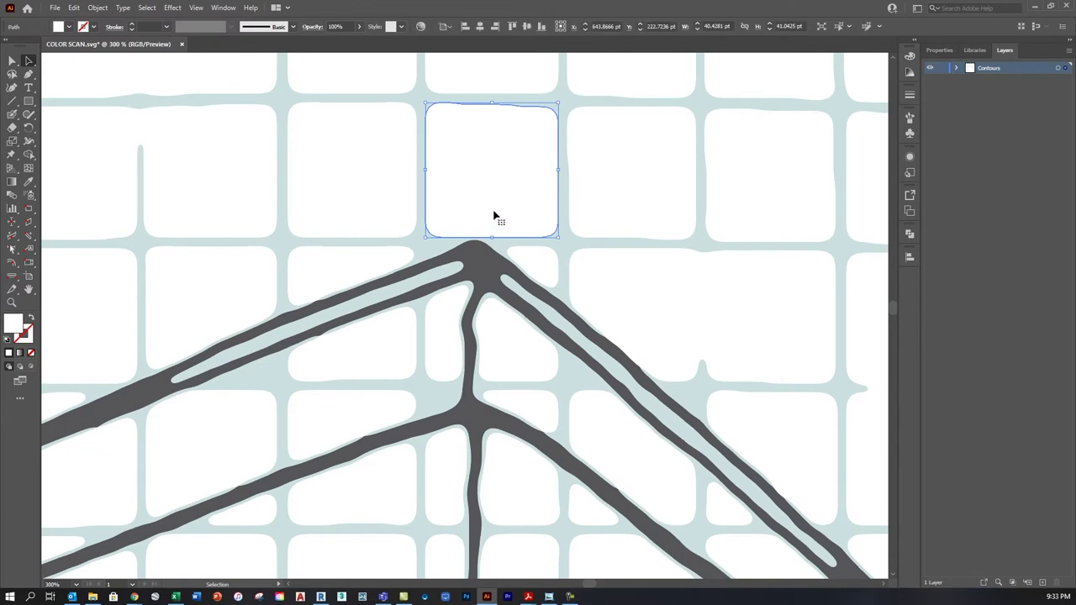
{"action": "scroll", "coordinate": [495, 216], "scroll_direction": "down", "scroll_amount": 2}
{"action": "scroll", "coordinate": [494, 216], "scroll_direction": "down", "scroll_amount": 1}
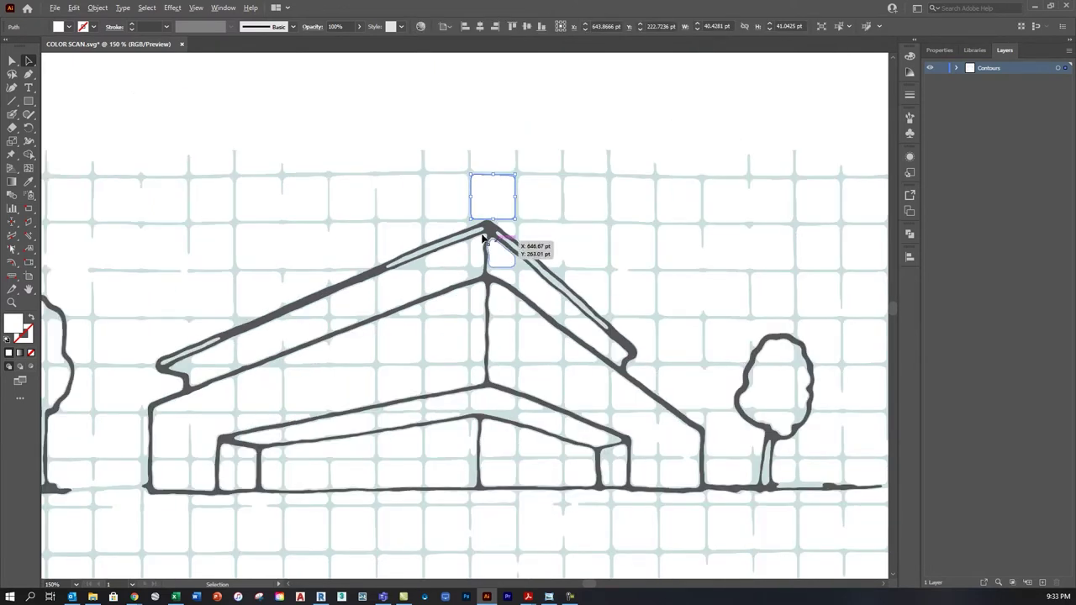
{"action": "left_click", "coordinate": [548, 110]}
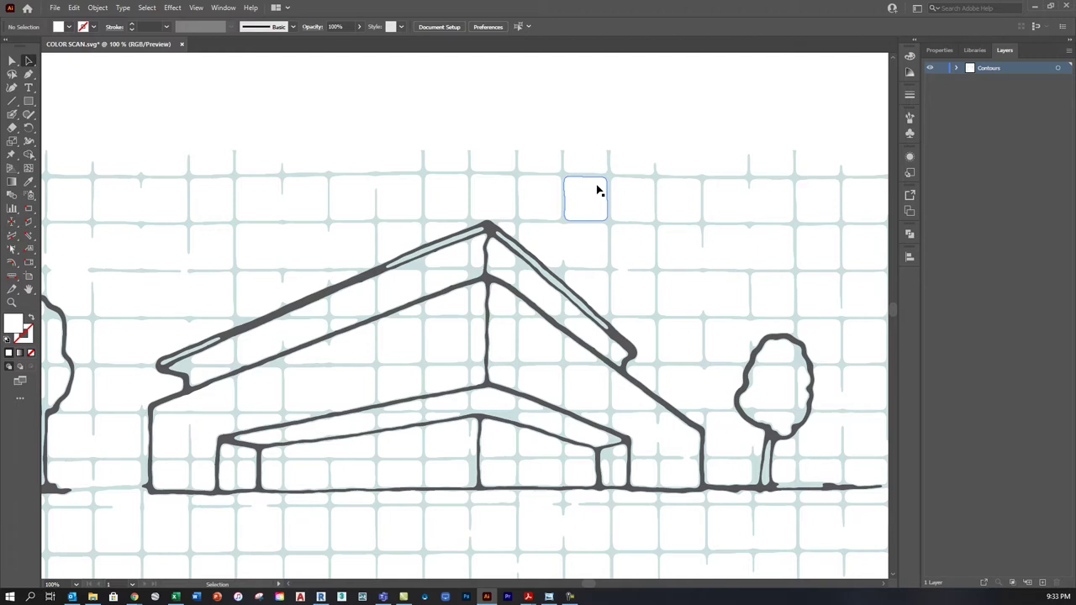
- Select a white square between the grid lines, extend the selection to all shapes with the same fill color, and delete them
{"action": "scroll", "coordinate": [516, 196], "scroll_direction": "down", "scroll_amount": 1}
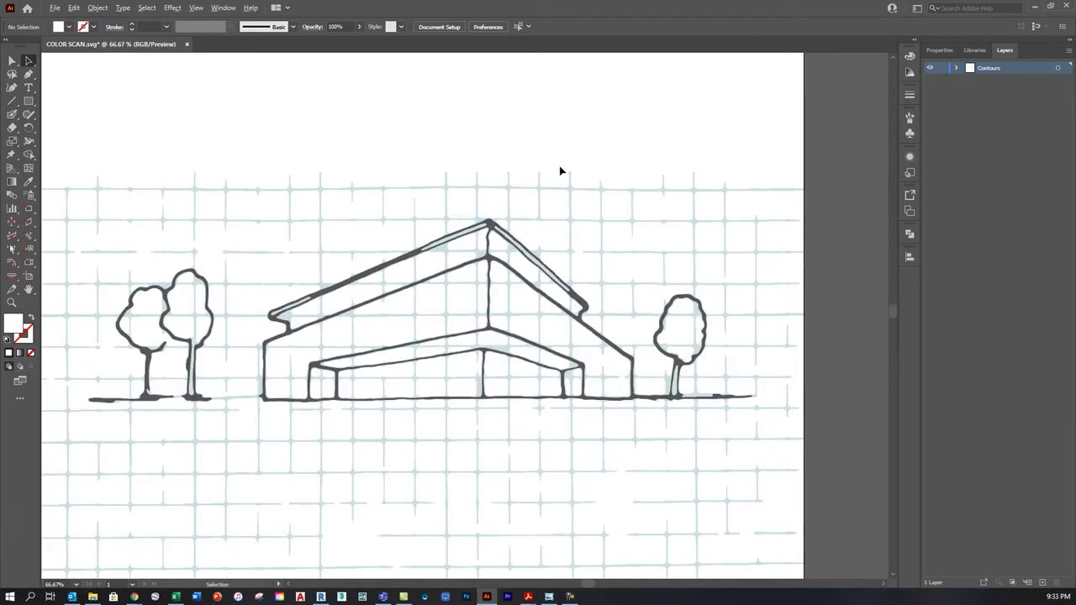
{"action": "left_click", "coordinate": [524, 209]}
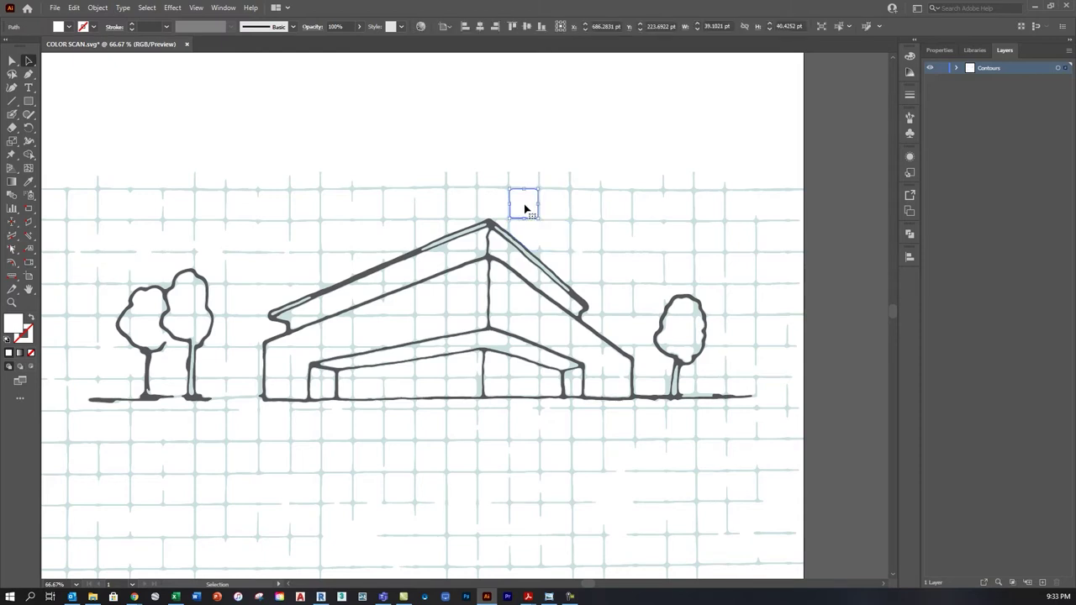
{"action": "left_click", "coordinate": [145, 10]}
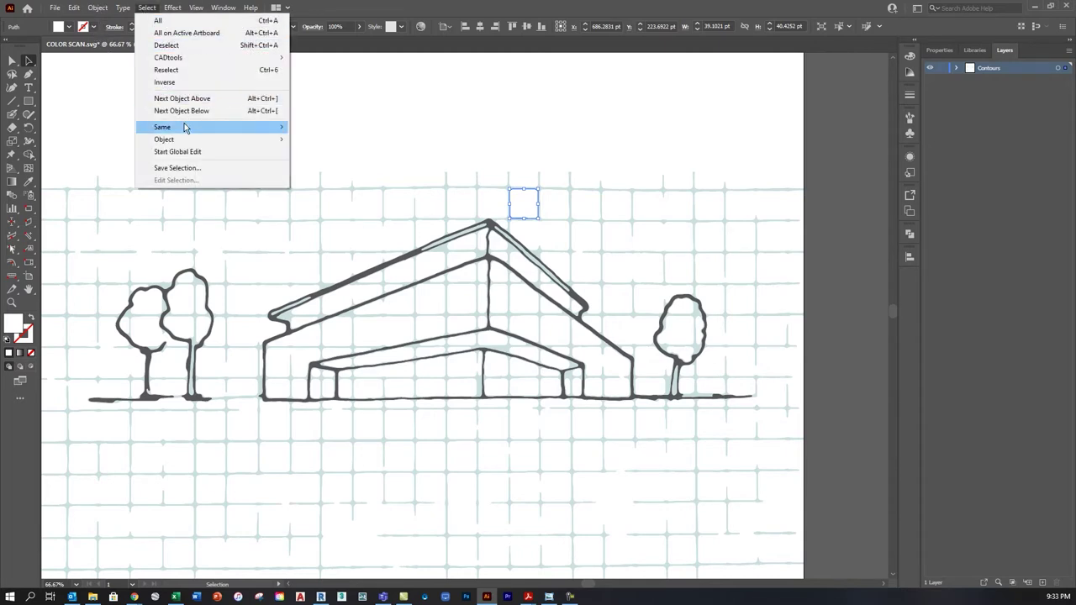
{"action": "mouse_move", "coordinate": [177, 132]}
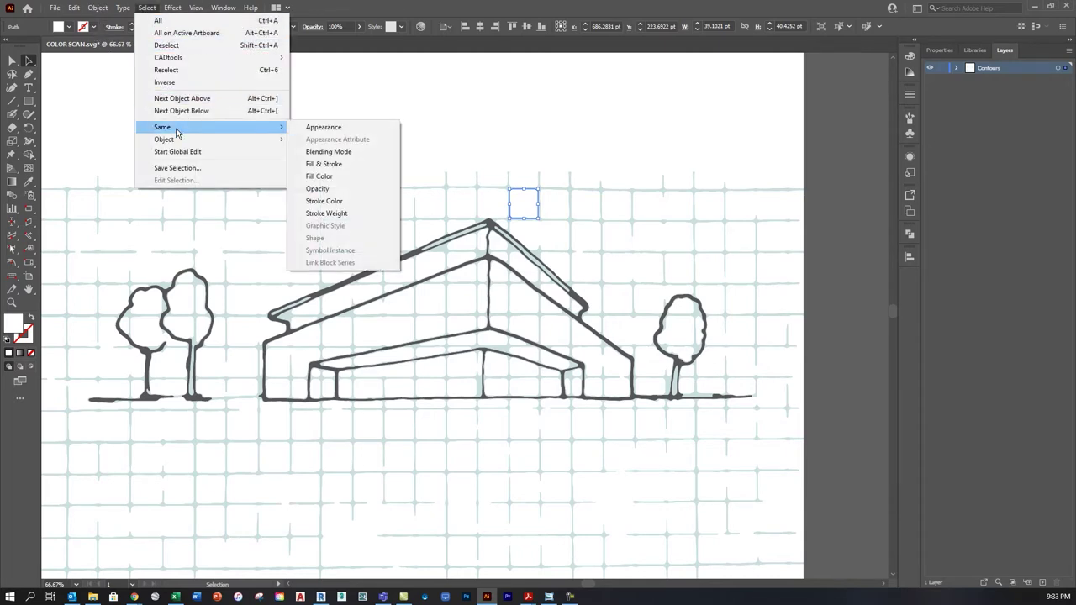
{"action": "left_click", "coordinate": [336, 189]}
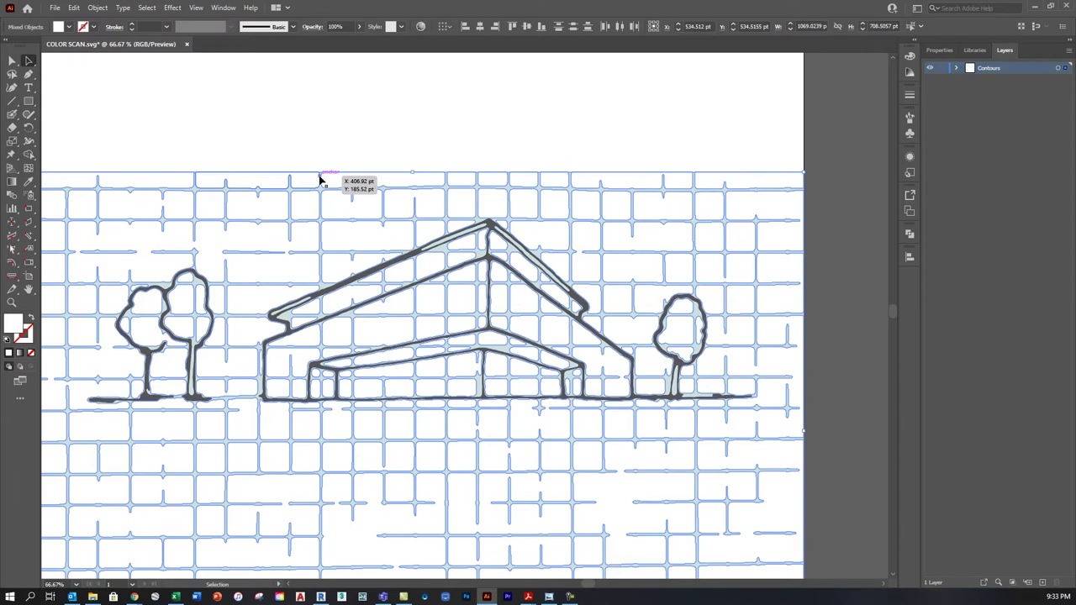
{"action": "key", "text": "ctrl+shift+a"}
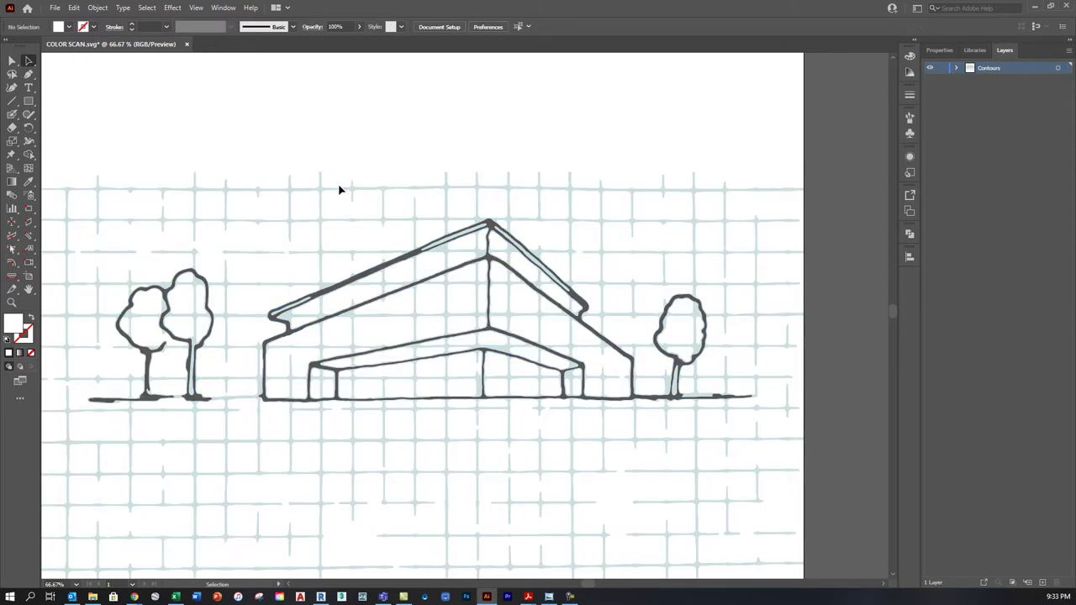
- Select the pale green grid, extend the selection to everything with the same fill color, and delete it
{"action": "left_click", "coordinate": [383, 225]}
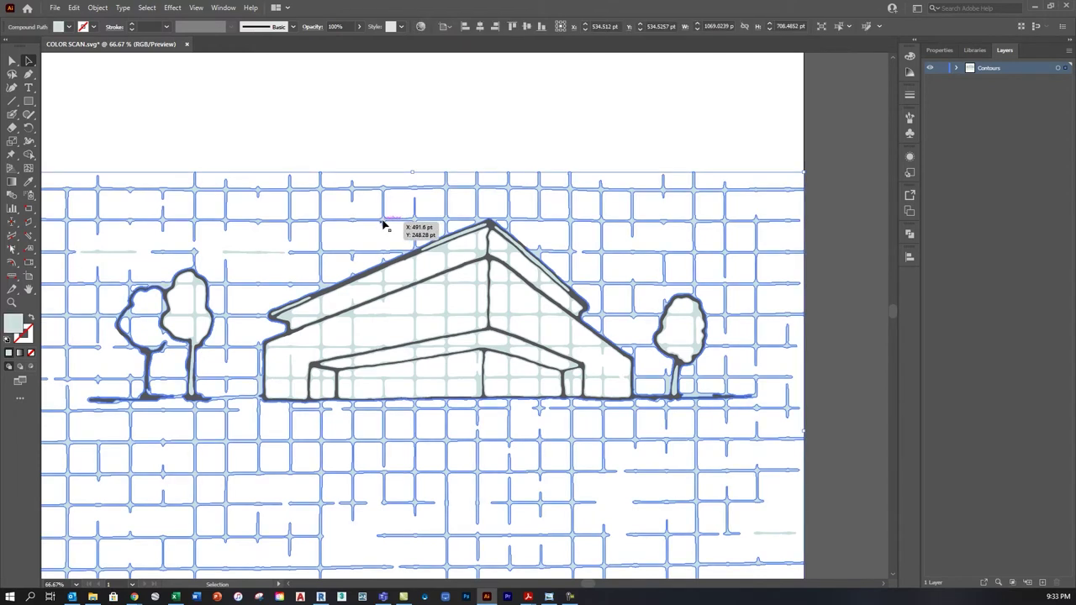
{"action": "left_click", "coordinate": [147, 9]}
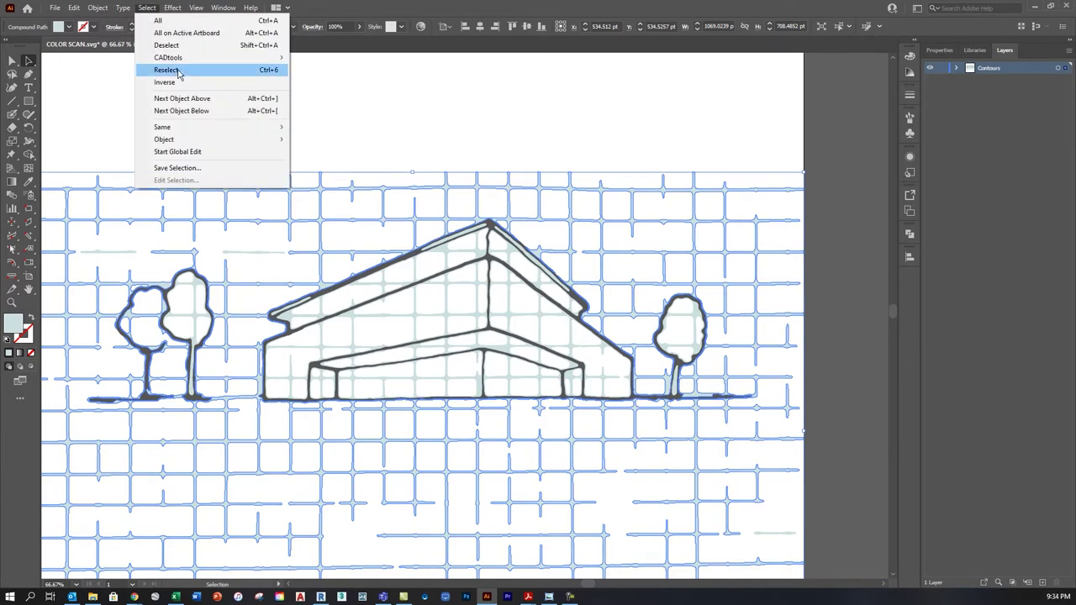
{"action": "mouse_move", "coordinate": [167, 130]}
{"action": "left_click", "coordinate": [326, 178]}
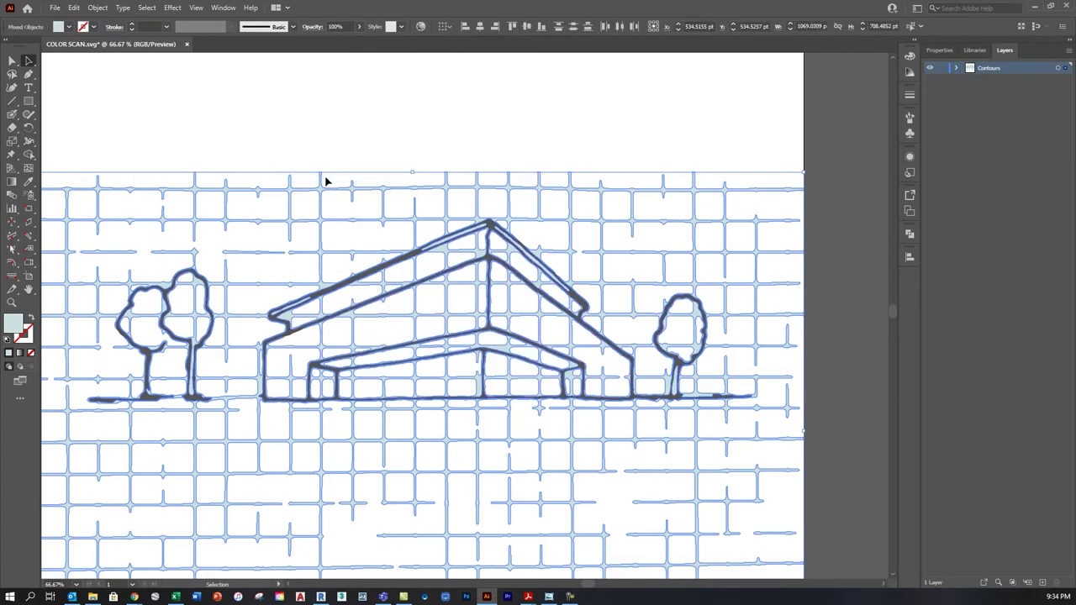
{"action": "key", "text": "Delete"}
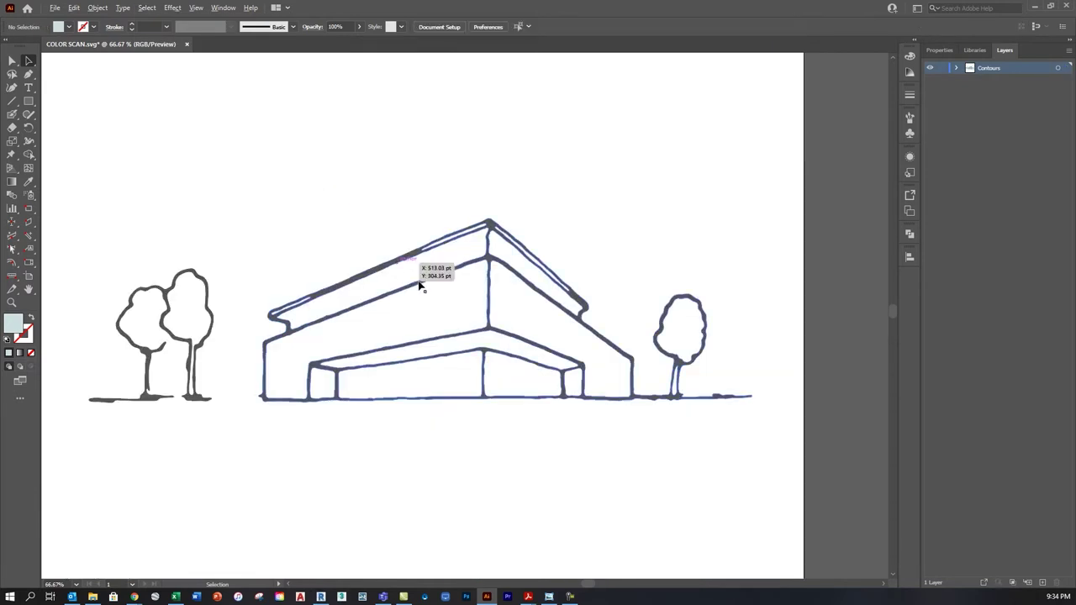
- Switch to Original Sketch graph paper.jpg in Windows Photo Viewer and examine the hand-drawn roof eave on the building's right side
{"action": "key", "text": "ctrl+minus"}
{"action": "key", "text": "ctrl+minus"}
{"action": "key", "text": "ctrl+plus"}
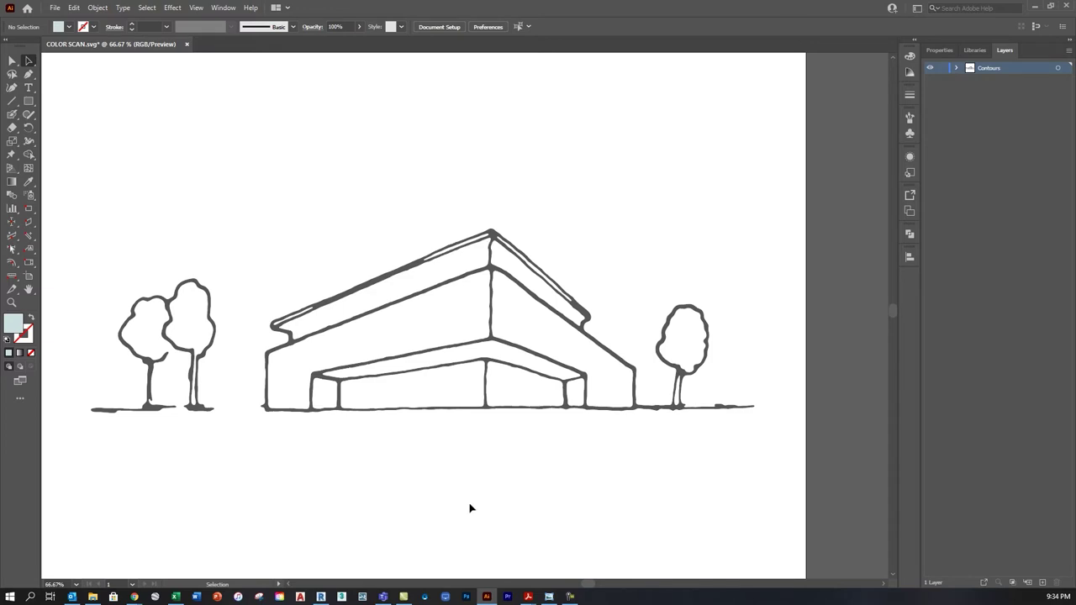
{"action": "left_click", "coordinate": [549, 597]}
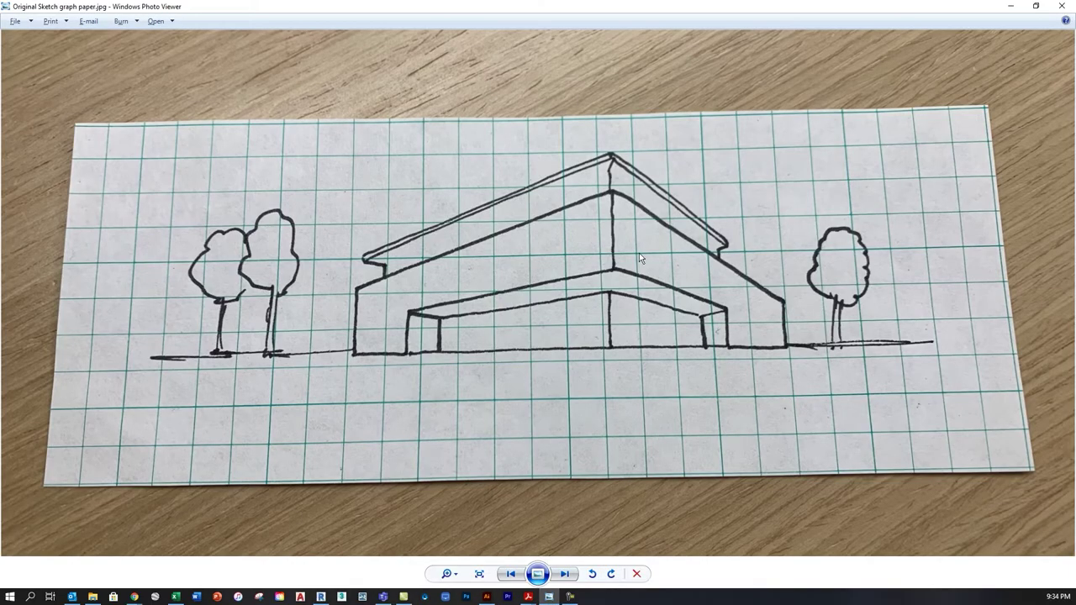
{"action": "scroll", "coordinate": [723, 244], "scroll_direction": "up", "scroll_amount": 5}
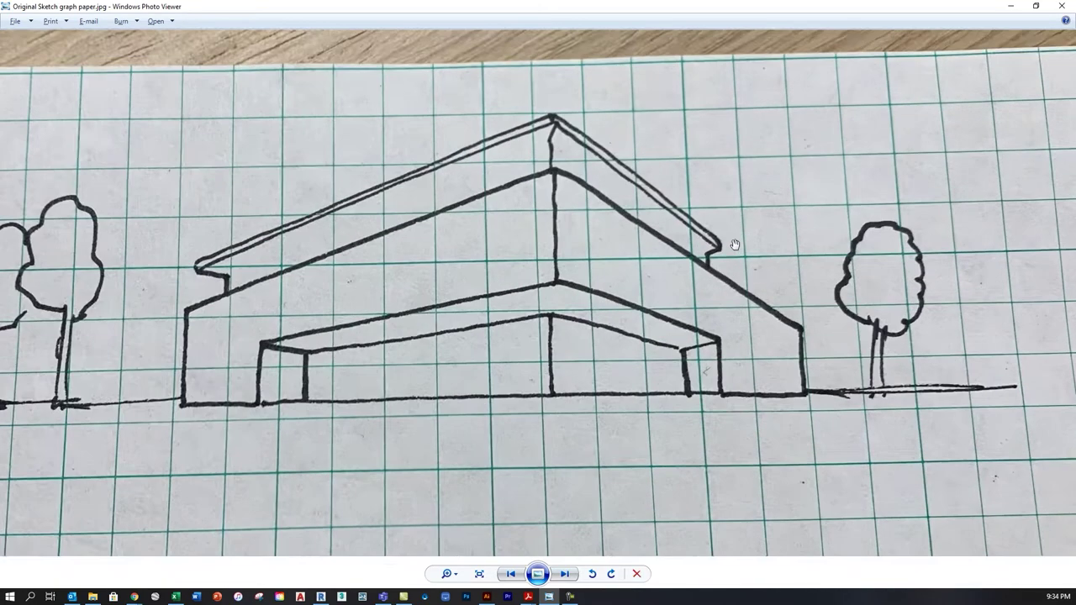
{"action": "scroll", "coordinate": [719, 246], "scroll_direction": "up", "scroll_amount": 5}
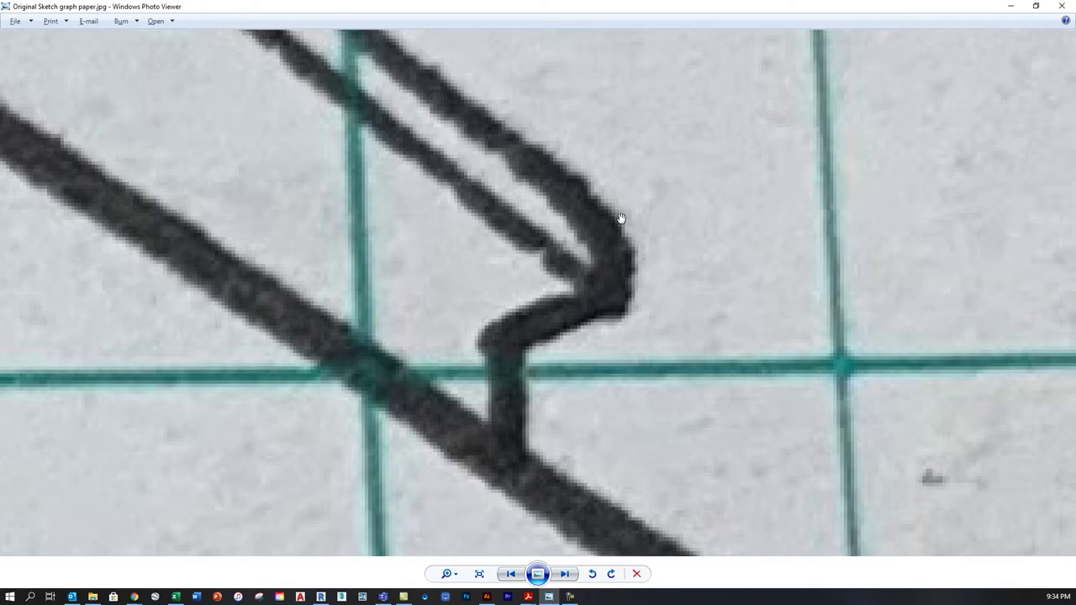
{"action": "scroll", "coordinate": [622, 216], "scroll_direction": "down", "scroll_amount": 5}
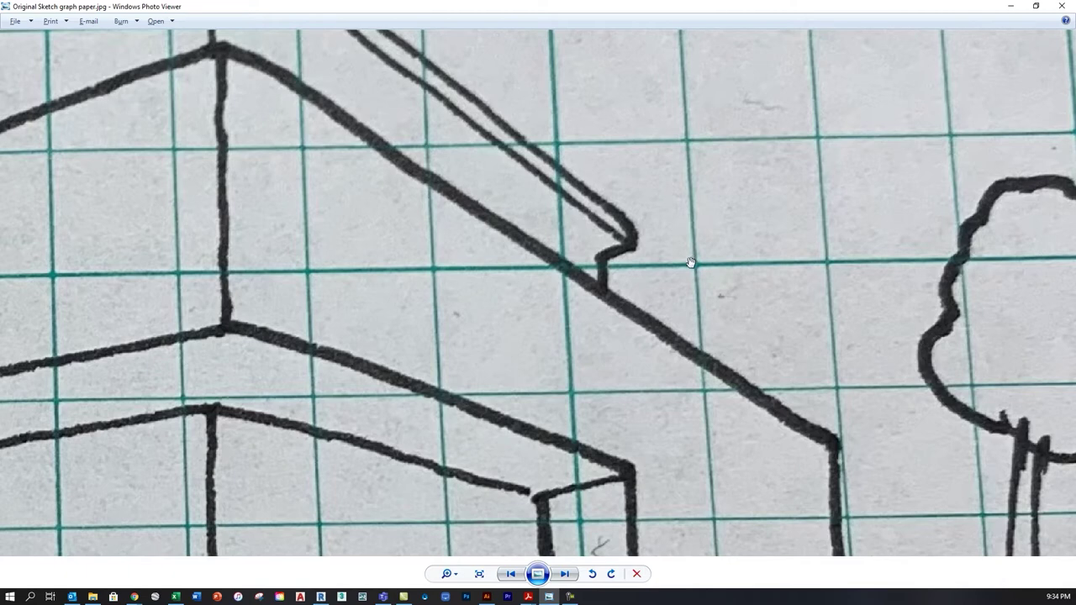
{"action": "scroll", "coordinate": [690, 262], "scroll_direction": "up", "scroll_amount": 4}
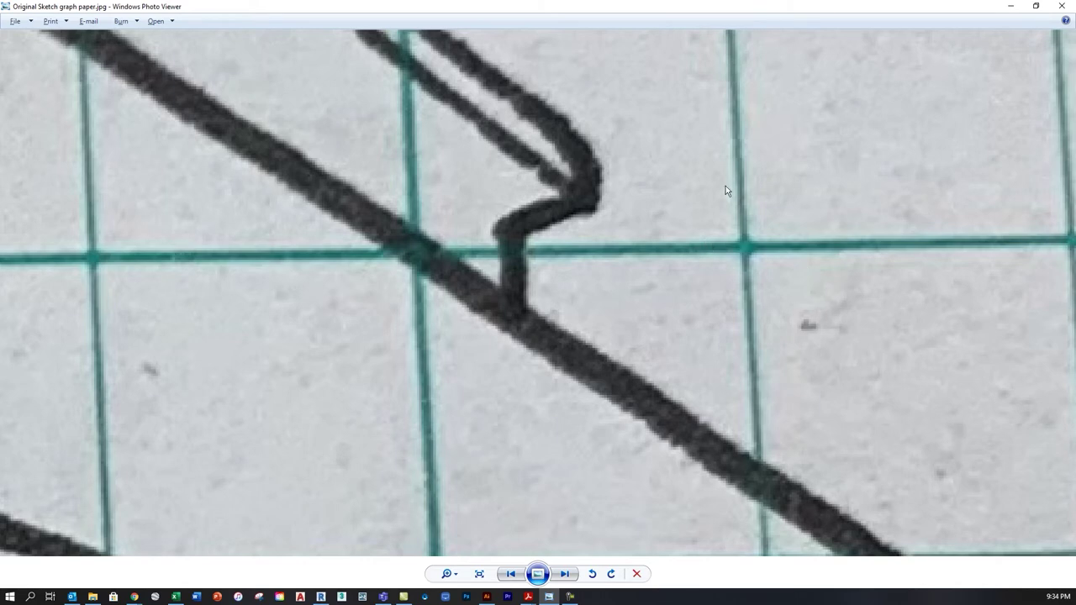
{"action": "scroll", "coordinate": [759, 233], "scroll_direction": "down", "scroll_amount": 4}
{"action": "scroll", "coordinate": [759, 233], "scroll_direction": "down", "scroll_amount": 4}
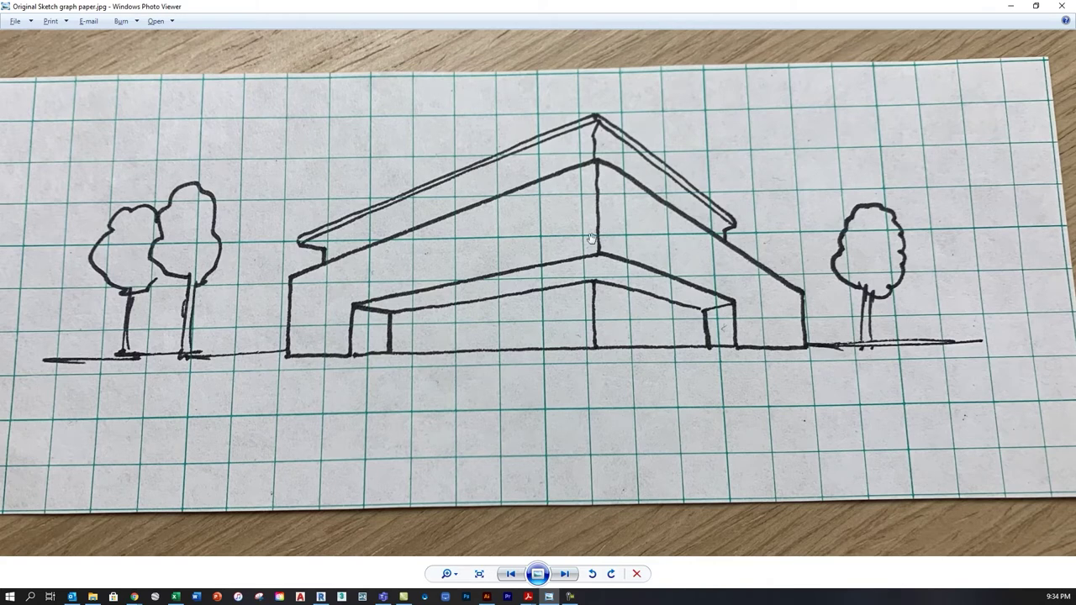
- Switch back to Adobe Illustrator and examine the cleaned linework at the entrance canopy corner and the right roof eave
{"action": "left_click", "coordinate": [487, 597]}
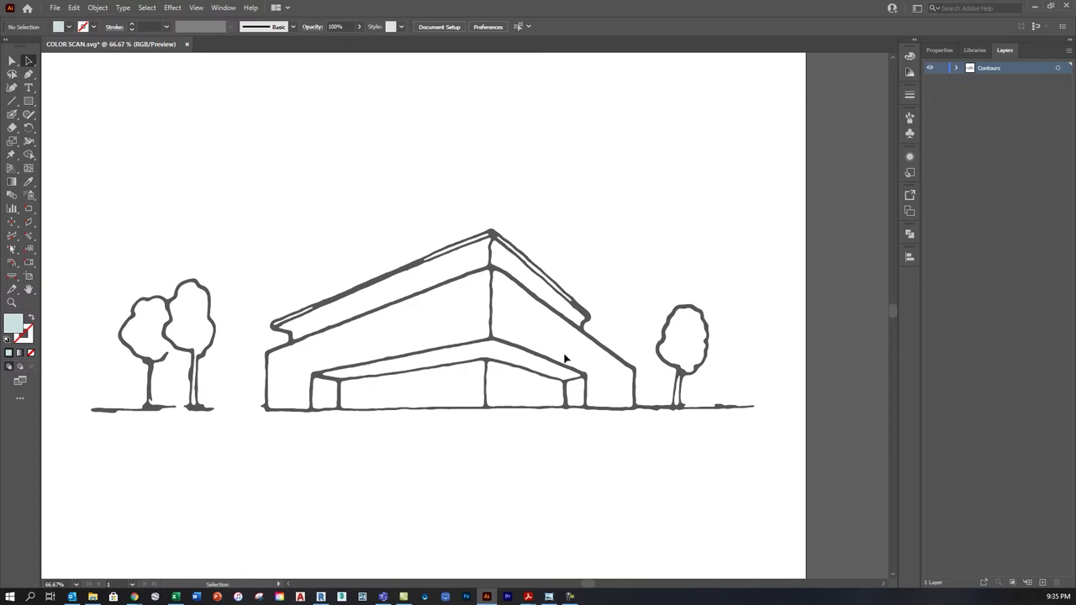
{"action": "scroll", "coordinate": [577, 384], "scroll_direction": "up", "scroll_amount": 4}
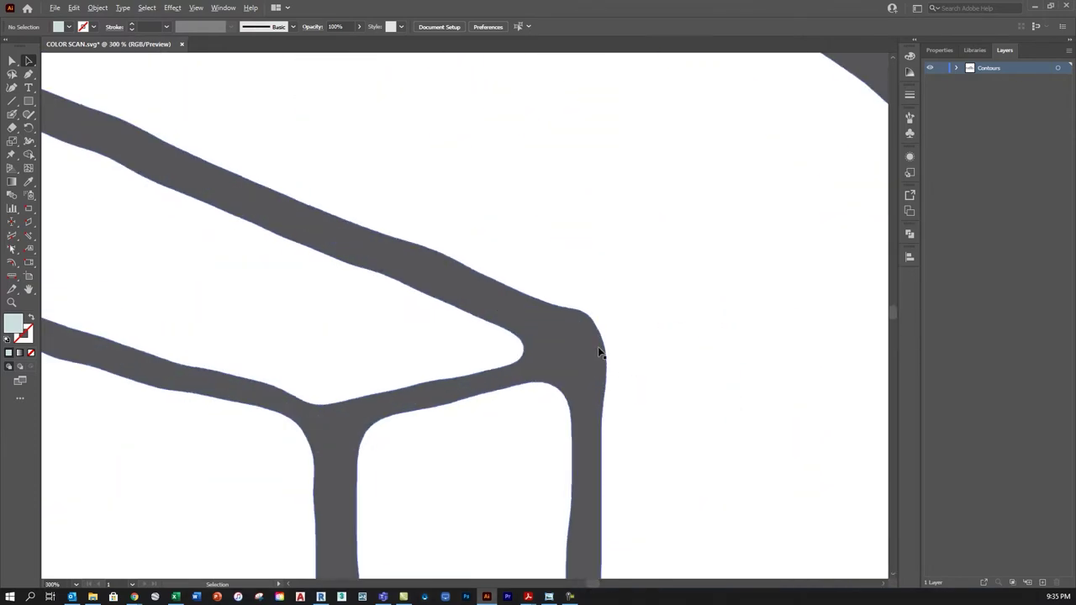
{"action": "scroll", "coordinate": [597, 346], "scroll_direction": "up", "scroll_amount": 5}
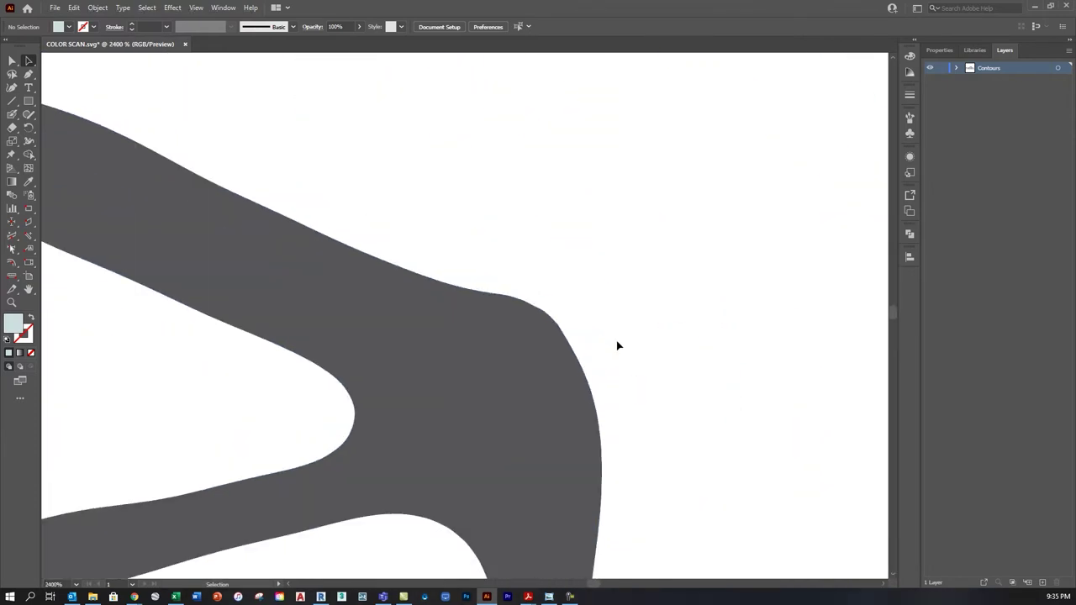
{"action": "scroll", "coordinate": [694, 312], "scroll_direction": "down", "scroll_amount": 6}
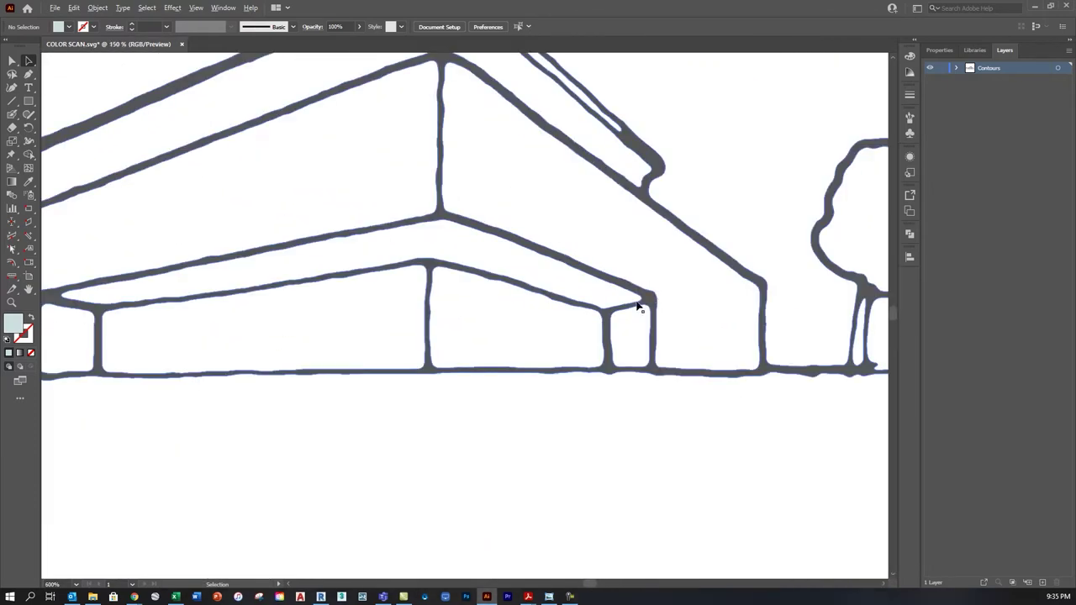
{"action": "scroll", "coordinate": [663, 298], "scroll_direction": "up", "scroll_amount": 2}
{"action": "scroll", "coordinate": [605, 299], "scroll_direction": "down", "scroll_amount": 3}
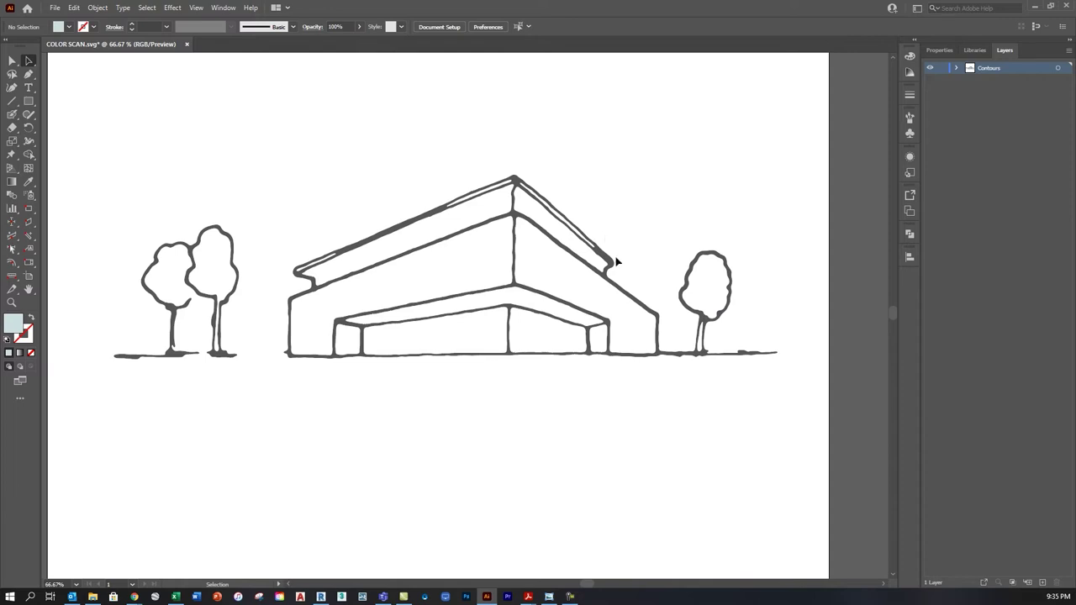
{"action": "scroll", "coordinate": [612, 261], "scroll_direction": "up", "scroll_amount": 2}
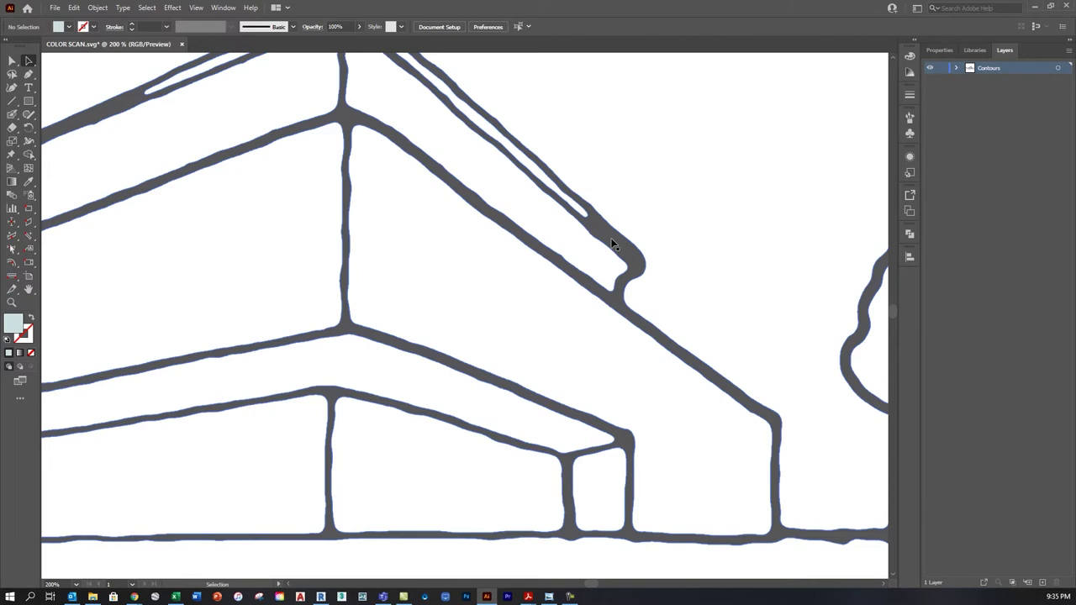
{"action": "scroll", "coordinate": [613, 244], "scroll_direction": "down", "scroll_amount": 4}
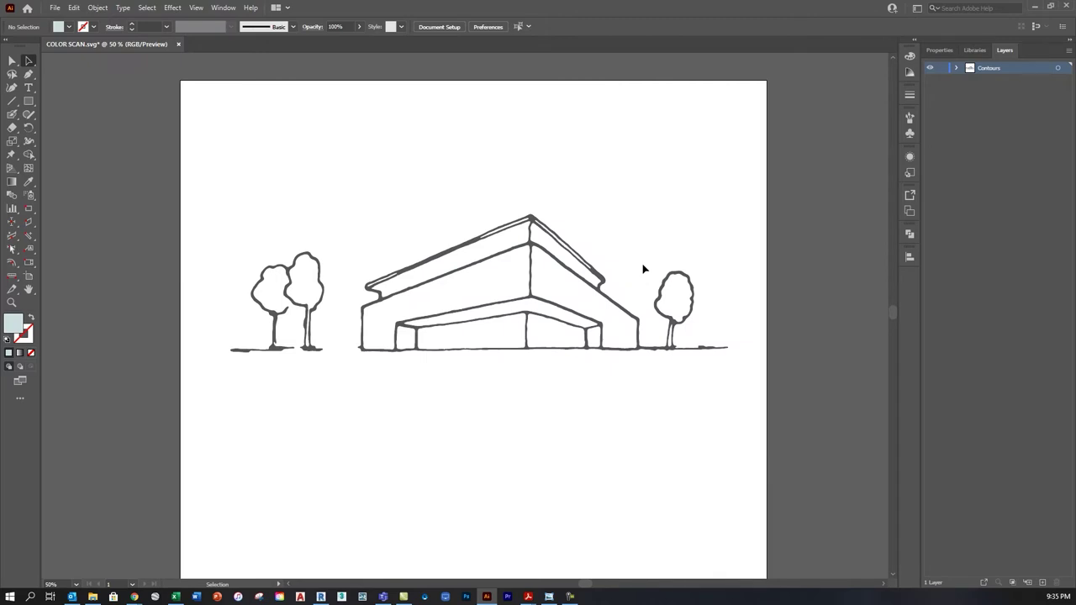
- Review the file formats available for saving the COLOR SCAN document under another type, without saving it
{"action": "left_click", "coordinate": [55, 8]}
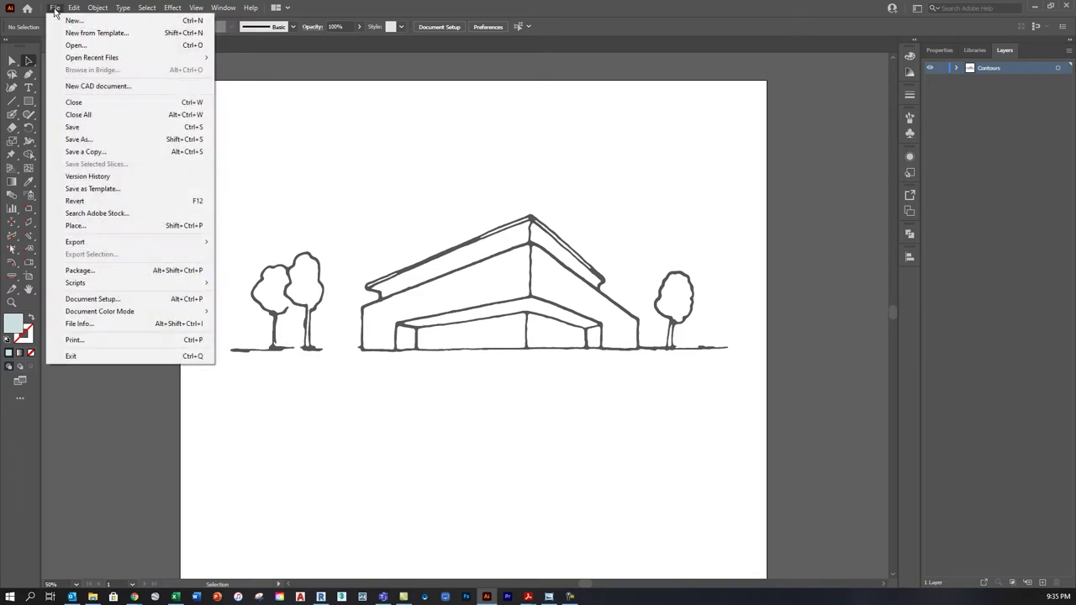
{"action": "left_click", "coordinate": [79, 140]}
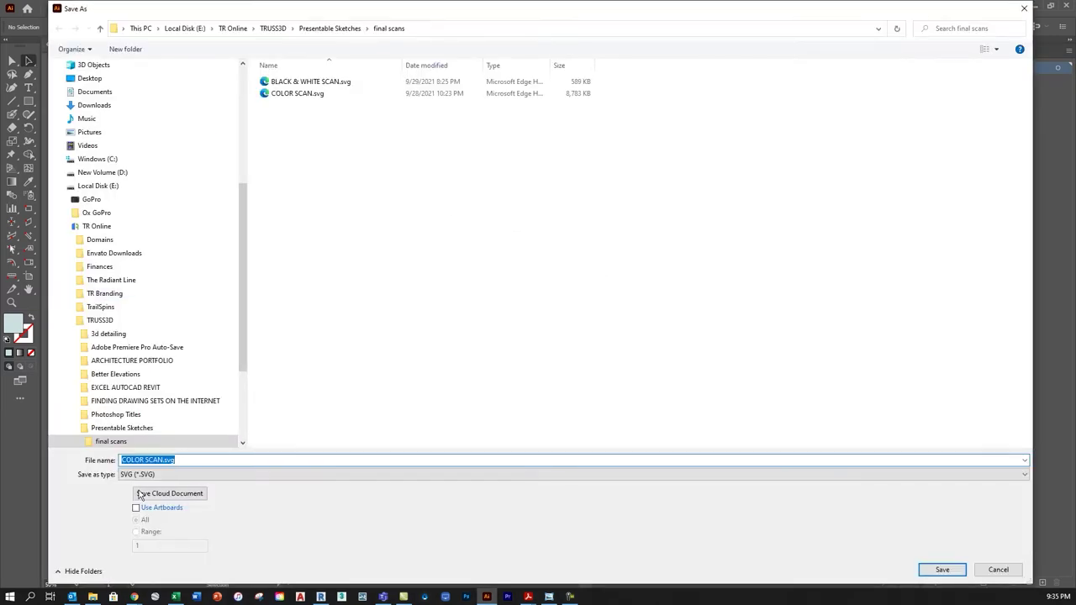
{"action": "left_click", "coordinate": [136, 475]}
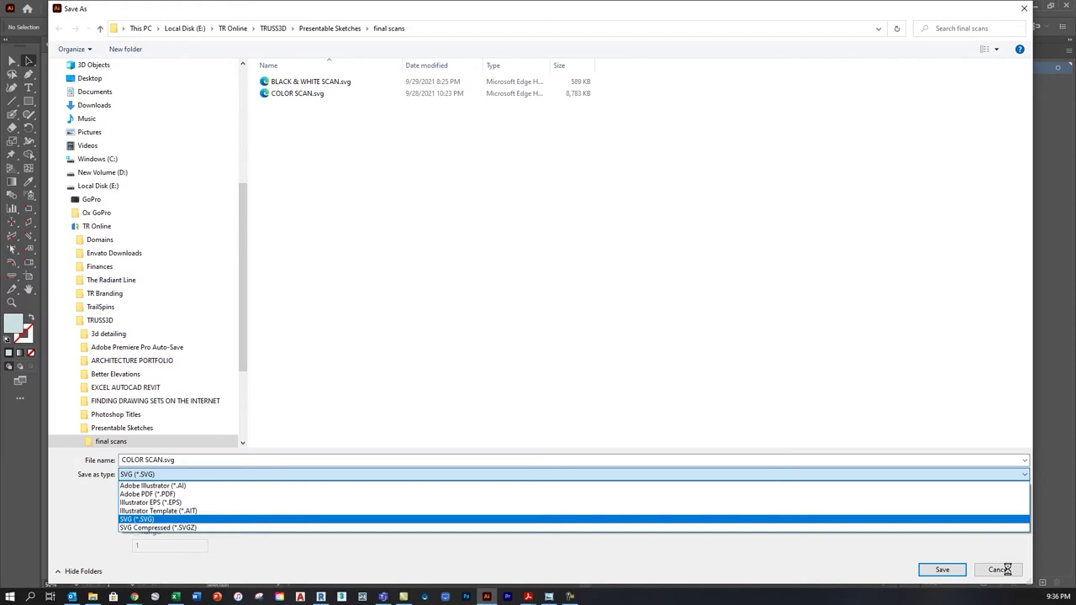
{"action": "left_click", "coordinate": [1022, 10]}
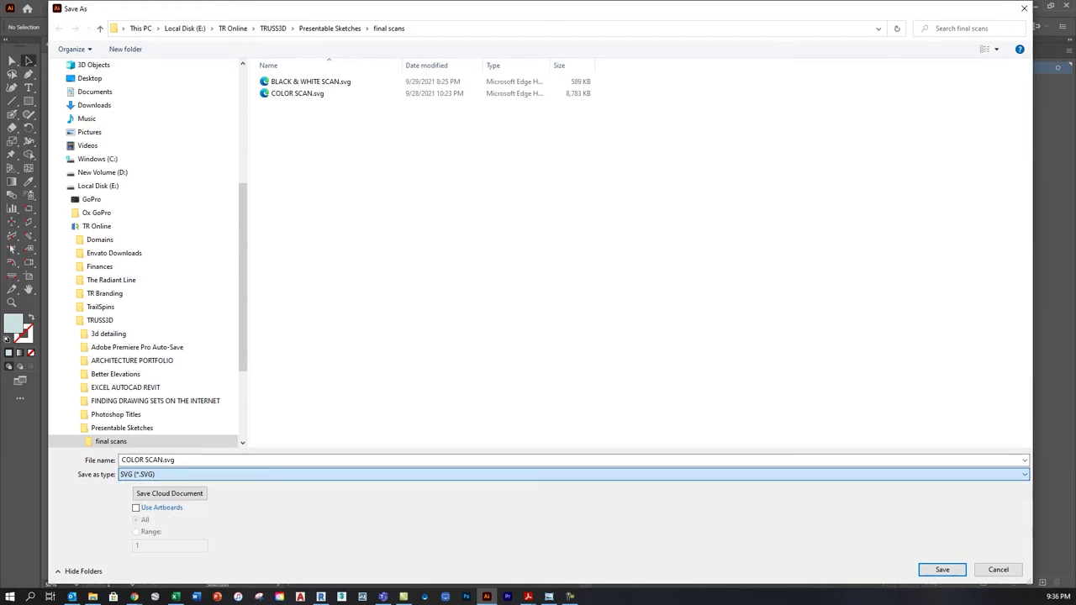
{"action": "left_click", "coordinate": [1023, 10]}
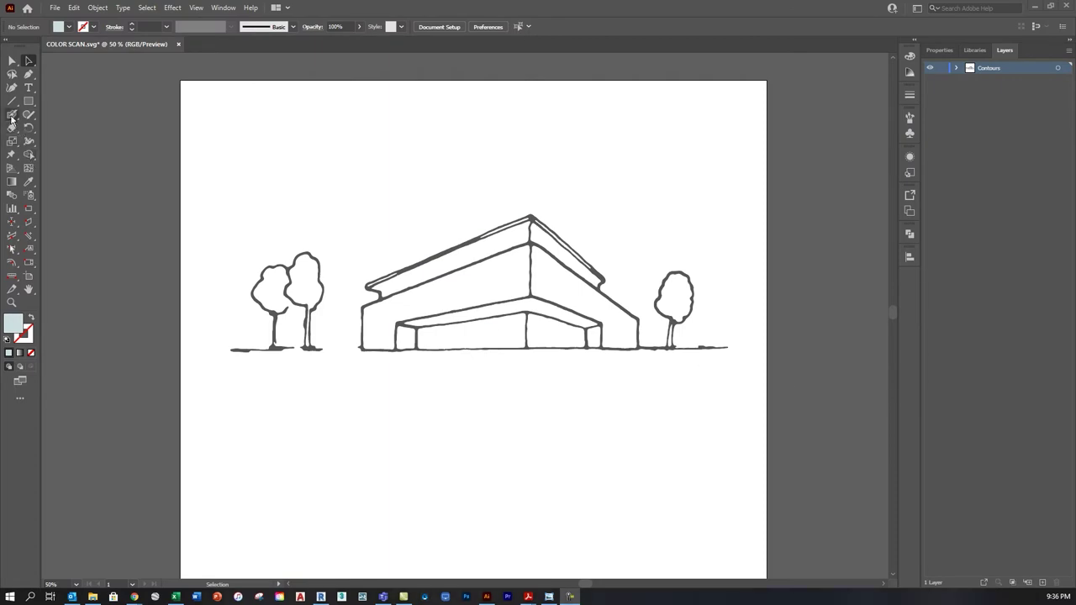
- Ready the Blob Brush with the dark gray fill sampled from the building's linework using the Eyedropper
{"action": "mouse_move", "coordinate": [12, 118]}
{"action": "left_mouse_down"}
{"action": "mouse_move", "coordinate": [78, 122]}
{"action": "mouse_move", "coordinate": [66, 128]}
{"action": "left_mouse_up"}
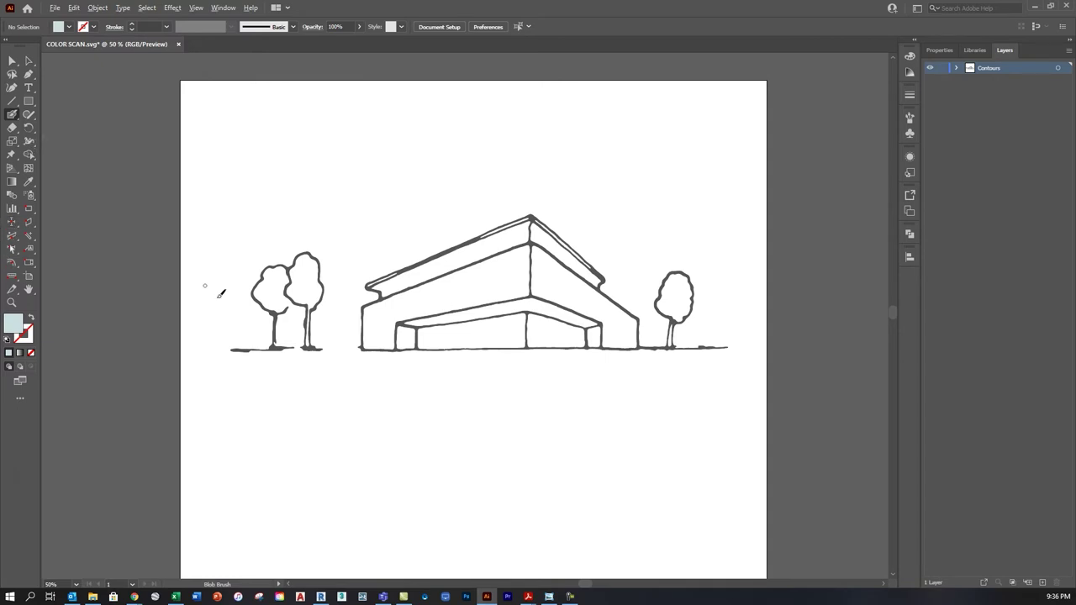
{"action": "scroll", "coordinate": [280, 309], "scroll_direction": "up", "scroll_amount": 4}
{"action": "scroll", "coordinate": [280, 309], "scroll_direction": "up", "scroll_amount": 3}
{"action": "scroll", "coordinate": [367, 241], "scroll_direction": "down", "scroll_amount": 4}
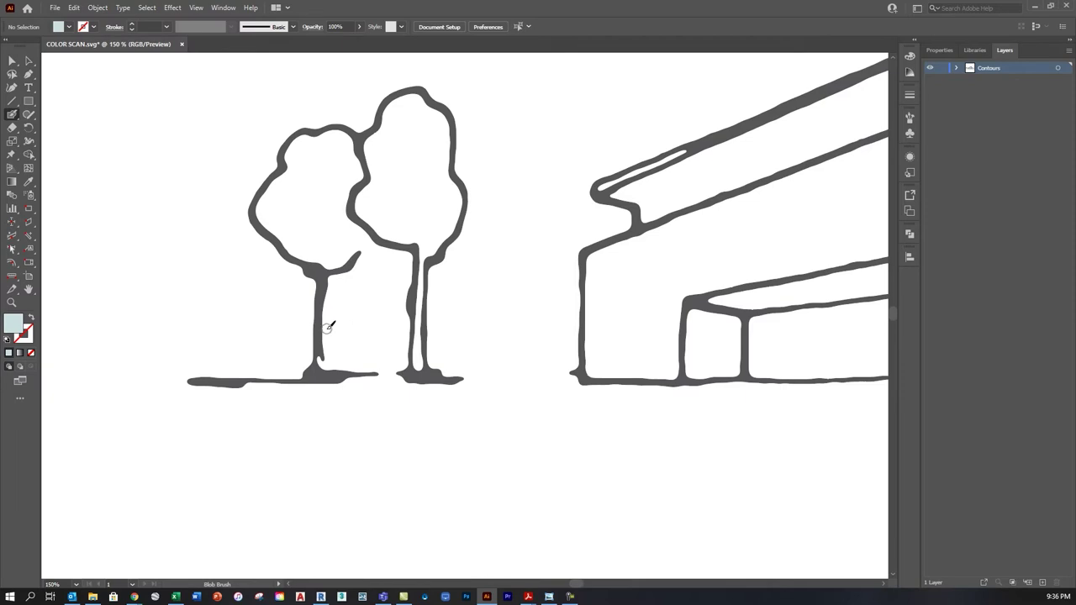
{"action": "scroll", "coordinate": [329, 325], "scroll_direction": "down", "scroll_amount": 4}
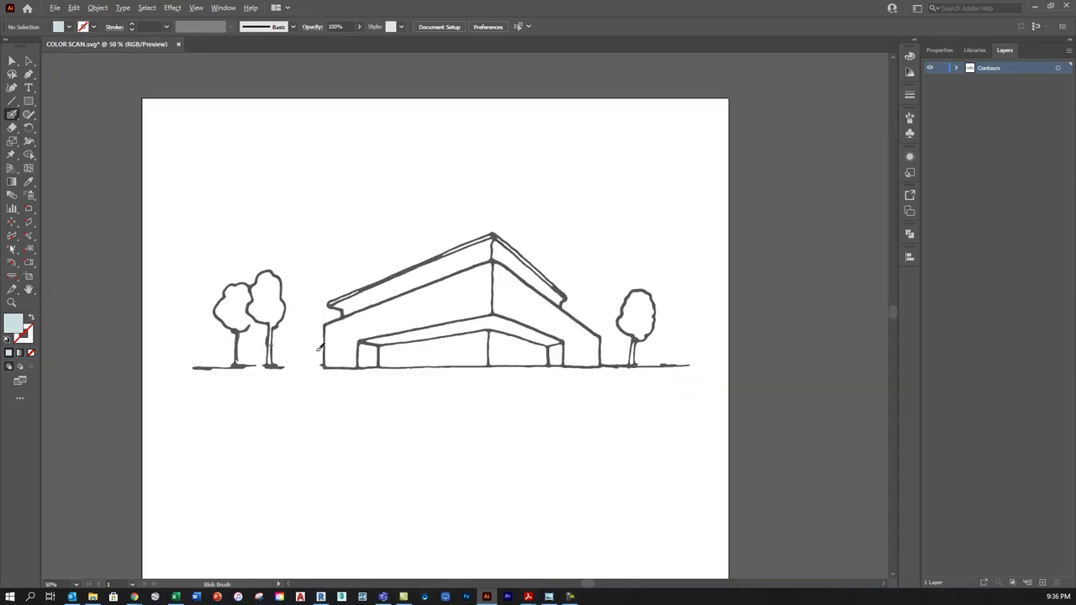
{"action": "scroll", "coordinate": [332, 336], "scroll_direction": "up", "scroll_amount": 2}
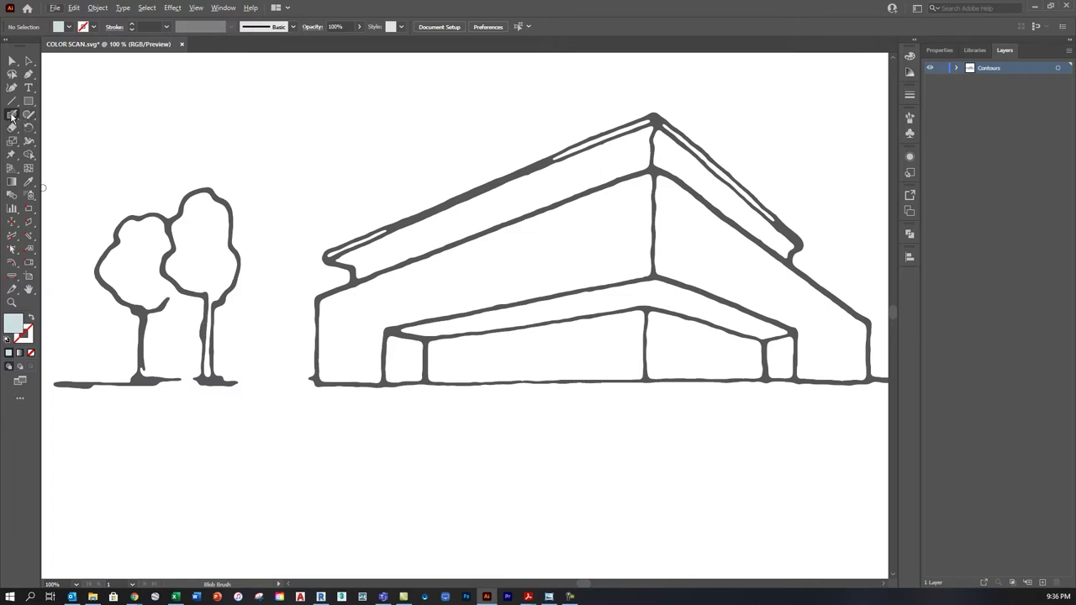
{"action": "left_click", "coordinate": [16, 329]}
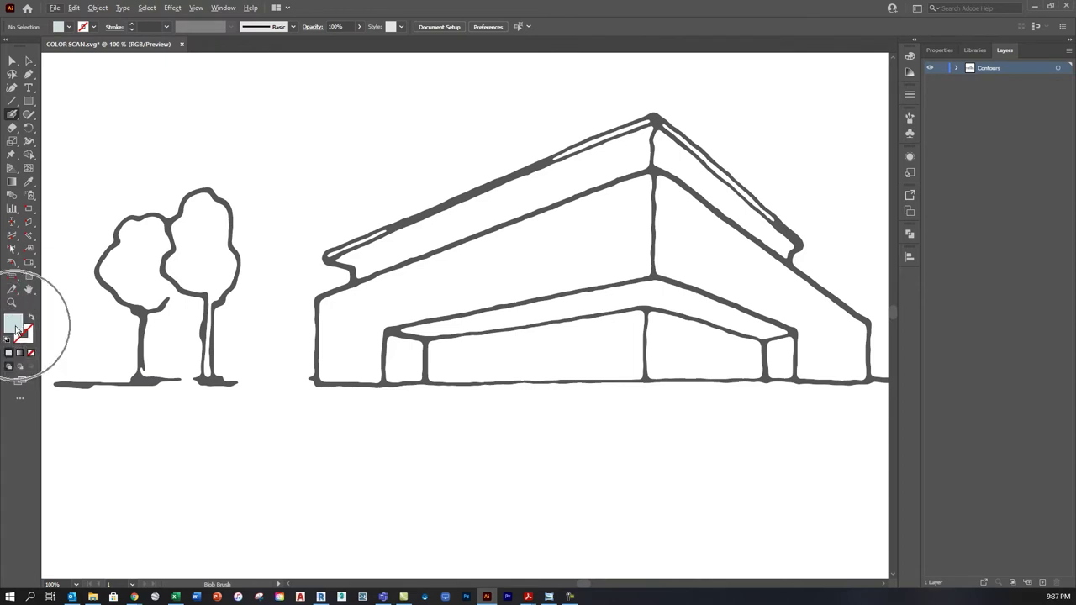
{"action": "left_click", "coordinate": [16, 330]}
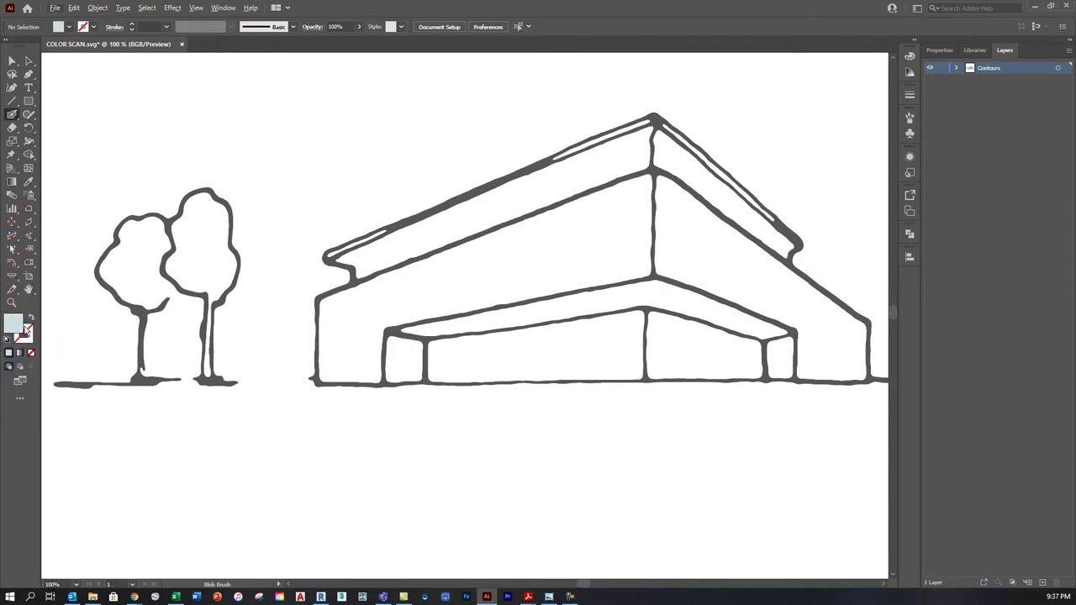
{"action": "left_click", "coordinate": [30, 185]}
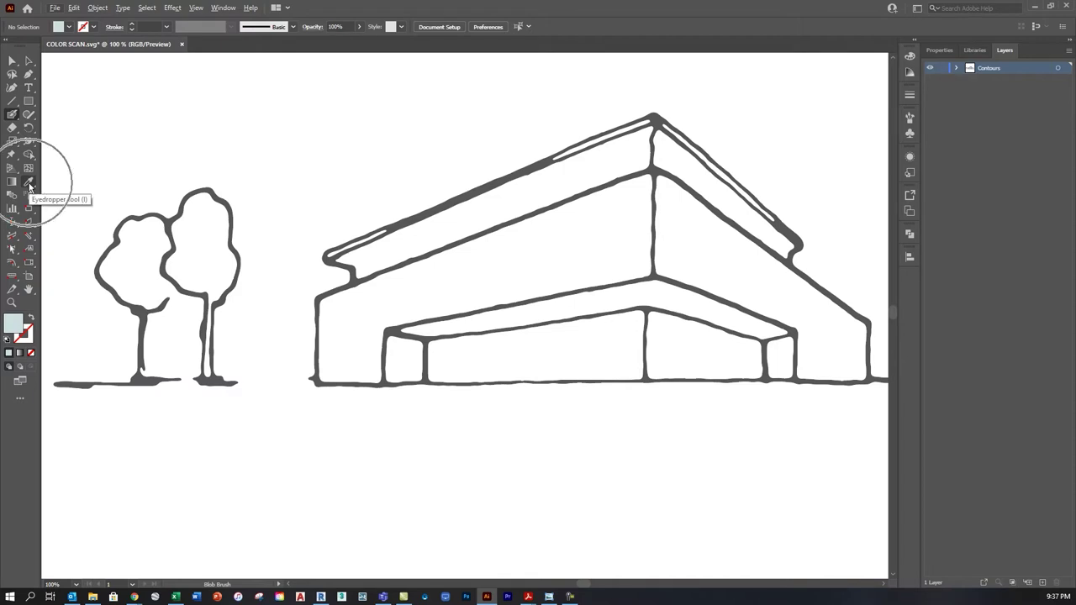
{"action": "left_click", "coordinate": [318, 378]}
{"action": "left_click", "coordinate": [13, 325]}
{"action": "left_click", "coordinate": [14, 118]}
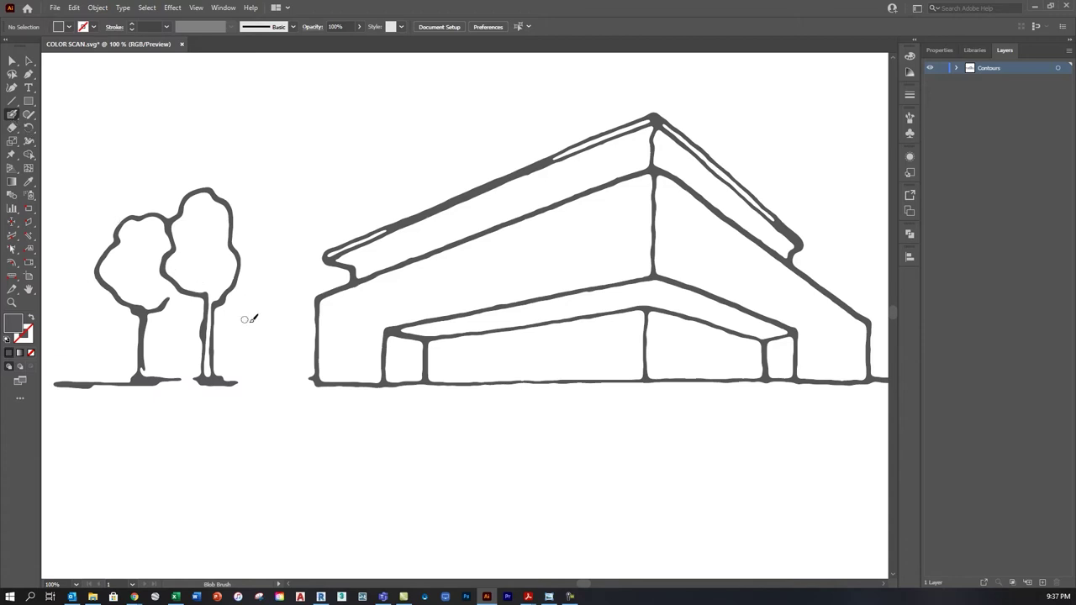
- Paint the missing ground line between the two left trees and the building with the Blob Brush
{"action": "scroll", "coordinate": [181, 387], "scroll_direction": "up", "scroll_amount": 5}
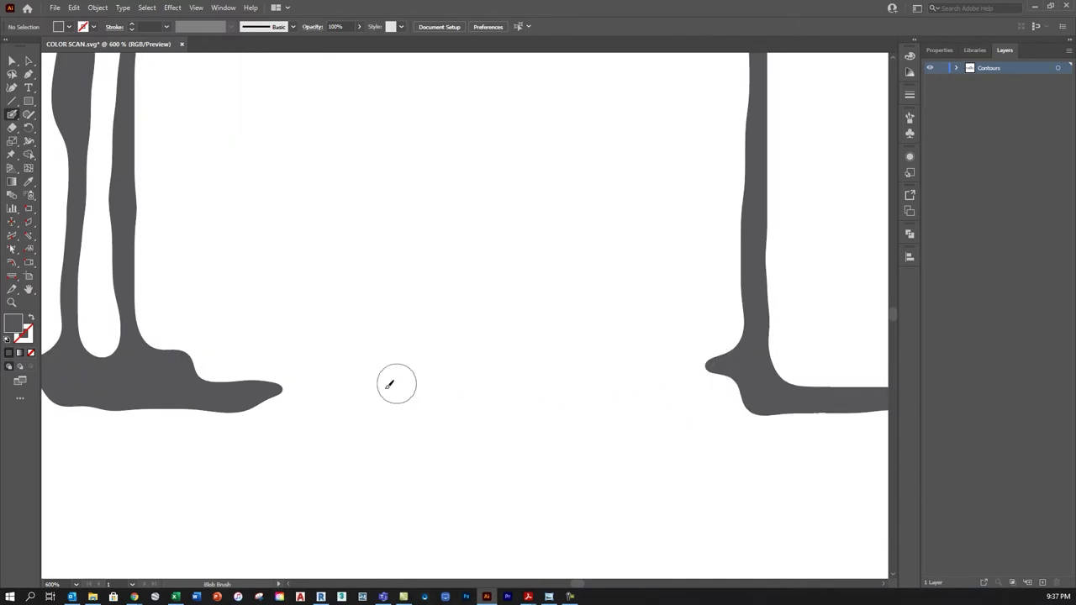
{"action": "scroll", "coordinate": [651, 333], "scroll_direction": "down", "scroll_amount": 1}
{"action": "scroll", "coordinate": [651, 333], "scroll_direction": "down", "scroll_amount": 3}
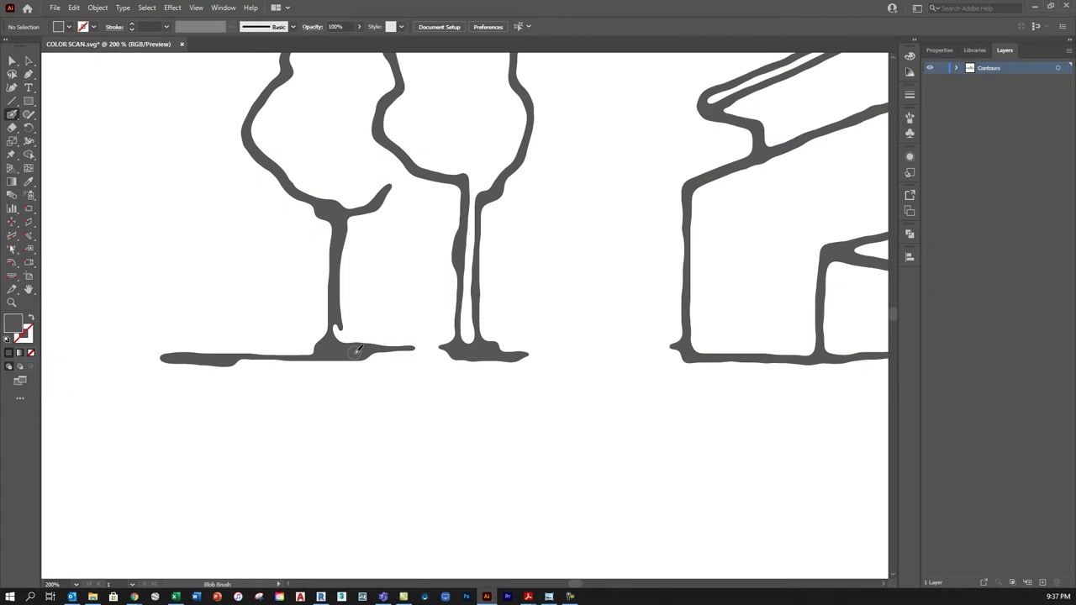
{"action": "scroll", "coordinate": [529, 344], "scroll_direction": "up", "scroll_amount": 1}
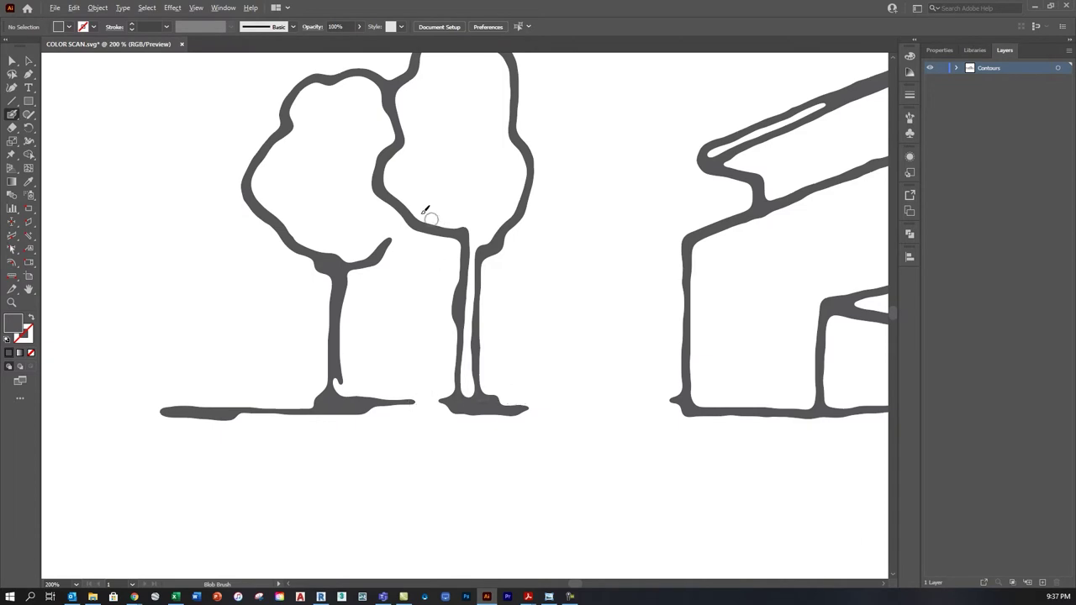
{"action": "scroll", "coordinate": [408, 298], "scroll_direction": "up", "scroll_amount": 1}
{"action": "scroll", "coordinate": [442, 264], "scroll_direction": "down", "scroll_amount": 3}
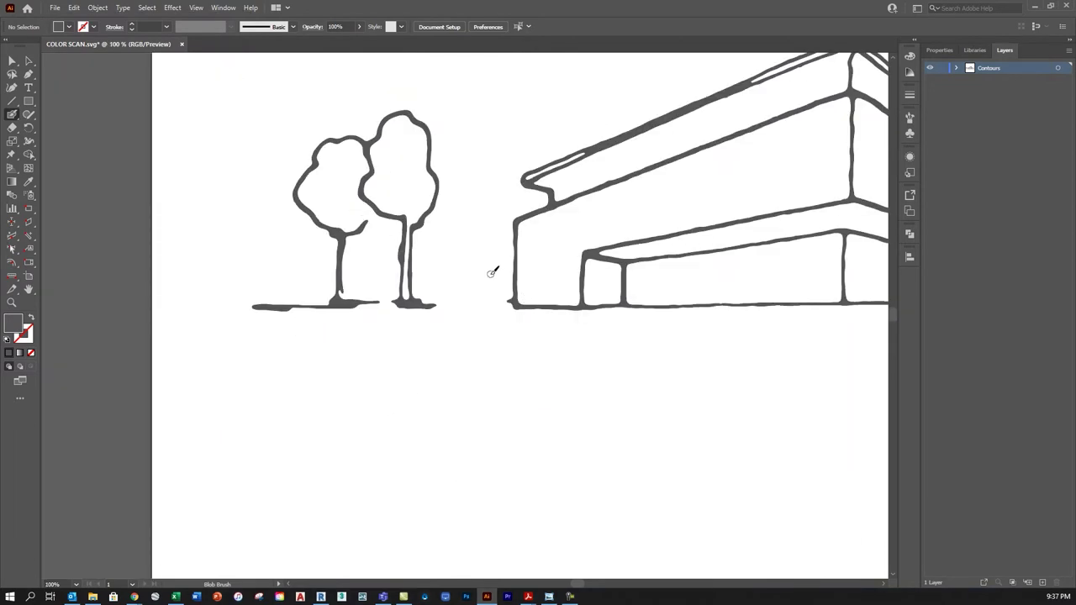
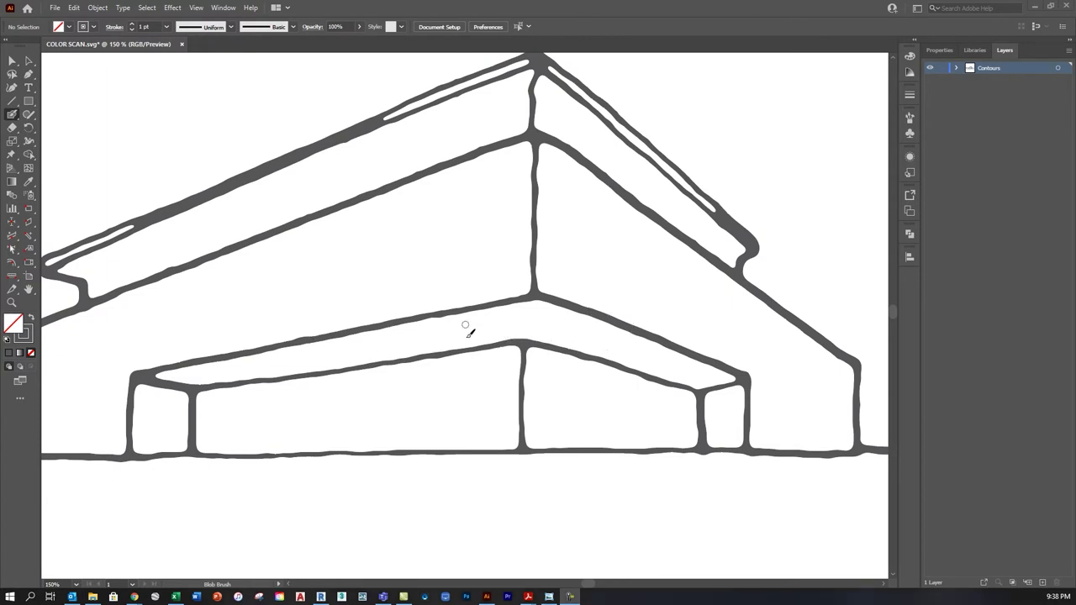
{"action": "scroll", "coordinate": [554, 282], "scroll_direction": "down", "scroll_amount": 3}
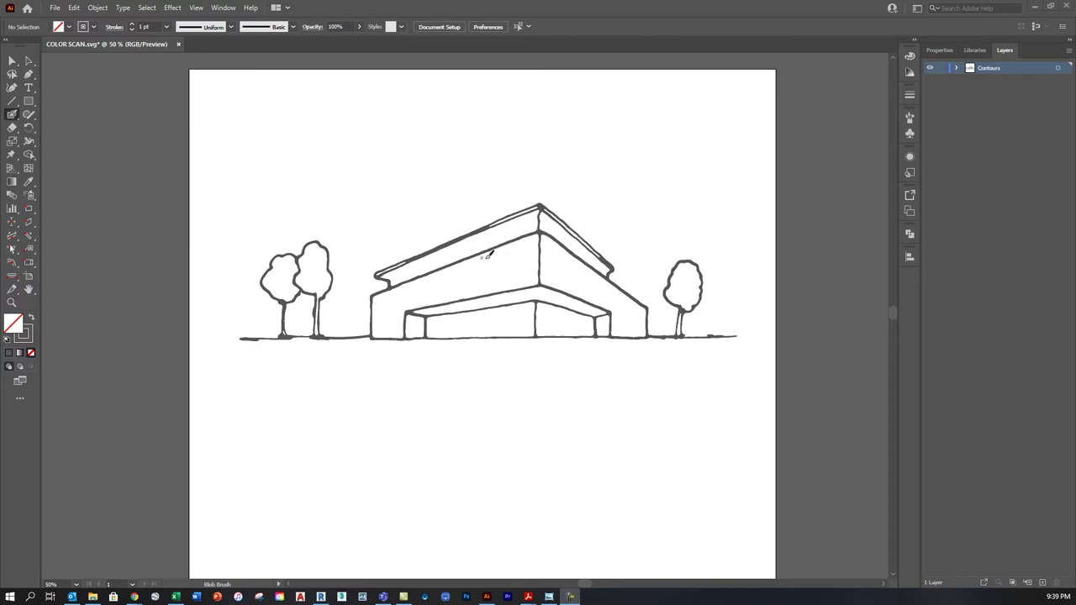
- Rename the Contours layer as ORIGINAL LINES
{"action": "left_click", "coordinate": [991, 68]}
{"action": "left_click", "coordinate": [217, 10]}
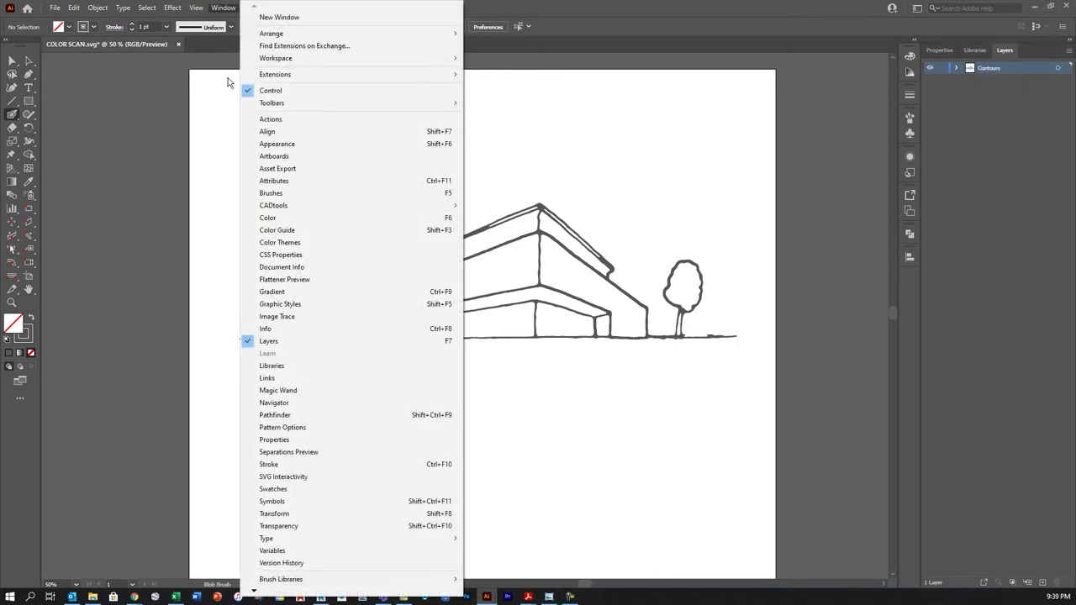
{"action": "left_click", "coordinate": [277, 341]}
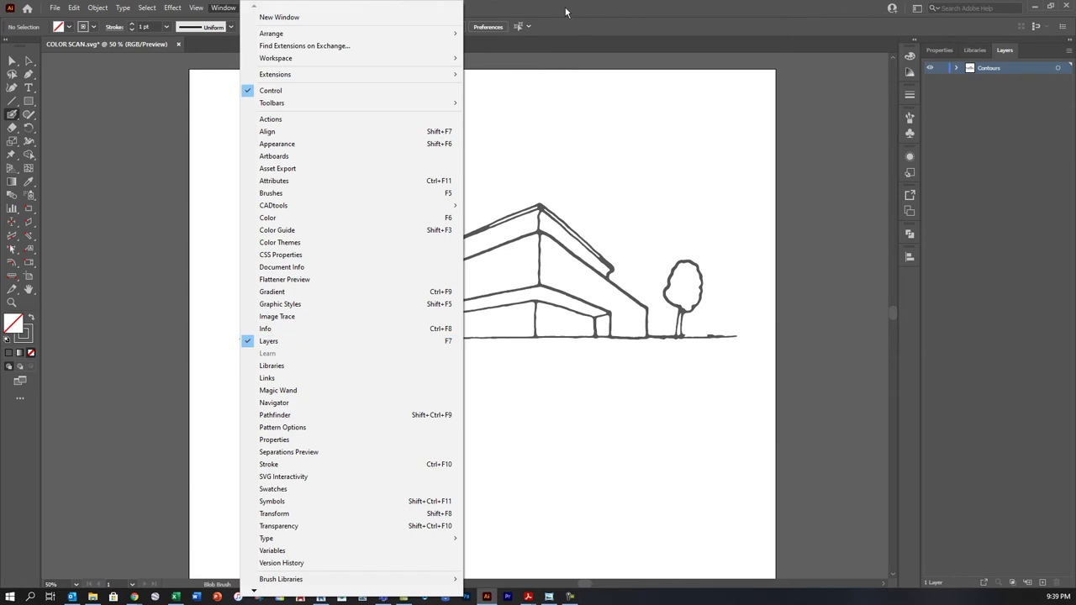
{"action": "left_click", "coordinate": [987, 67]}
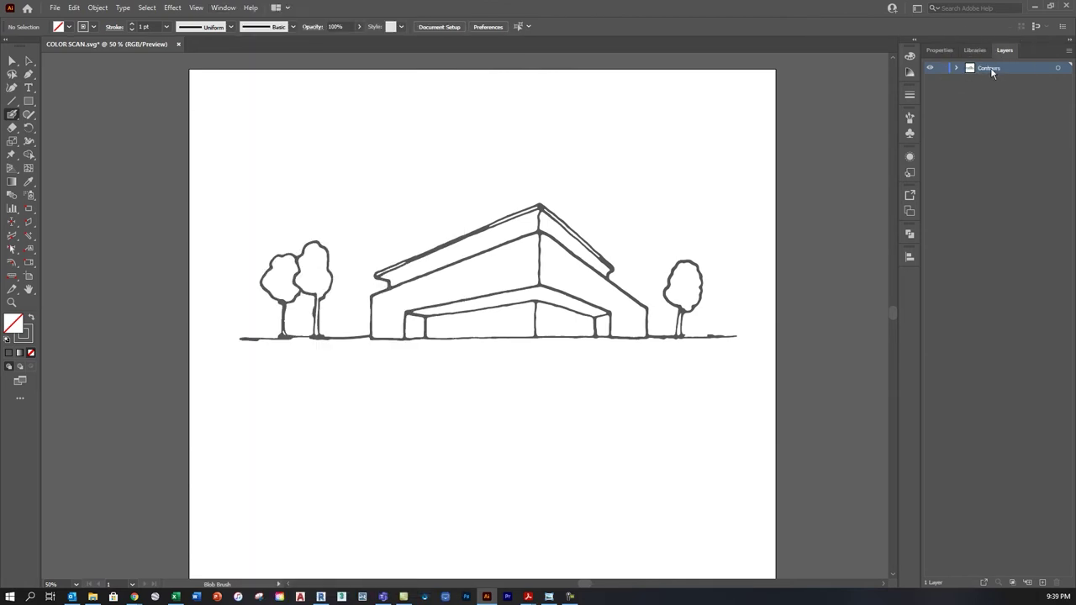
{"action": "double_click", "coordinate": [989, 69]}
{"action": "type", "text": "ORIGINAL LINES"}
{"action": "left_click", "coordinate": [994, 69]}
{"action": "left_click", "coordinate": [992, 68]}
{"action": "key", "text": "Return"}
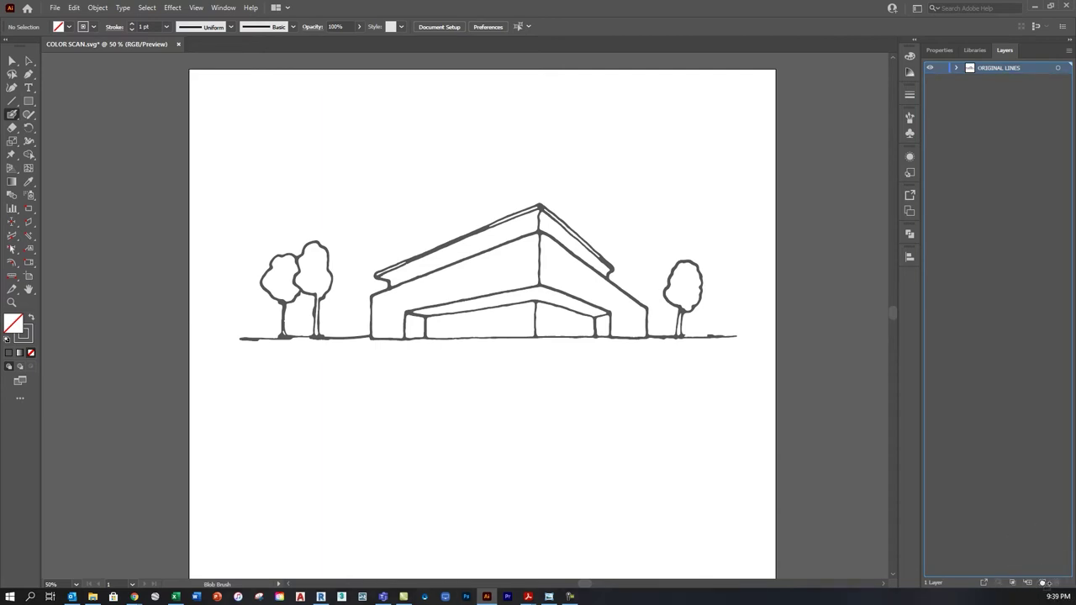
- Duplicate the ORIGINAL LINES layer and name the copy COLORED SHAPES
{"action": "left_click_drag", "start_coordinate": [1043, 582], "coordinate": [1041, 582]}
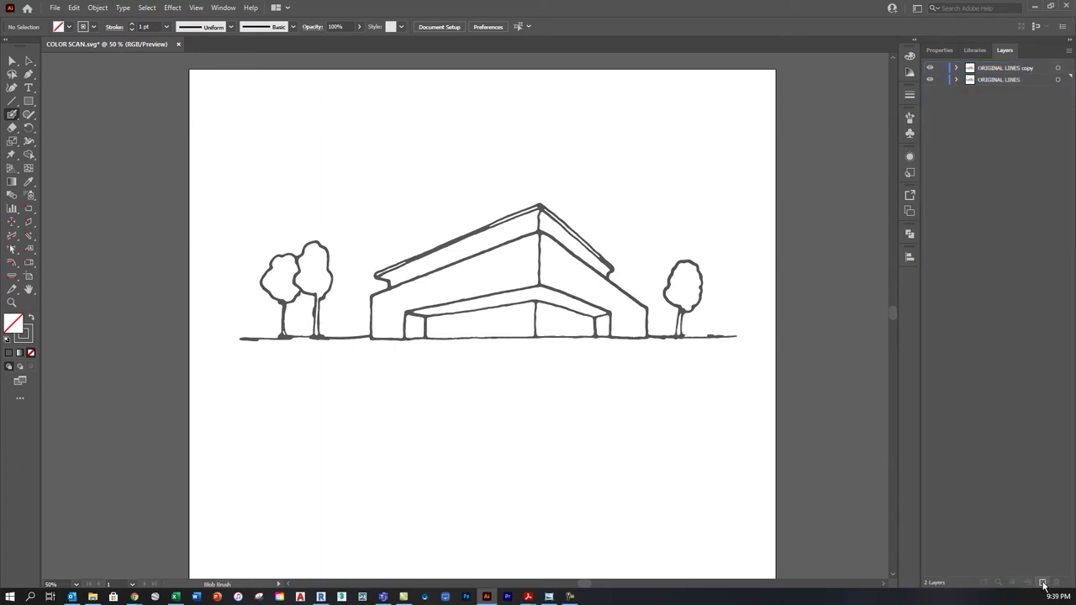
{"action": "double_click", "coordinate": [1007, 68]}
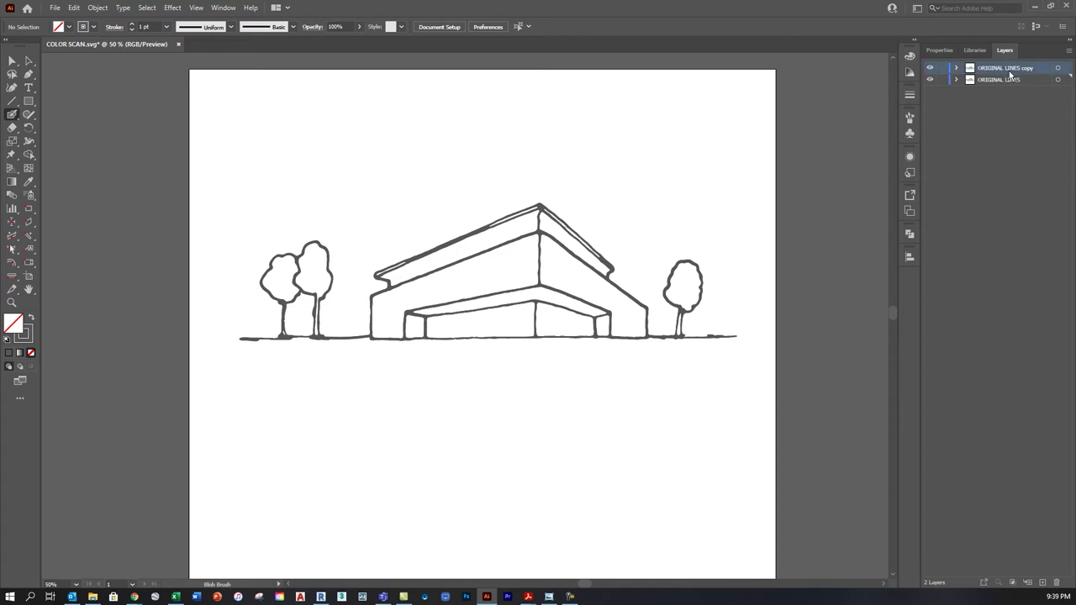
{"action": "type", "text": "COLORED SHAPES"}
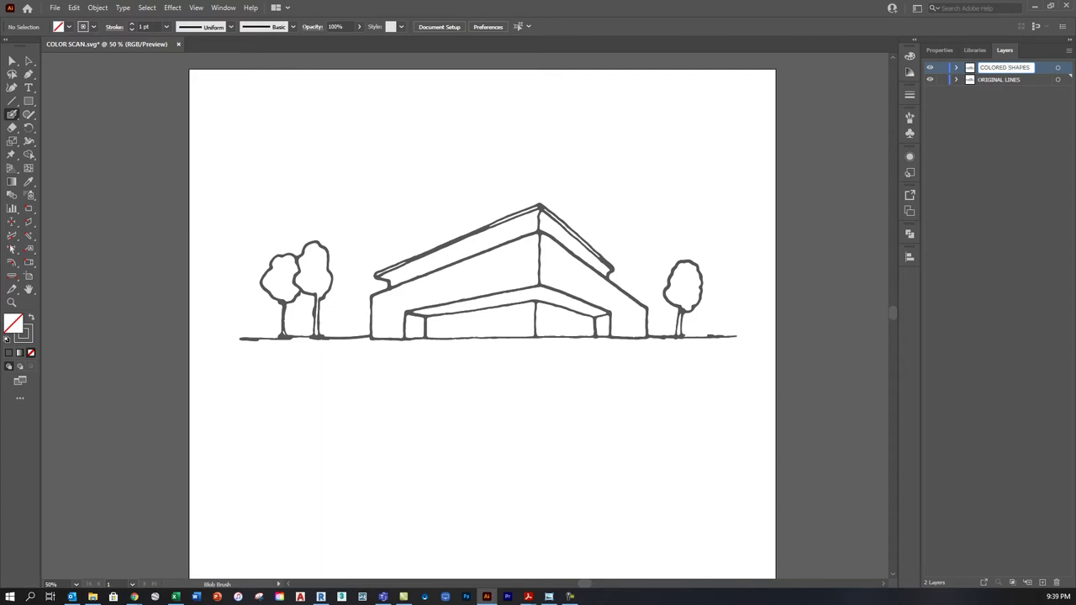
{"action": "key", "text": "Return"}
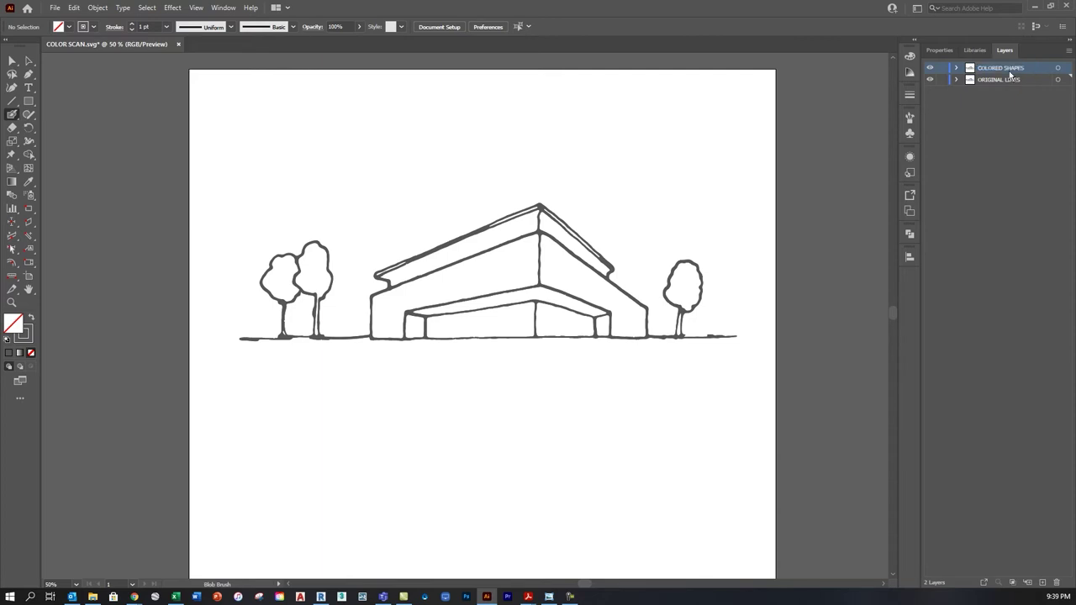
- Hide the ORIGINAL LINES layer and turn all artwork on COLORED SHAPES into a Live Paint group
{"action": "left_click", "coordinate": [930, 80]}
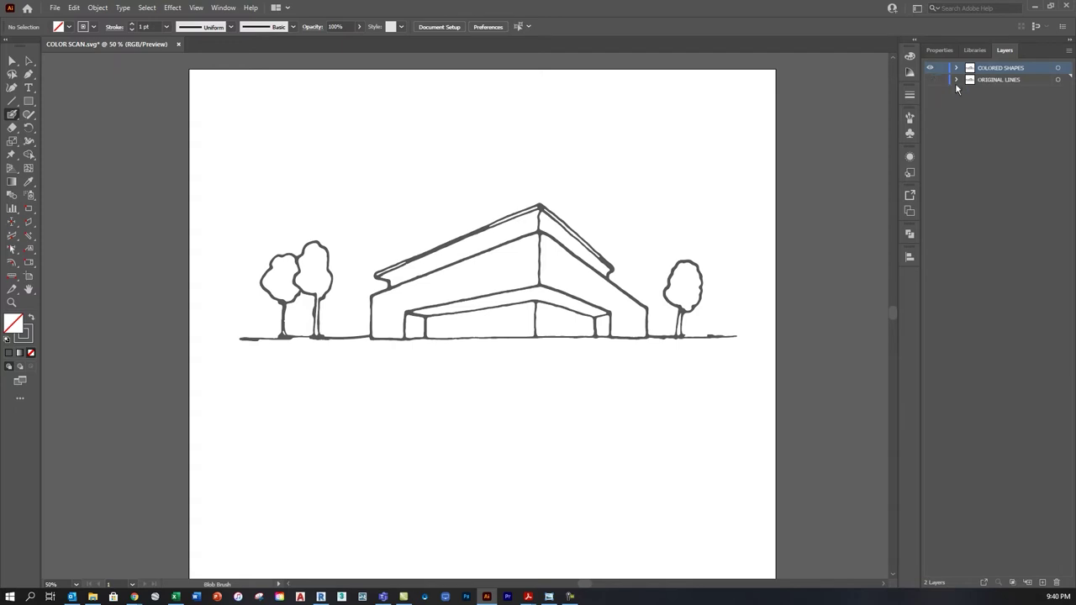
{"action": "left_click", "coordinate": [29, 61]}
{"action": "key", "text": "ctrl+a"}
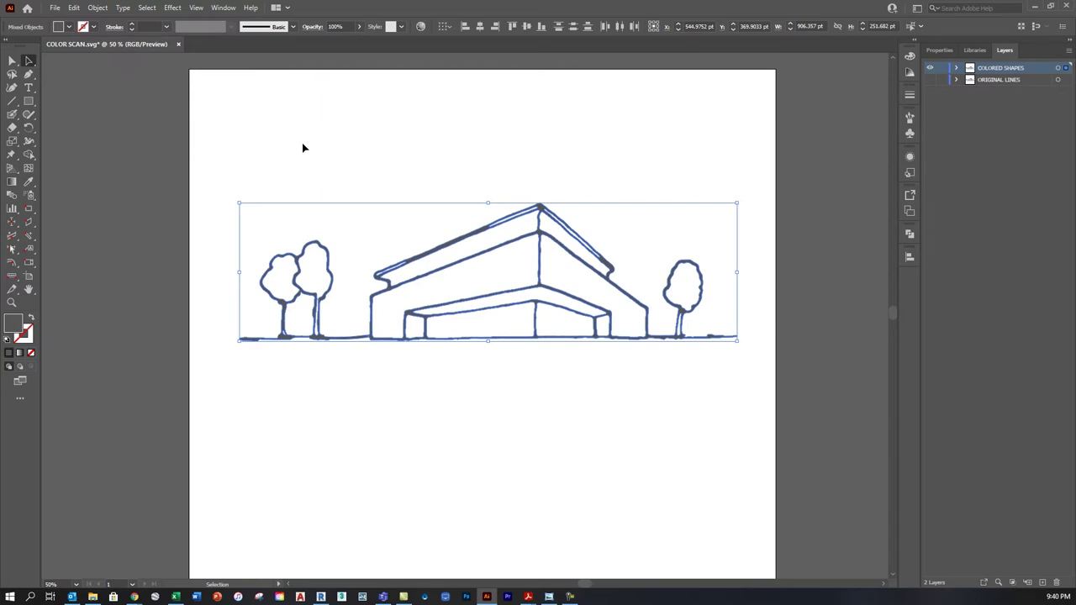
{"action": "left_click", "coordinate": [98, 8]}
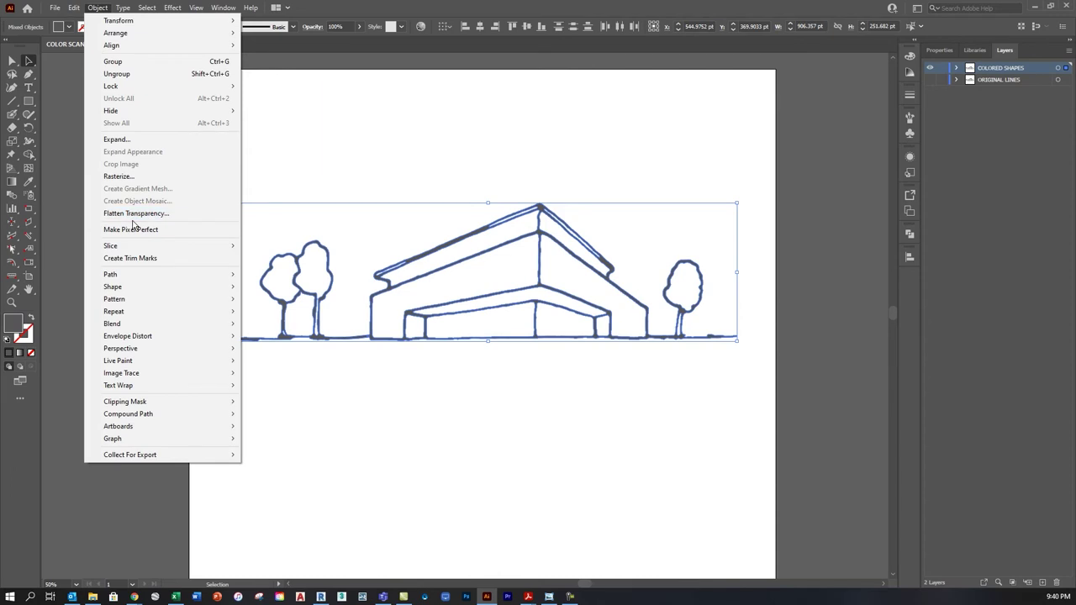
{"action": "mouse_move", "coordinate": [135, 363]}
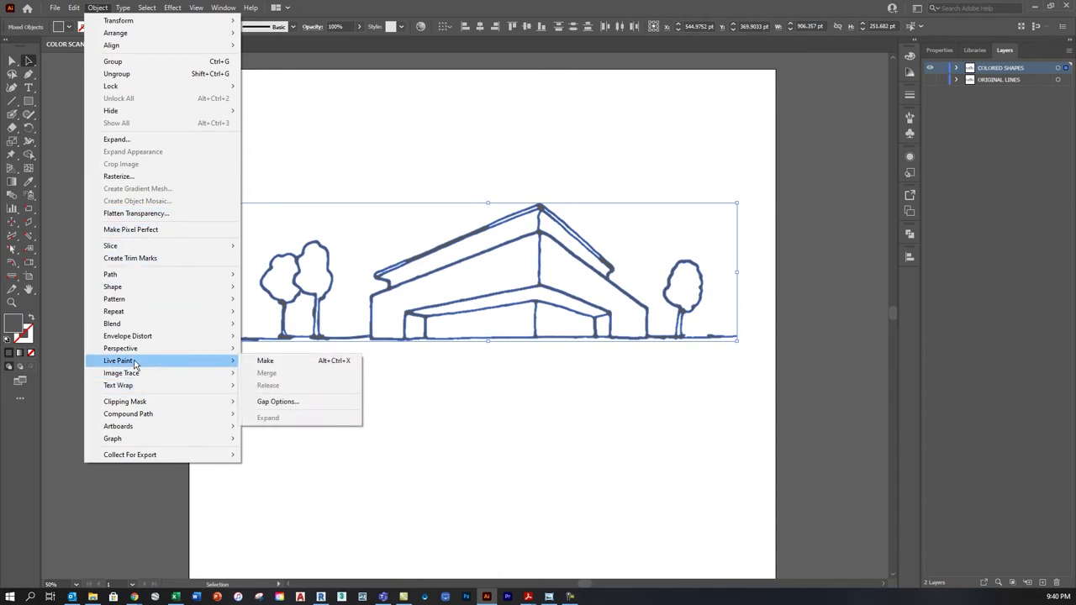
{"action": "left_click", "coordinate": [272, 365]}
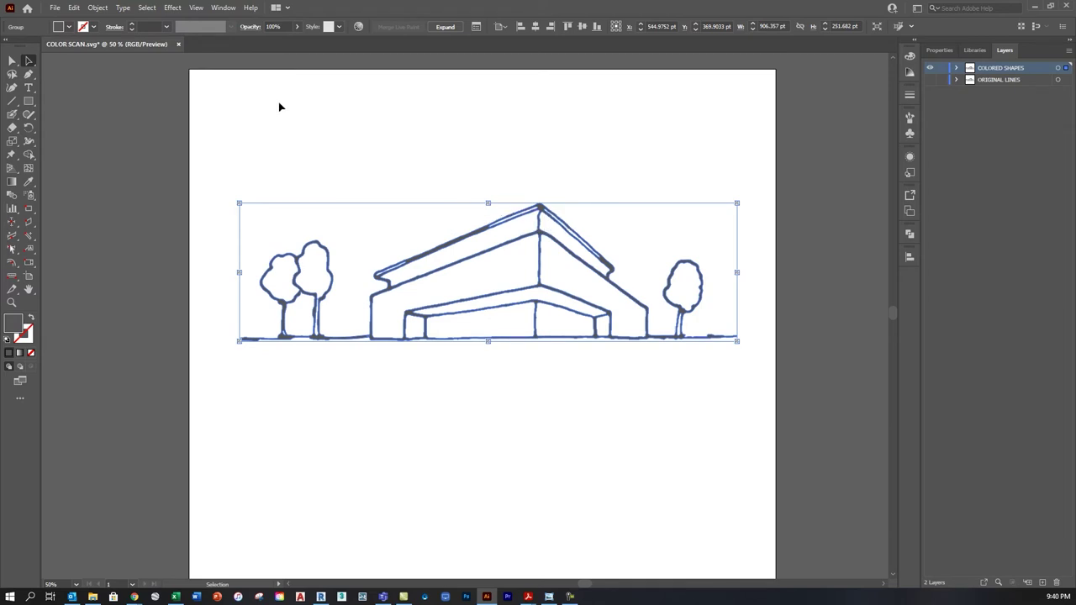
{"action": "left_click", "coordinate": [384, 130]}
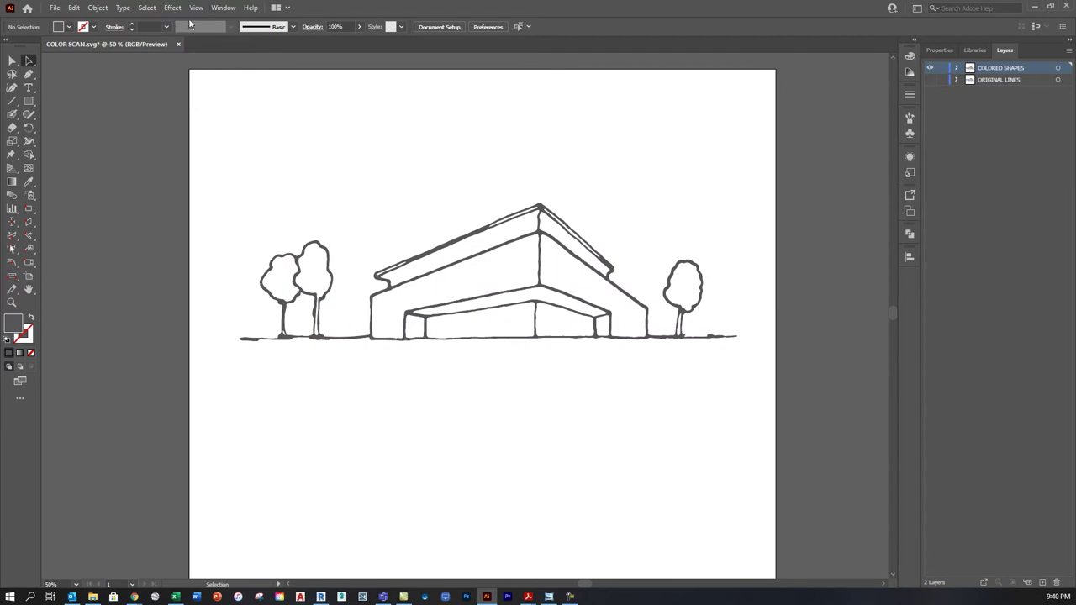
- Show the swatches and open the Art & Illustration default swatch library, enlarged and placed clear of the drawing
{"action": "left_click", "coordinate": [224, 8]}
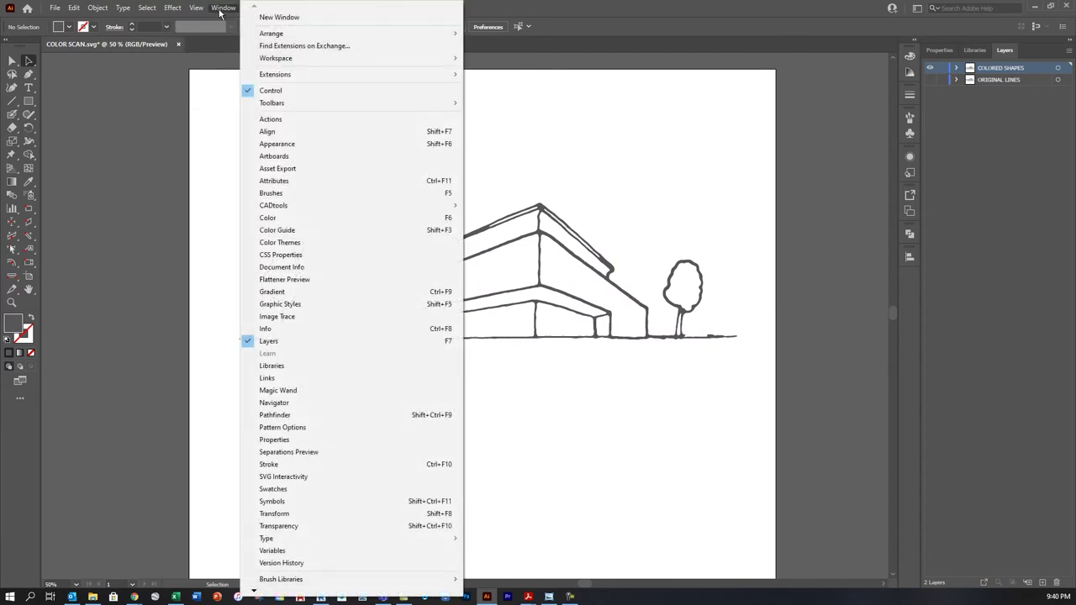
{"action": "left_click", "coordinate": [283, 491]}
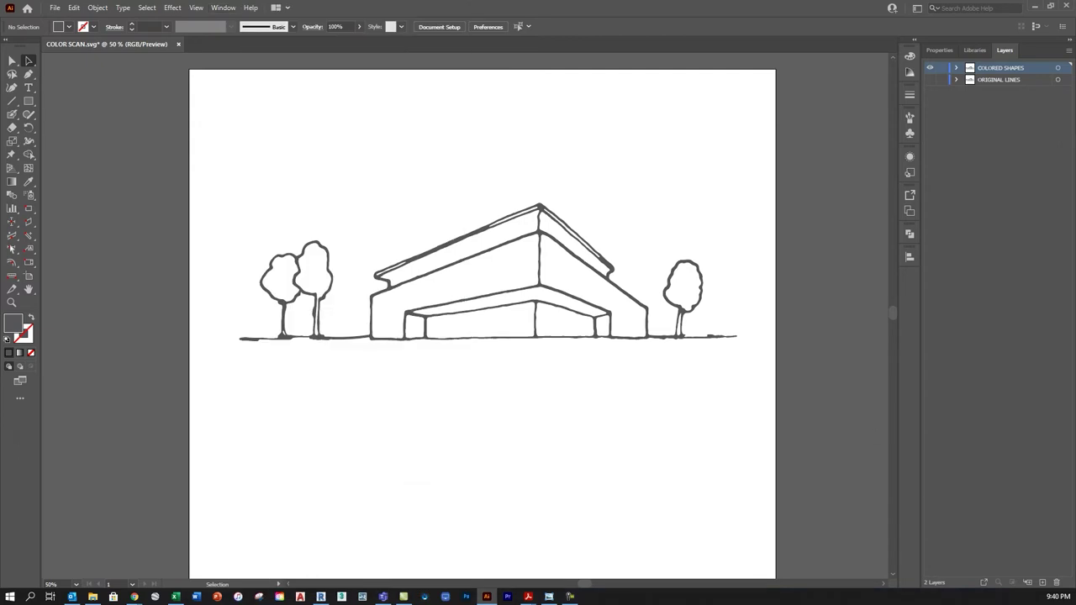
{"action": "left_click_drag", "start_coordinate": [891, 70], "coordinate": [808, 77]}
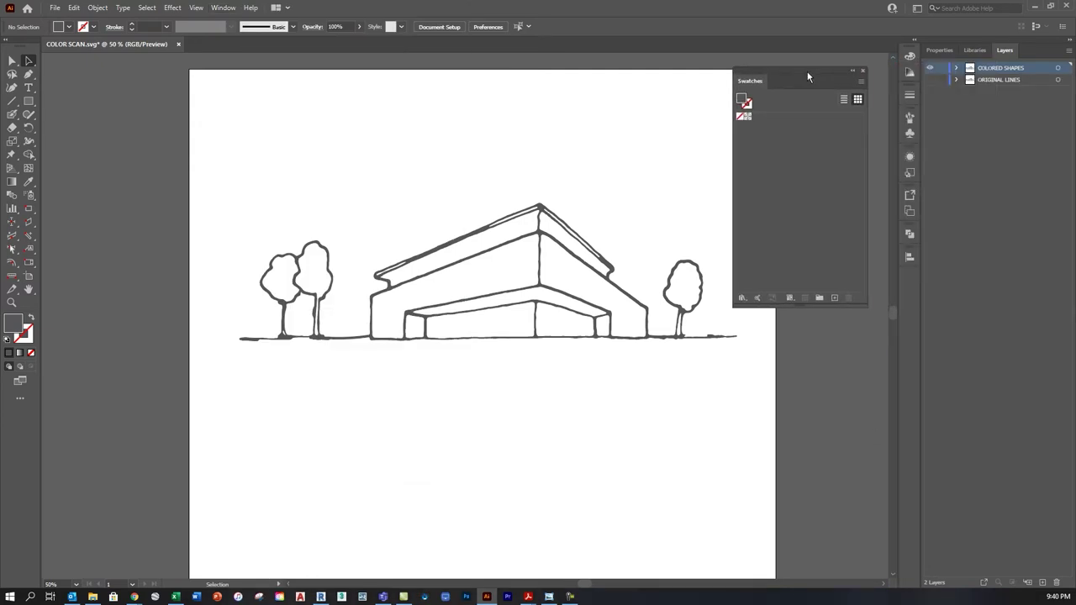
{"action": "left_click", "coordinate": [861, 87]}
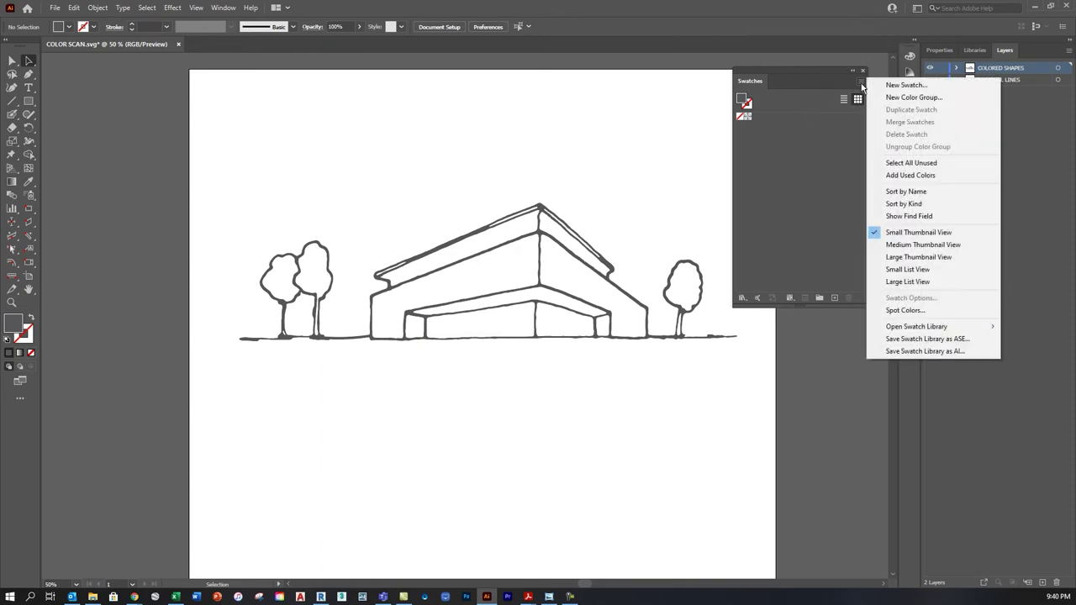
{"action": "mouse_move", "coordinate": [906, 333]}
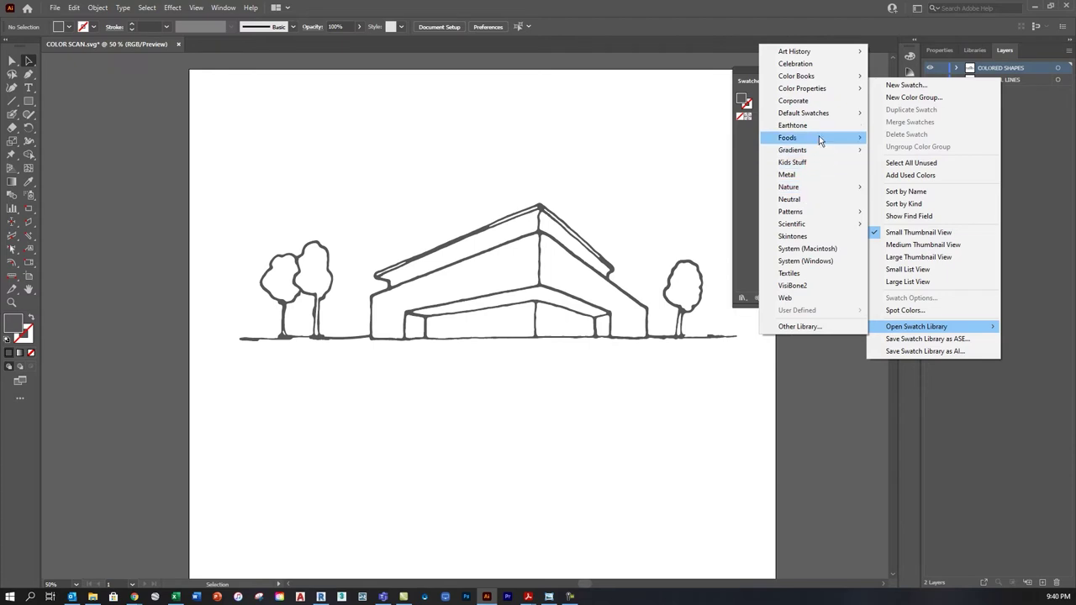
{"action": "mouse_move", "coordinate": [816, 151]}
{"action": "mouse_move", "coordinate": [809, 119]}
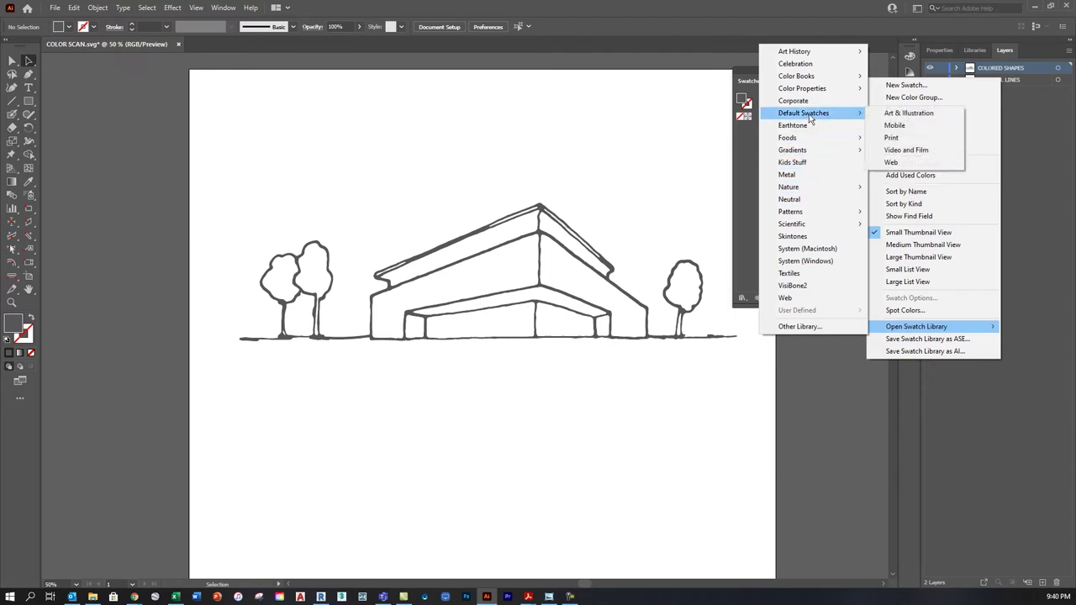
{"action": "left_click", "coordinate": [904, 117]}
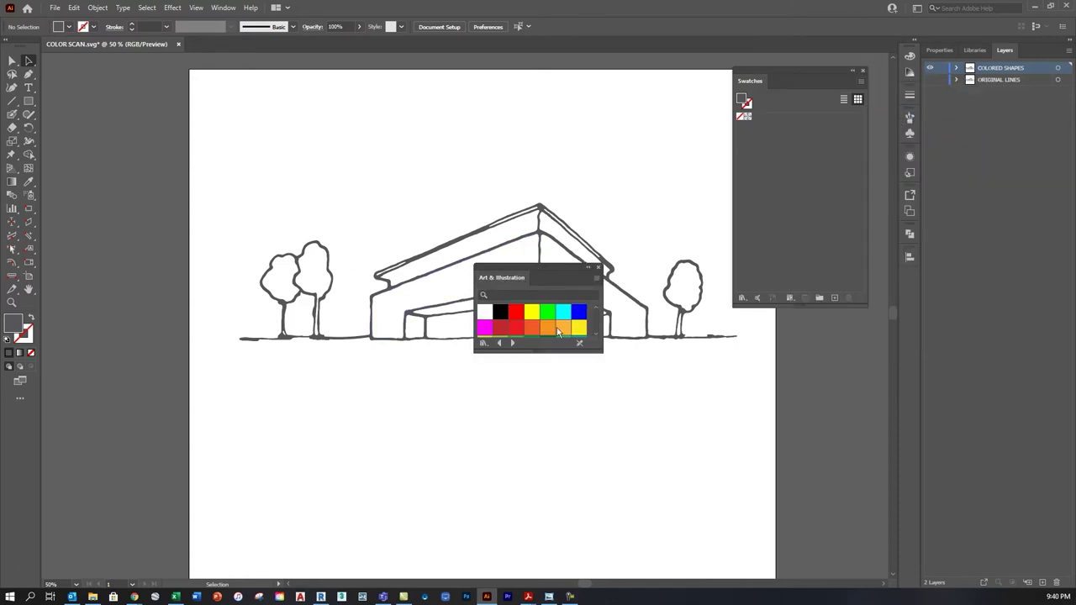
{"action": "left_click_drag", "start_coordinate": [596, 359], "coordinate": [632, 481]}
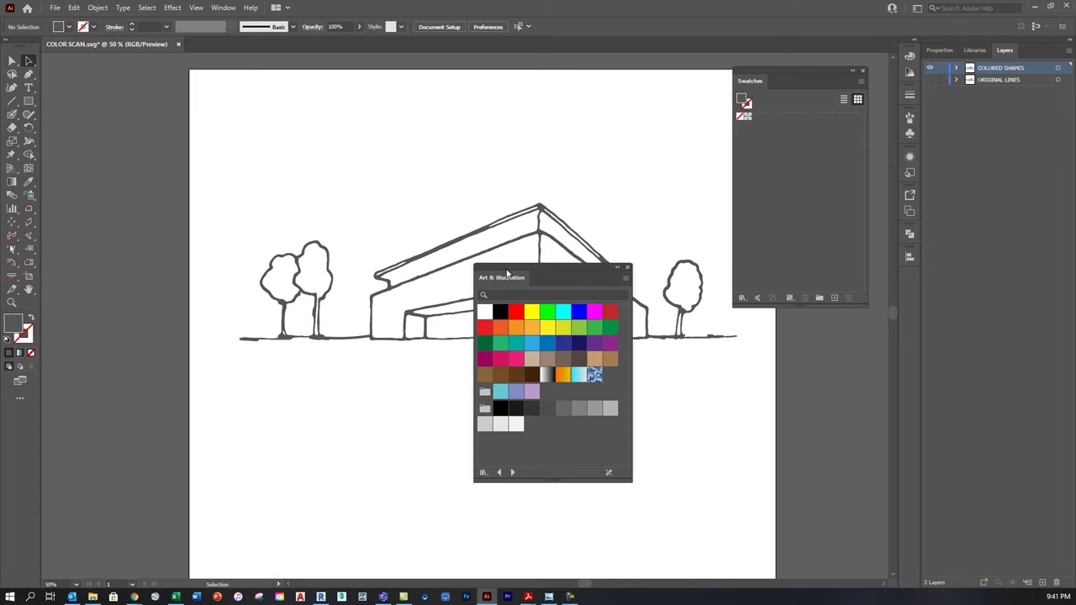
{"action": "left_click_drag", "start_coordinate": [537, 277], "coordinate": [797, 329]}
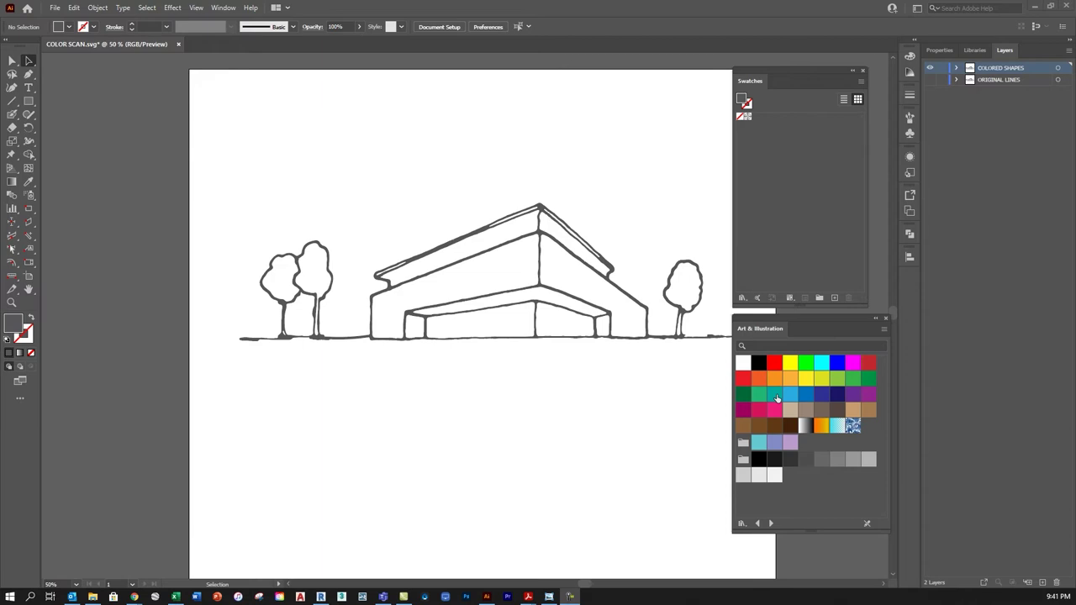
- Live Paint the building's left wall, left roof band, lower-left front face and small right entrance return in cyan
{"action": "left_click", "coordinate": [823, 368]}
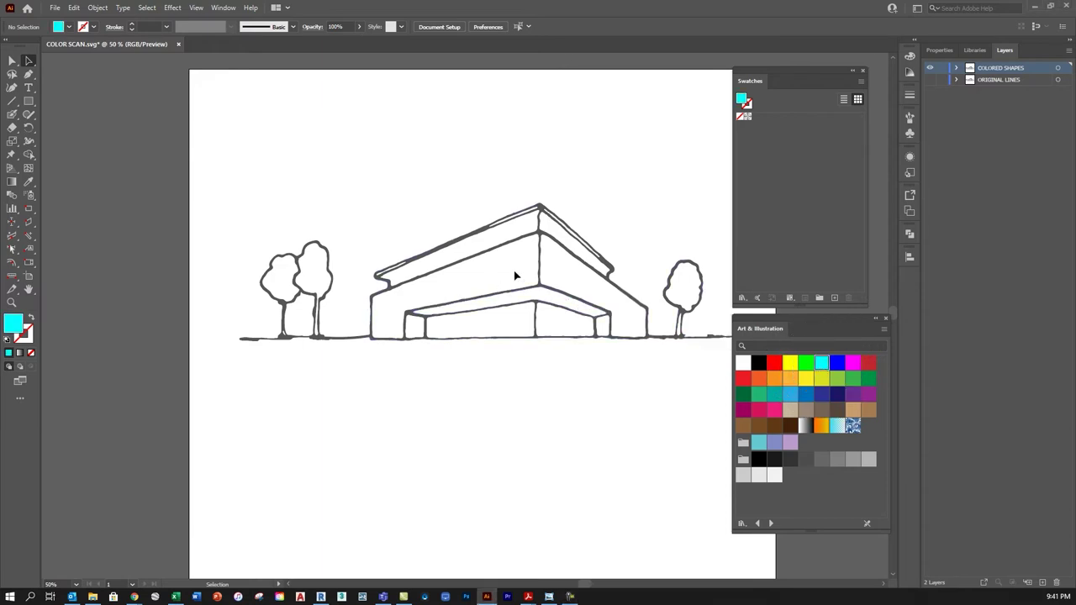
{"action": "key", "text": "k"}
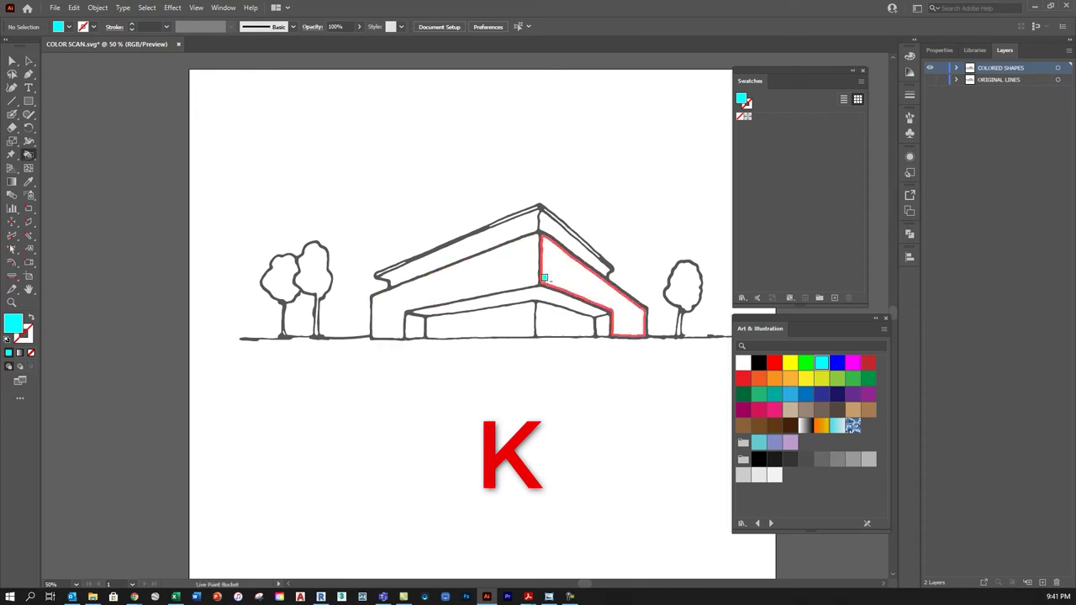
{"action": "left_click", "coordinate": [495, 269]}
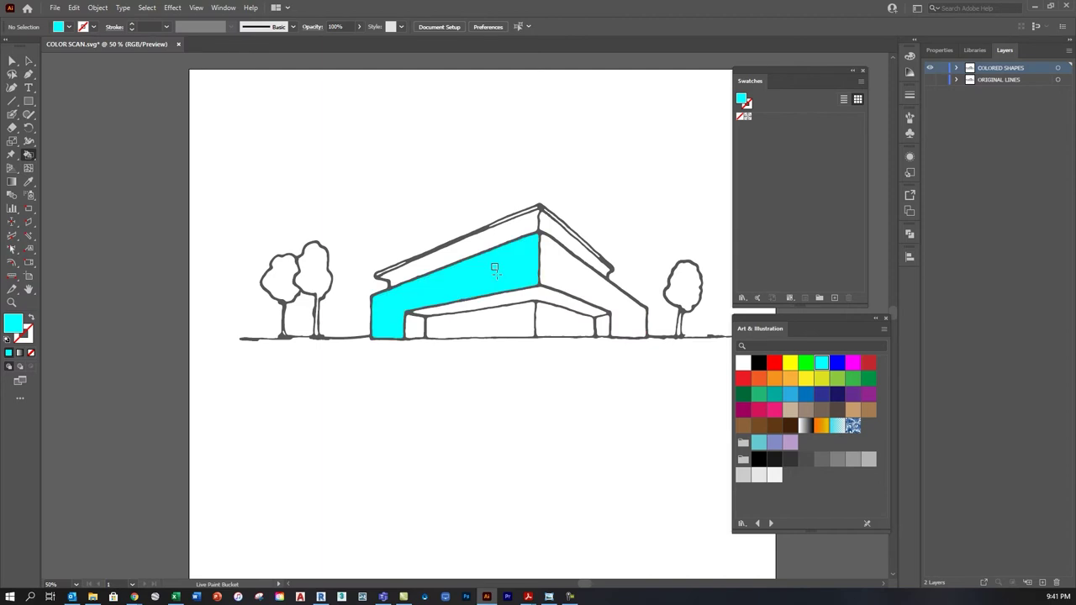
{"action": "left_click", "coordinate": [498, 320]}
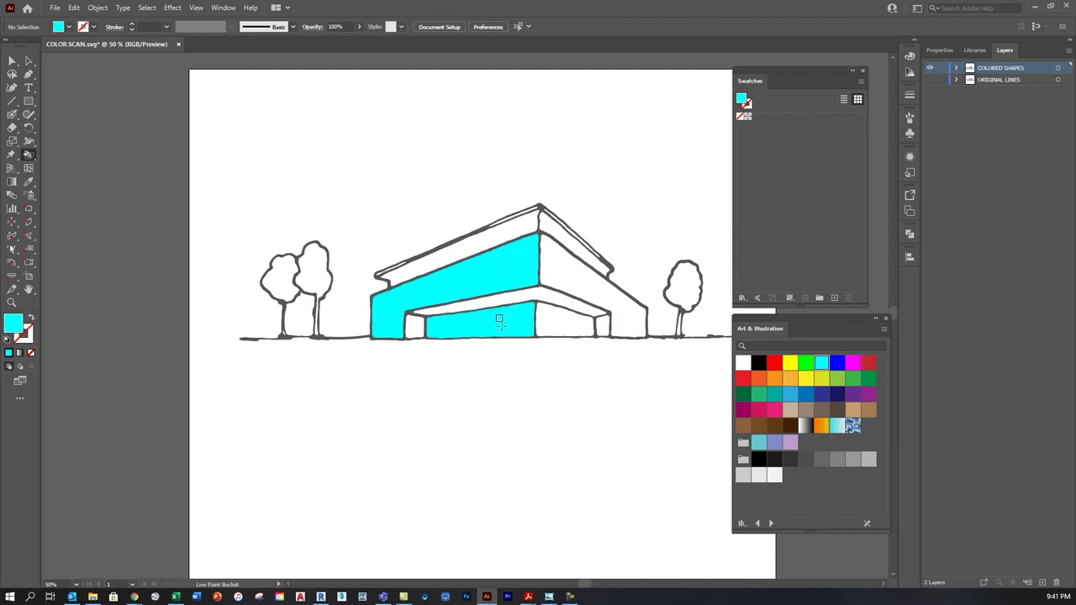
{"action": "left_click", "coordinate": [602, 324]}
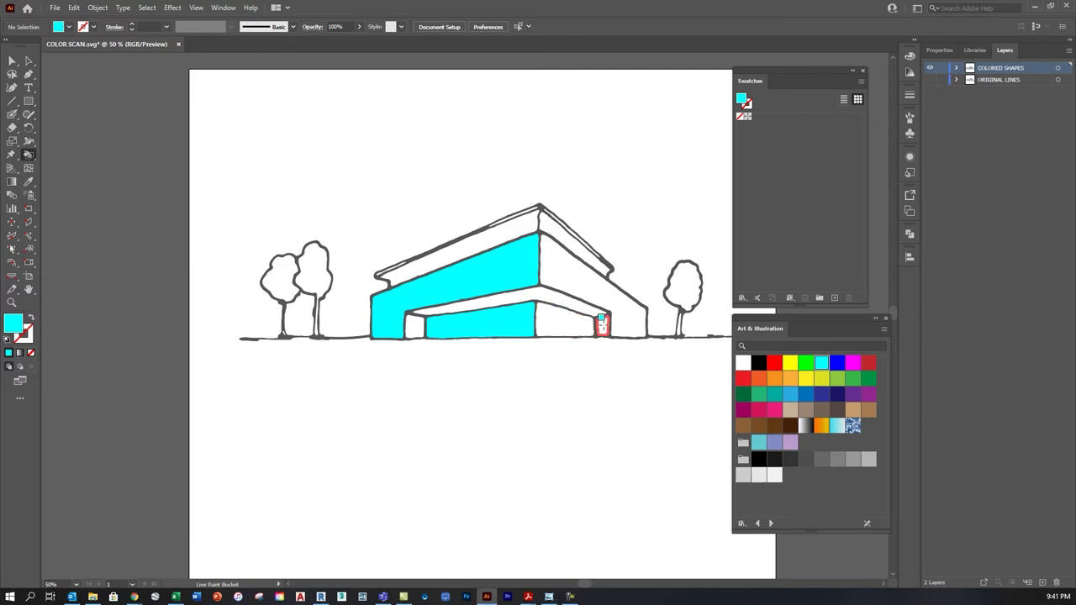
{"action": "left_click", "coordinate": [476, 236]}
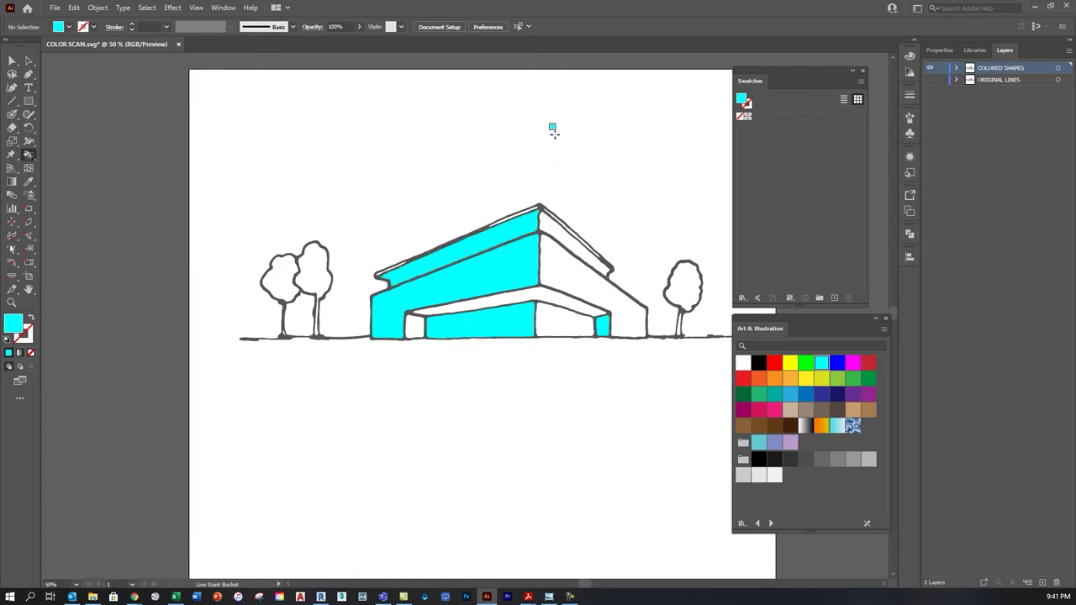
- Live Paint the right wall, right roof band, lower-right face and left entrance return medium blue, and the entrance soffit dark navy
{"action": "left_click", "coordinate": [805, 395]}
{"action": "left_click", "coordinate": [574, 278]}
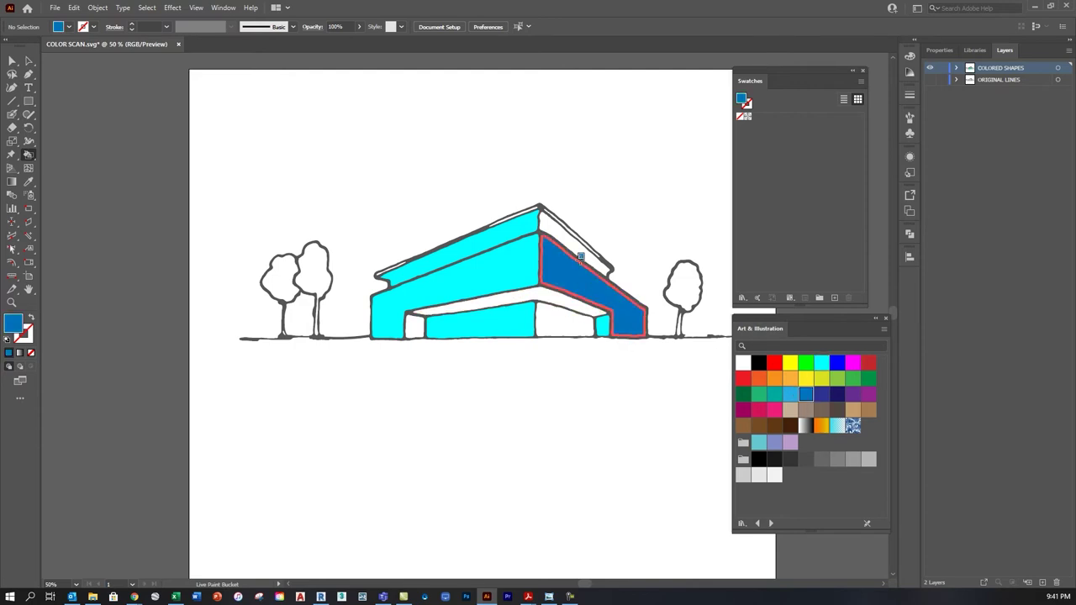
{"action": "left_click", "coordinate": [573, 238]}
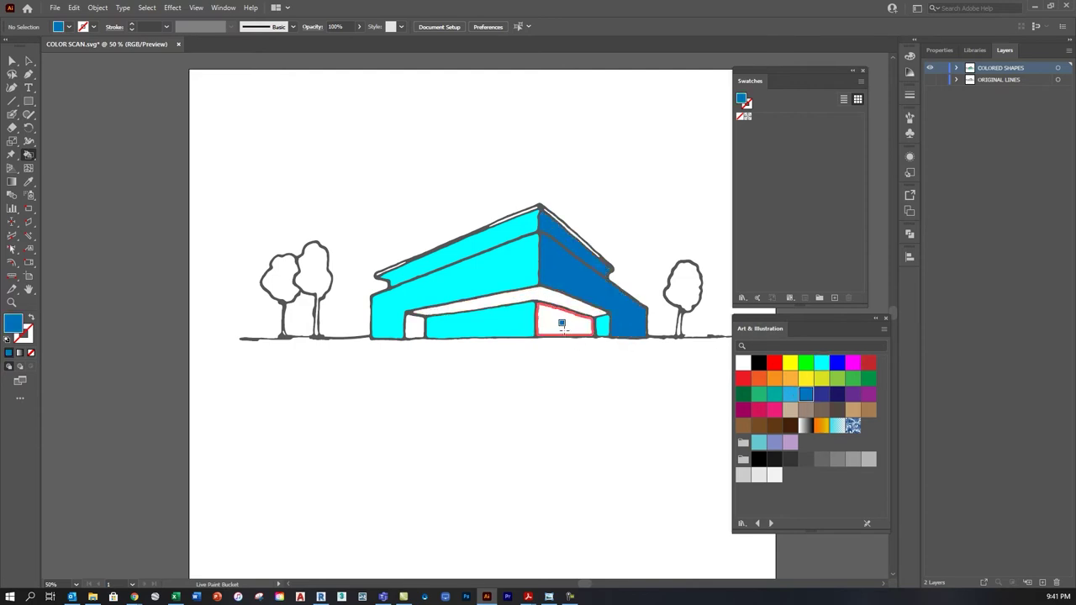
{"action": "left_click", "coordinate": [562, 325]}
{"action": "left_click", "coordinate": [415, 326]}
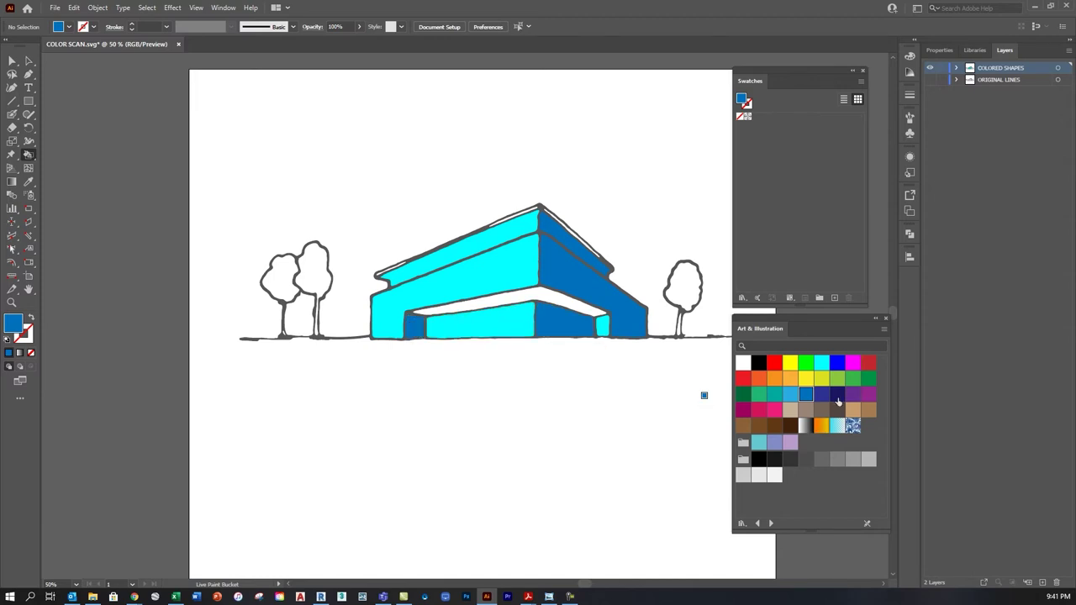
{"action": "left_click", "coordinate": [836, 395]}
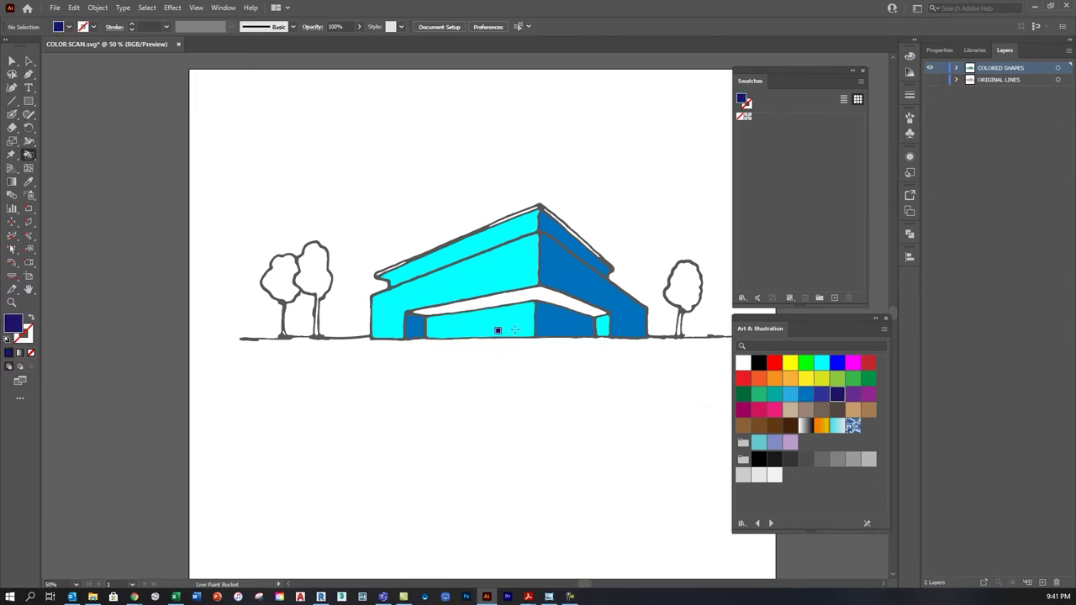
{"action": "left_click", "coordinate": [516, 296]}
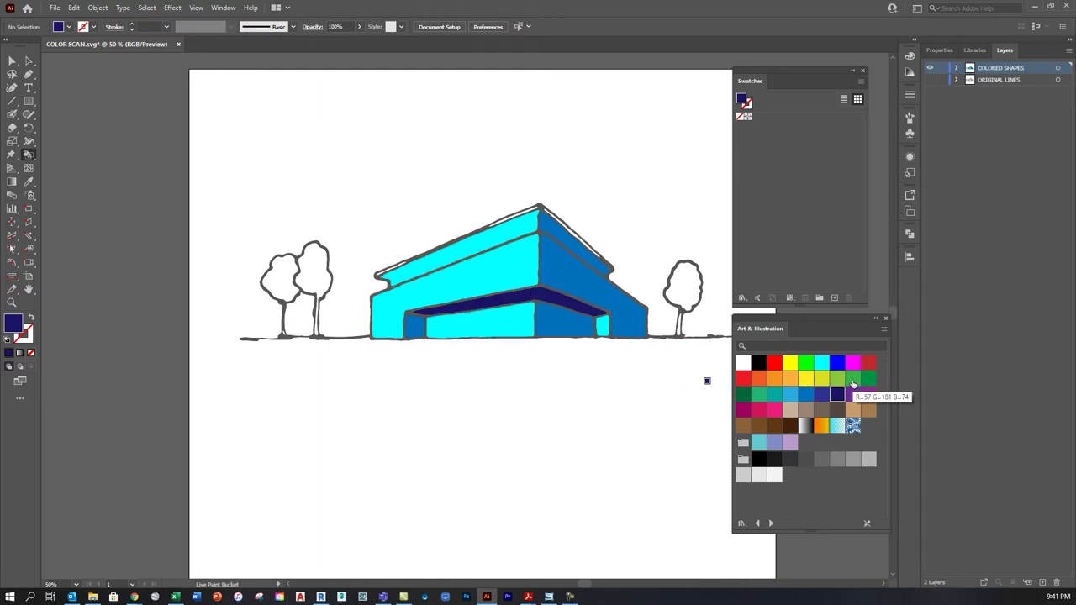
- Live Paint the crowns of all three trees in green (R=57 G=181 B=74)
{"action": "left_click", "coordinate": [852, 380]}
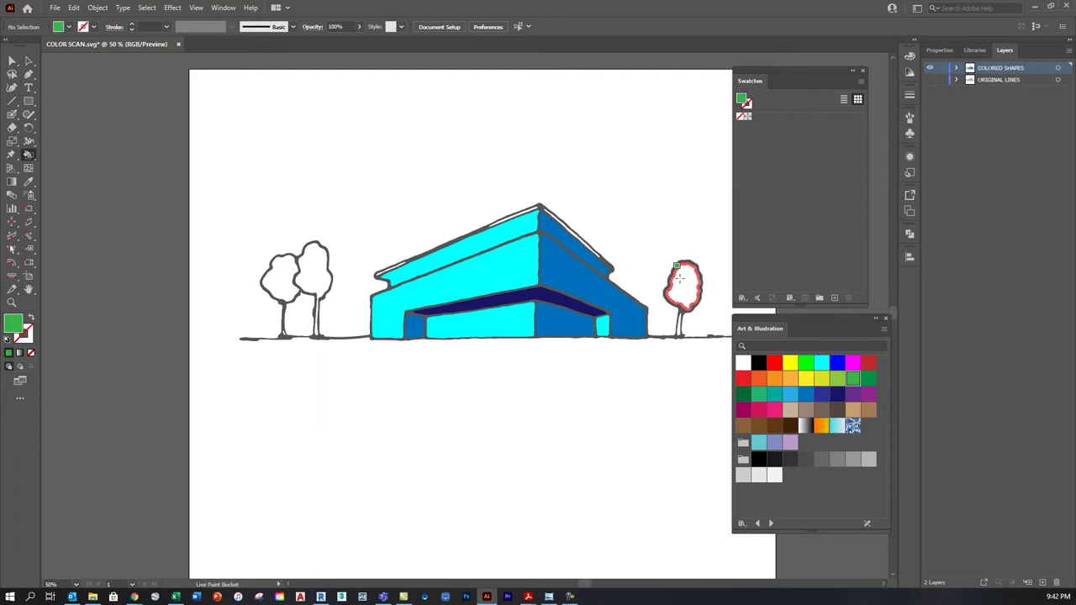
{"action": "left_click", "coordinate": [683, 281]}
{"action": "left_click", "coordinate": [309, 267]}
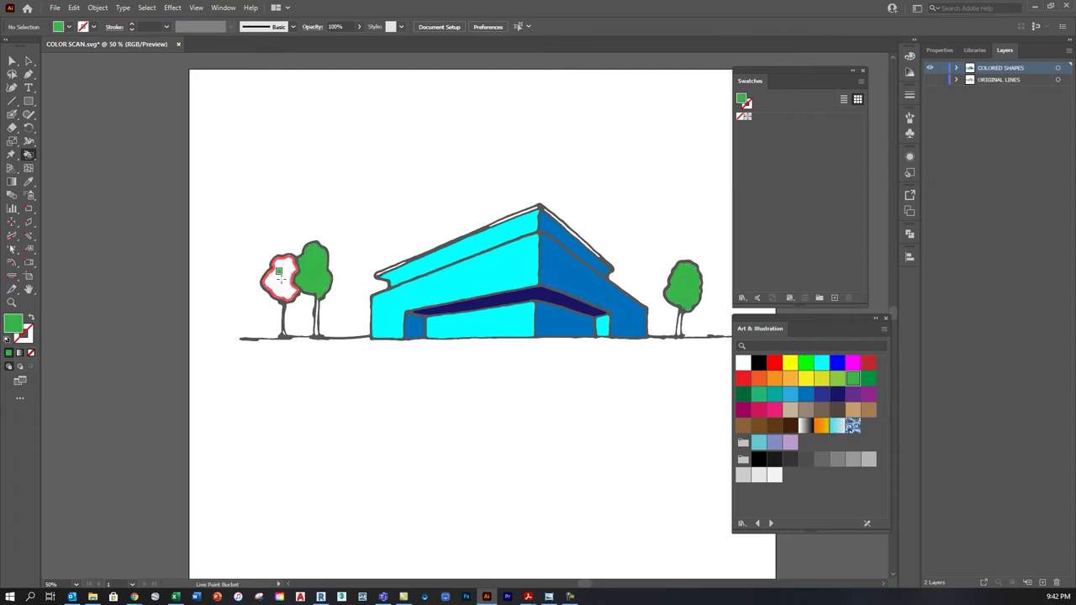
{"action": "left_click", "coordinate": [278, 271]}
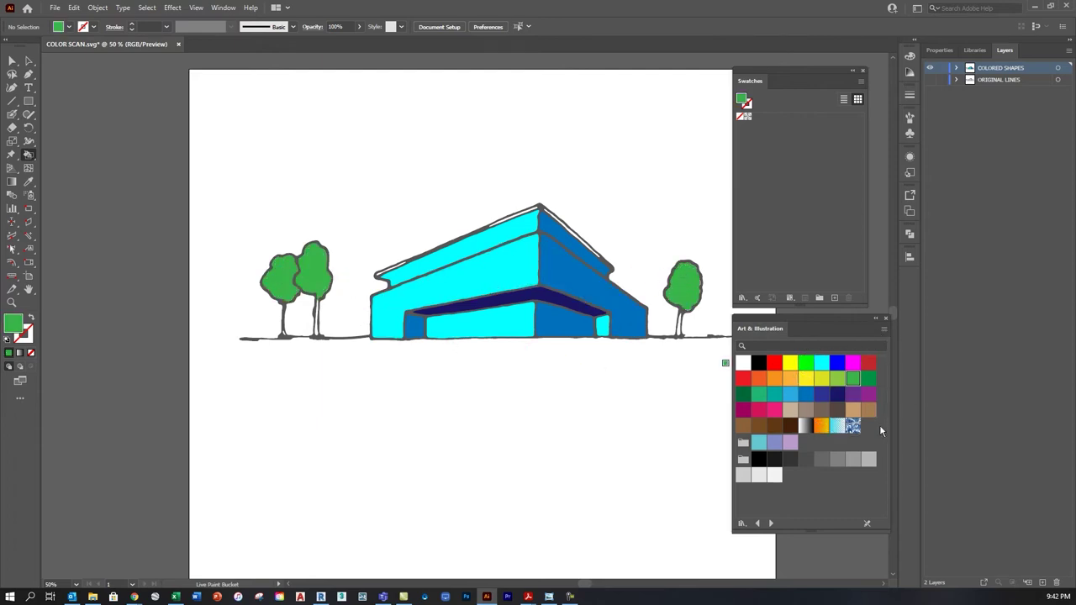
- Live Paint the right tree's trunk, the taller left tree's trunk and the leftmost trunk's base gap in dark brown
{"action": "left_click", "coordinate": [837, 411]}
{"action": "scroll", "coordinate": [685, 336], "scroll_direction": "up", "scroll_amount": 4}
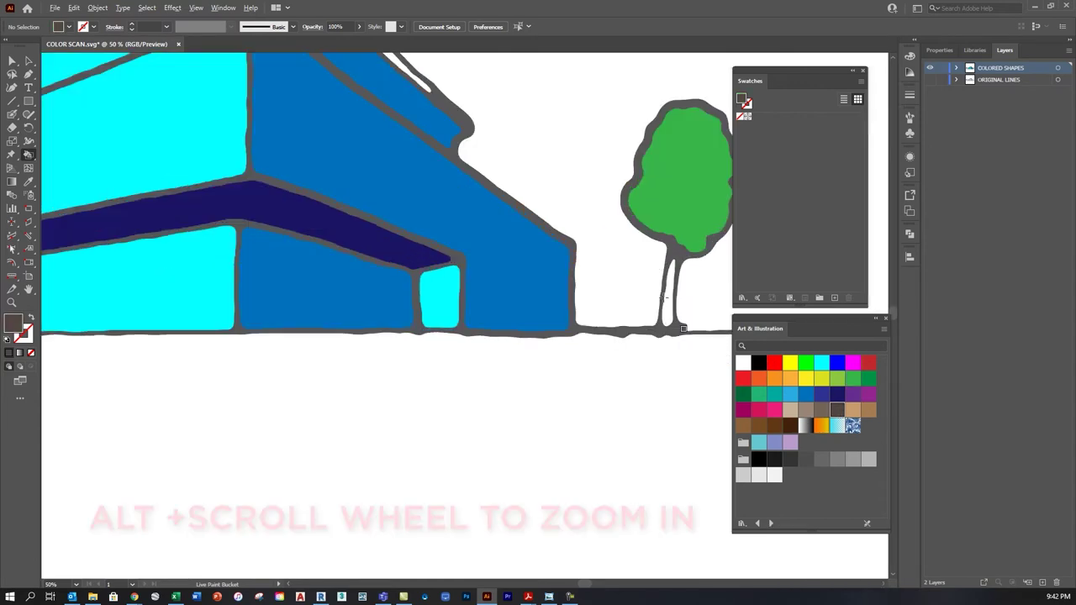
{"action": "left_click", "coordinate": [669, 303]}
{"action": "scroll", "coordinate": [668, 302], "scroll_direction": "down", "scroll_amount": 4}
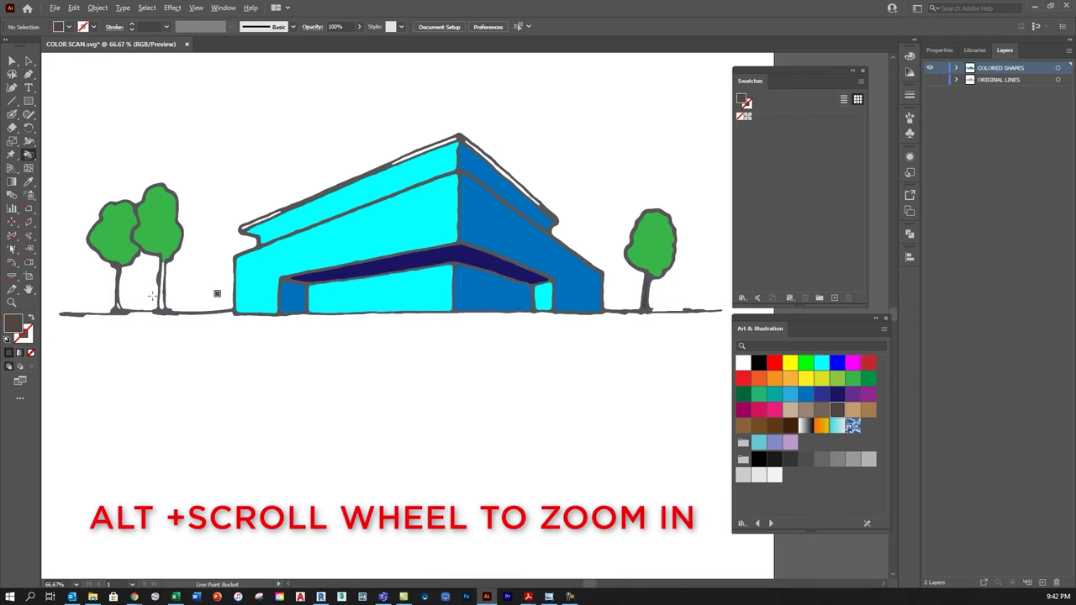
{"action": "scroll", "coordinate": [177, 298], "scroll_direction": "up", "scroll_amount": 5}
{"action": "left_click", "coordinate": [268, 336]}
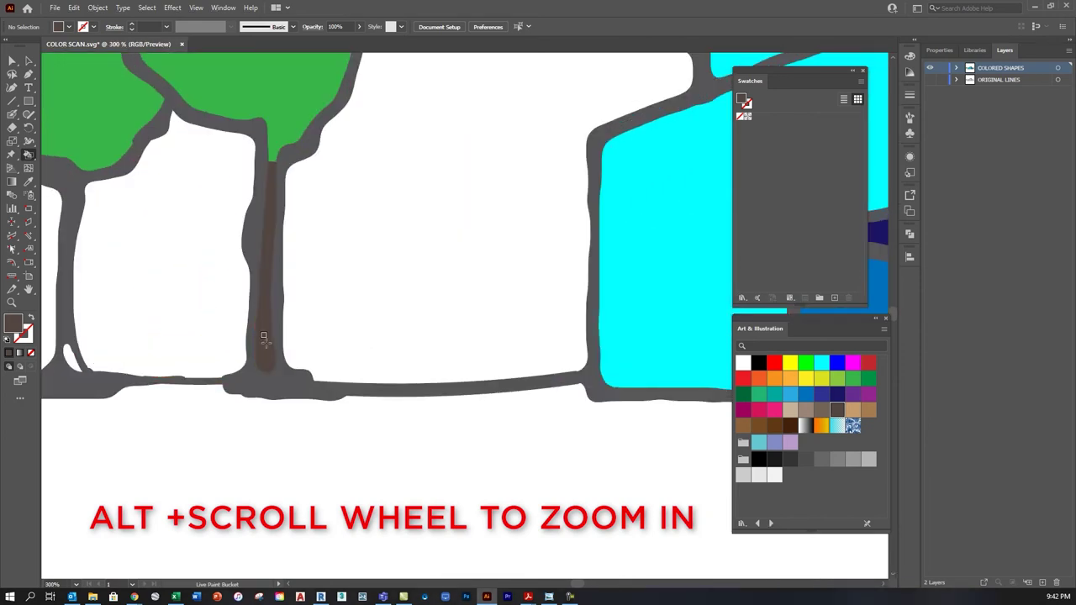
{"action": "left_click", "coordinate": [67, 357]}
{"action": "scroll", "coordinate": [361, 353], "scroll_direction": "down", "scroll_amount": 4}
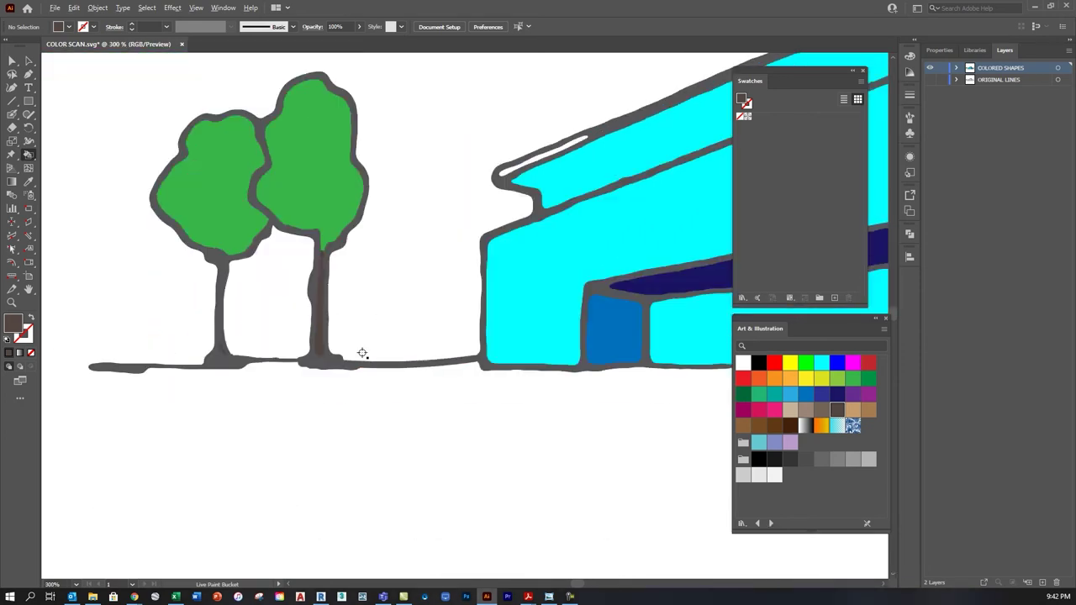
{"action": "scroll", "coordinate": [586, 335], "scroll_direction": "down", "scroll_amount": 3}
{"action": "scroll", "coordinate": [580, 323], "scroll_direction": "up", "scroll_amount": 3}
{"action": "scroll", "coordinate": [575, 311], "scroll_direction": "down", "scroll_amount": 3}
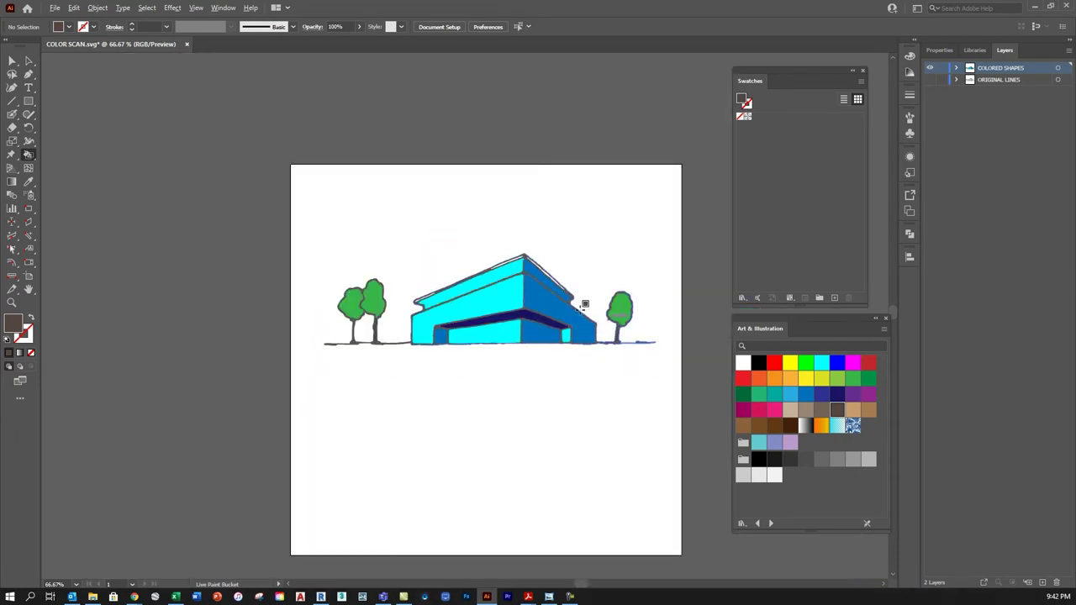
{"action": "scroll", "coordinate": [570, 299], "scroll_direction": "up", "scroll_amount": 2}
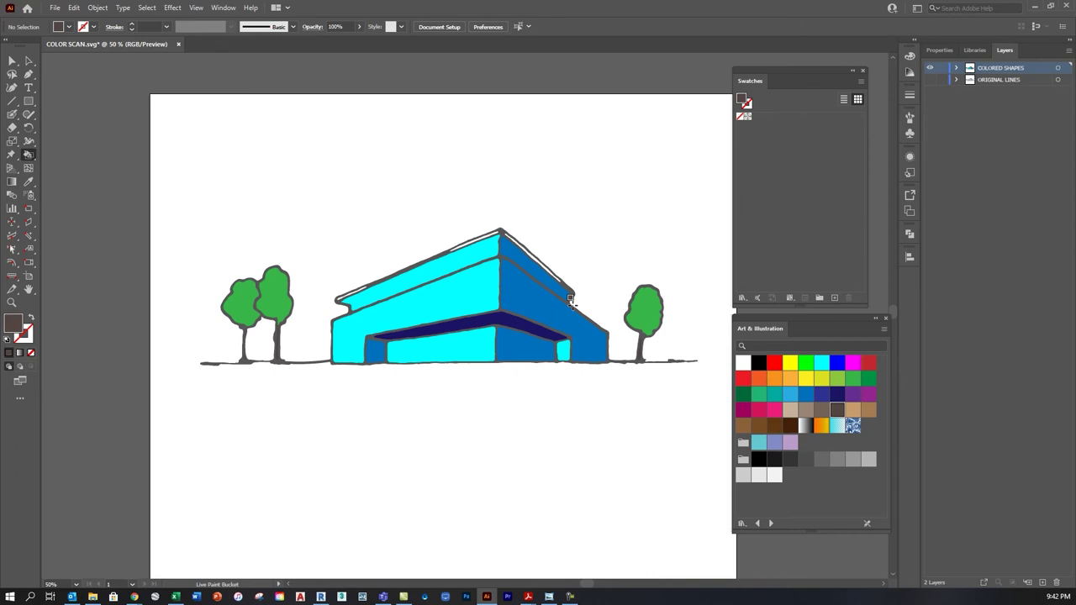
- Expand the painted Live Paint group with Object, Fill and Stroke included
{"action": "left_click", "coordinate": [28, 61]}
{"action": "left_click", "coordinate": [532, 307]}
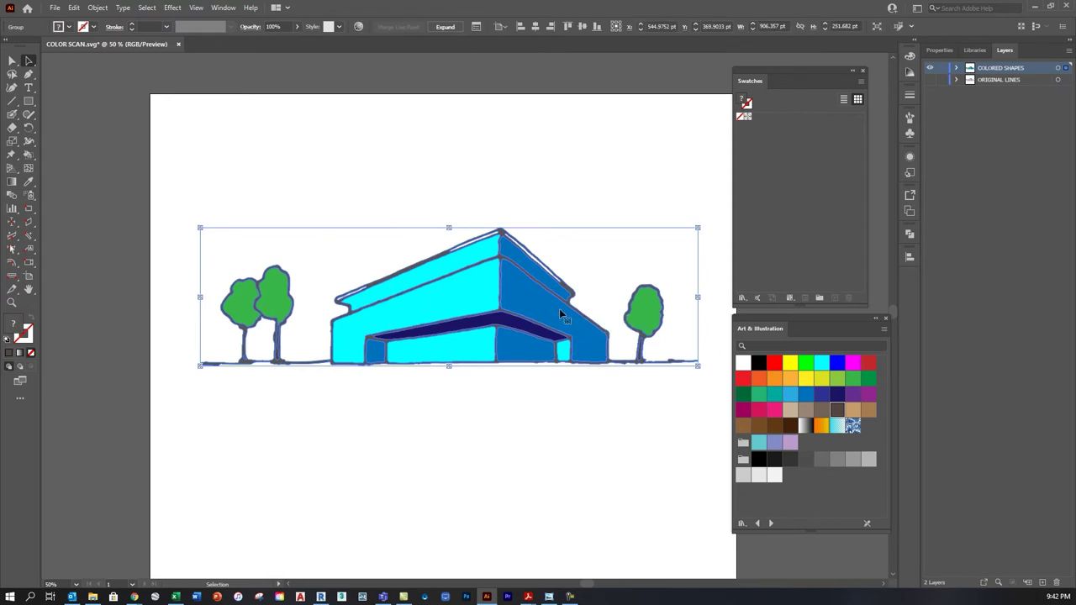
{"action": "left_click", "coordinate": [98, 8]}
{"action": "left_click", "coordinate": [121, 141]}
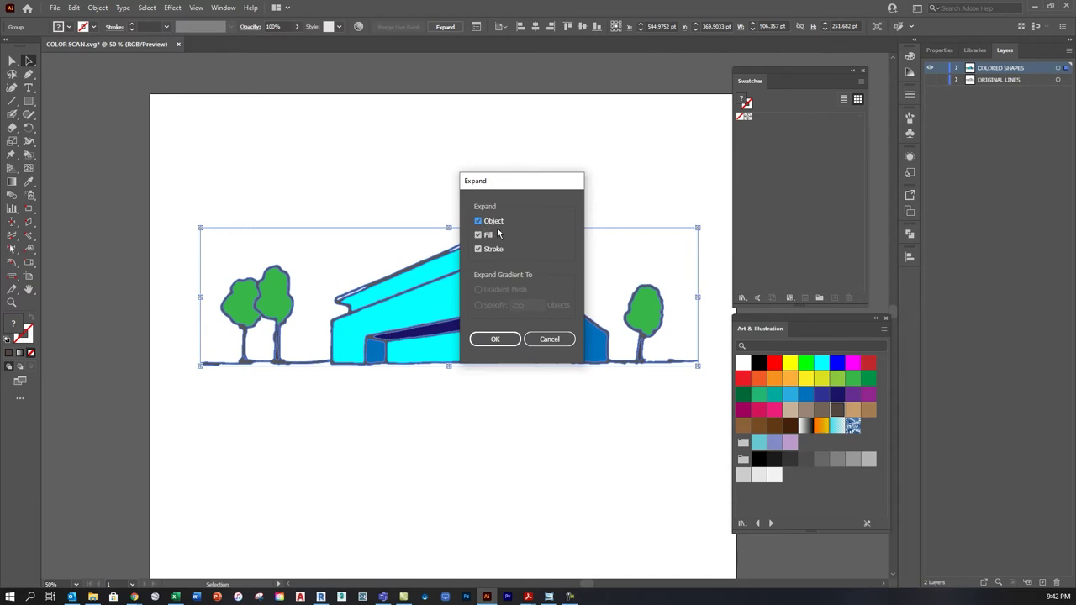
{"action": "left_click", "coordinate": [495, 338]}
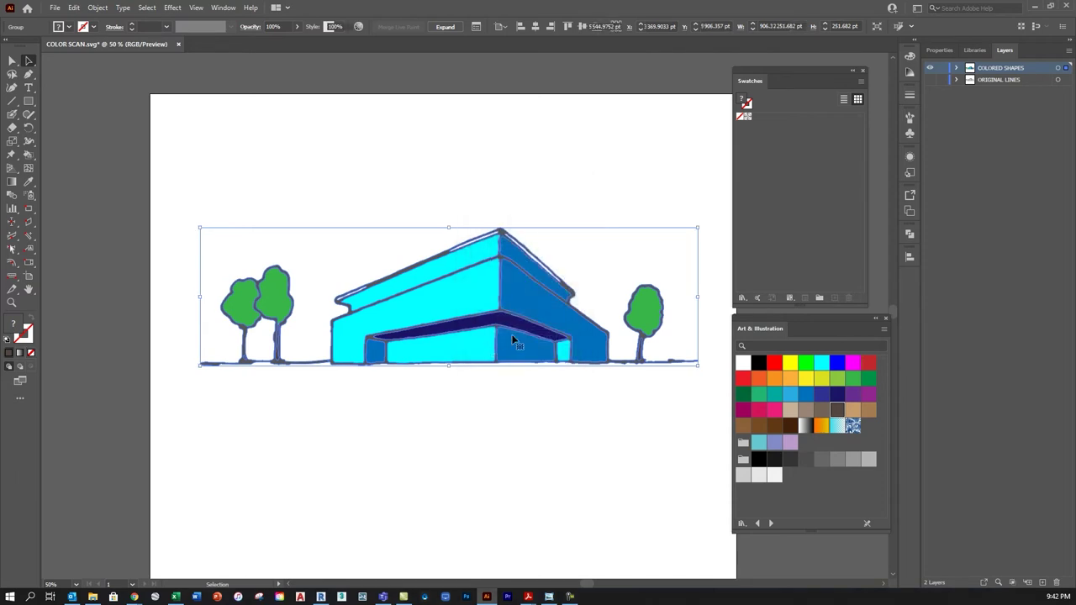
- Ungroup the expanded building and tree artwork
{"action": "left_click", "coordinate": [500, 292]}
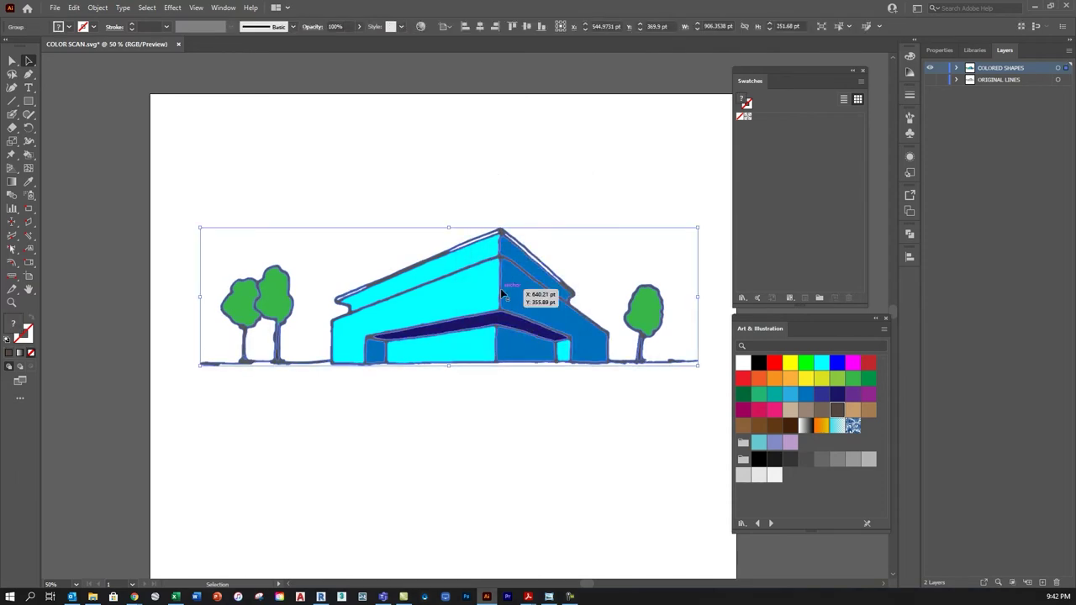
{"action": "left_click", "coordinate": [97, 8]}
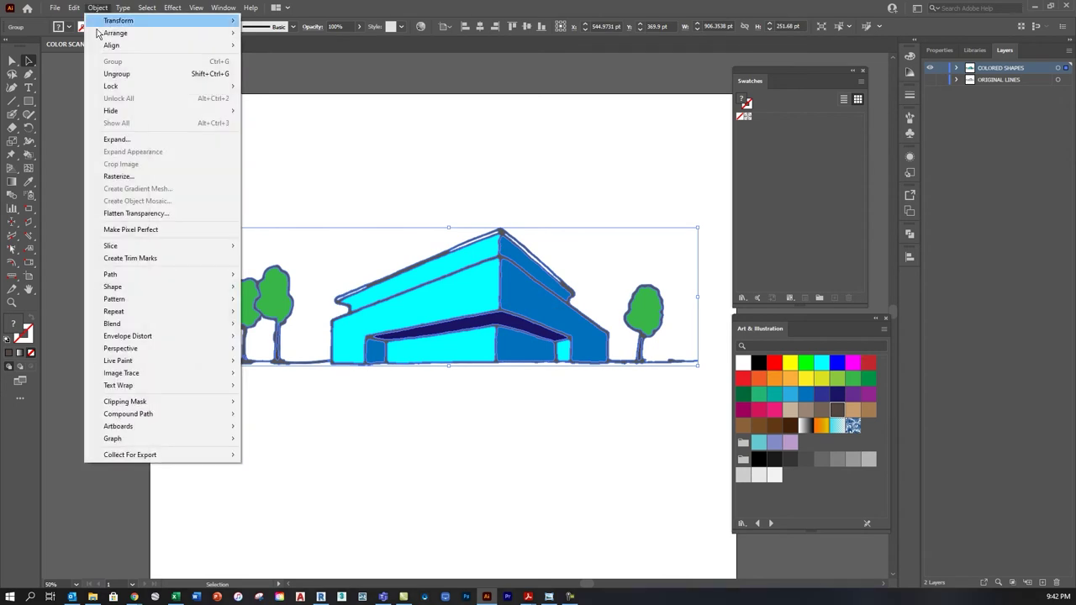
{"action": "left_click", "coordinate": [113, 74]}
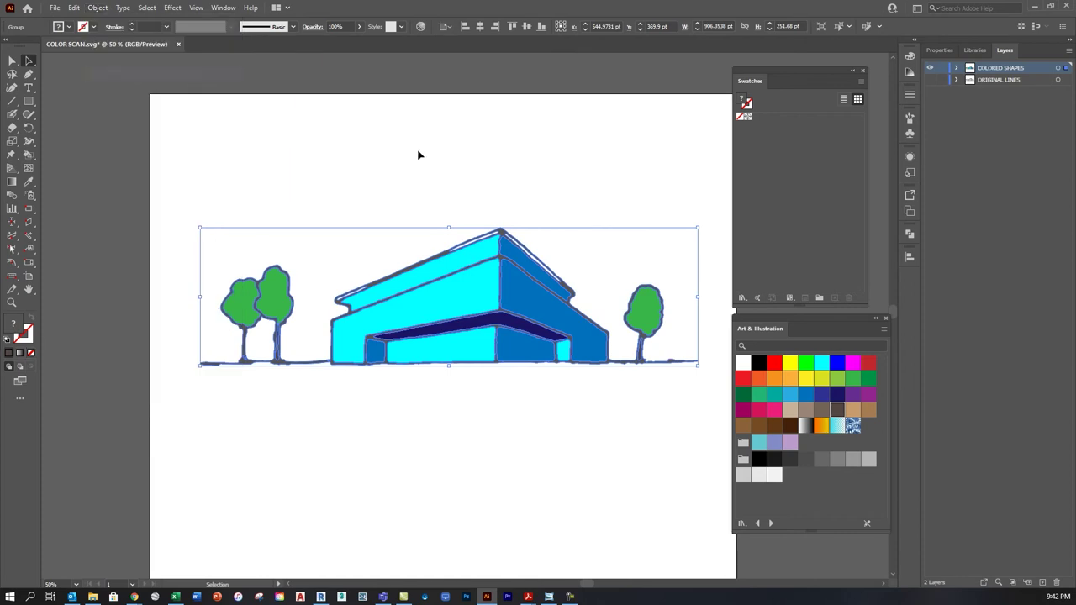
- Ungroup the nested building and tree artwork again and select the large blue right wall as a separate shape
{"action": "left_click", "coordinate": [496, 378]}
{"action": "left_click", "coordinate": [521, 315]}
{"action": "left_click", "coordinate": [99, 7]}
{"action": "left_click", "coordinate": [117, 74]}
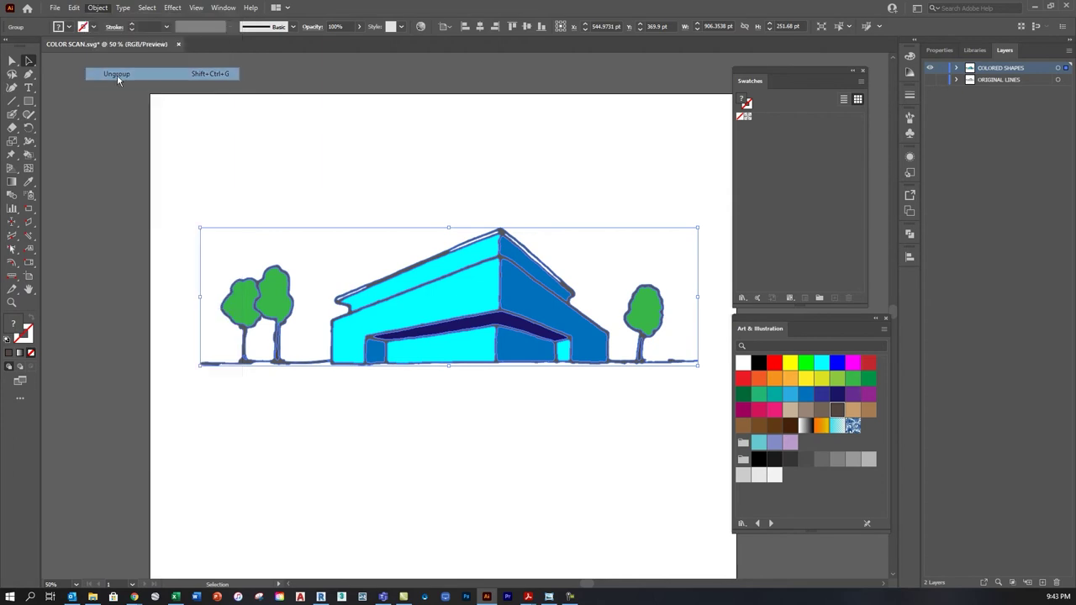
{"action": "left_click", "coordinate": [538, 208]}
{"action": "left_click", "coordinate": [522, 291]}
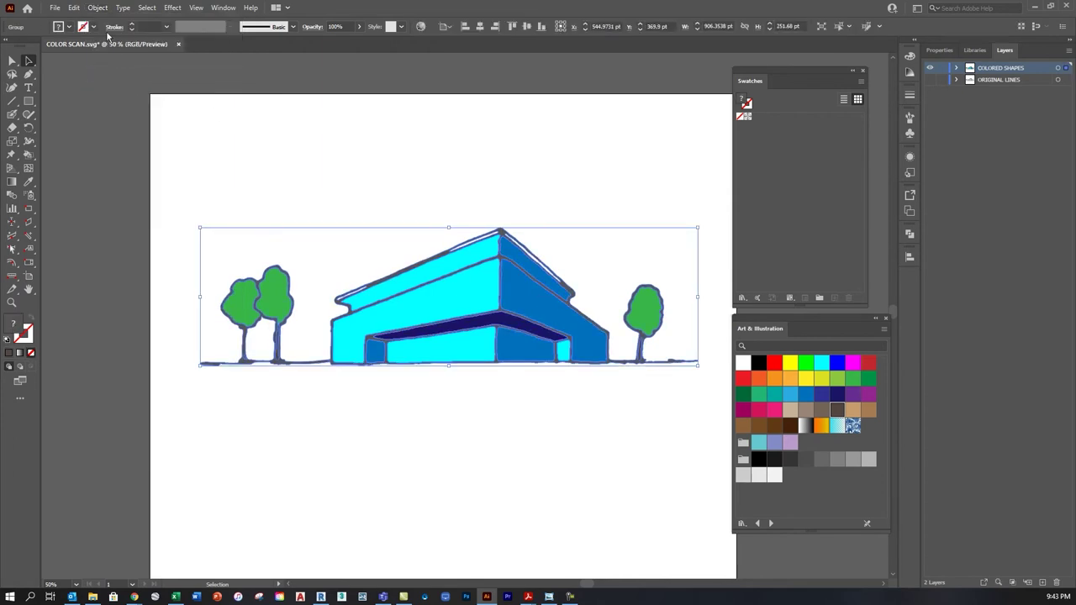
{"action": "left_click", "coordinate": [98, 7]}
{"action": "left_click", "coordinate": [117, 74]}
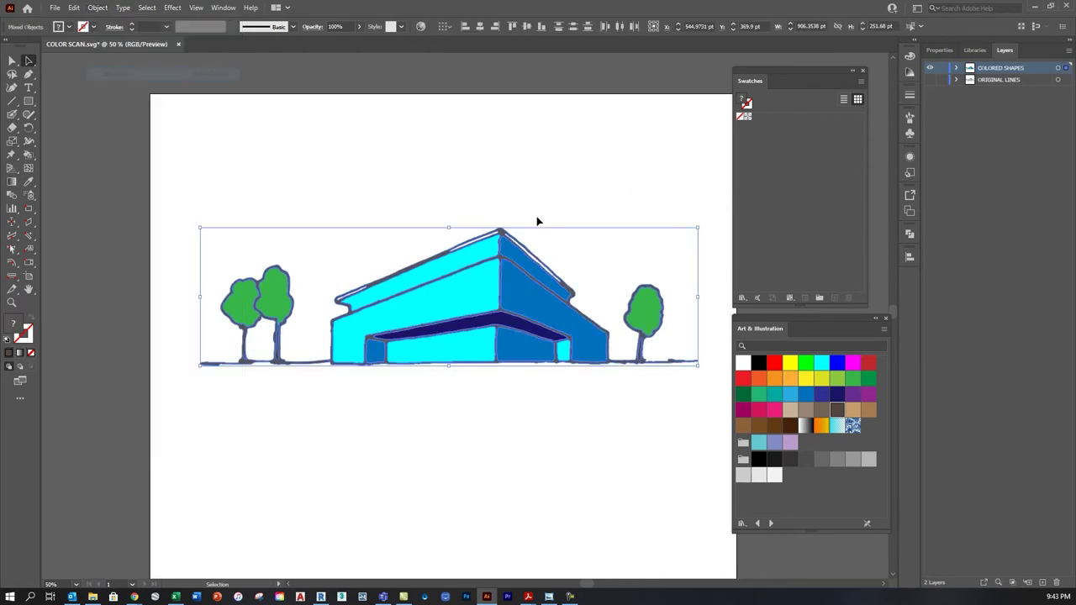
{"action": "left_click", "coordinate": [530, 272]}
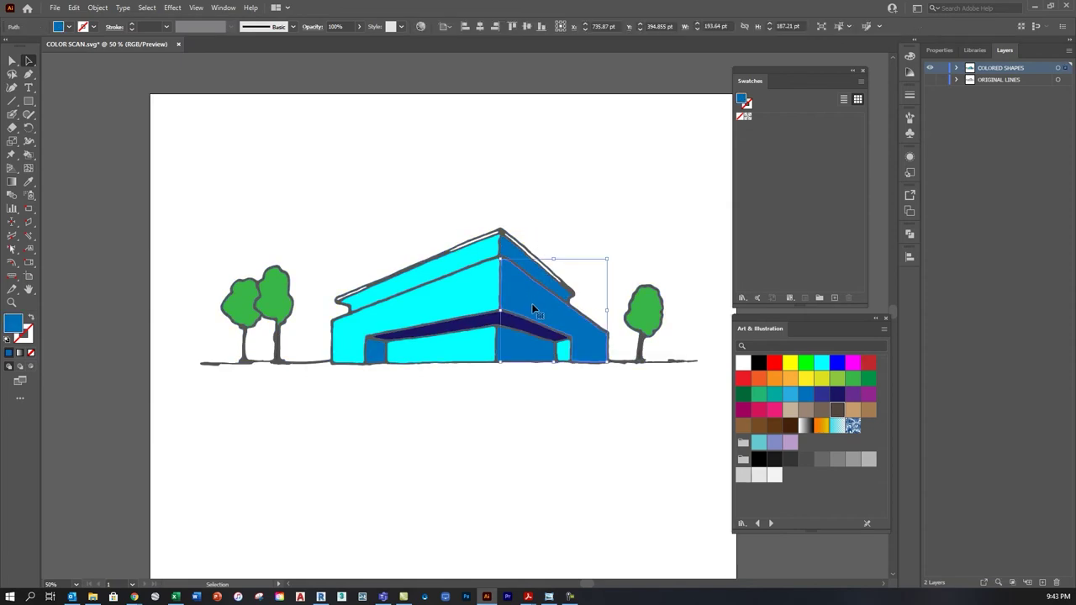
{"action": "mouse_move", "coordinate": [535, 315]}
{"action": "left_mouse_down"}
{"action": "mouse_move", "coordinate": [546, 332]}
{"action": "mouse_move", "coordinate": [542, 320]}
{"action": "left_mouse_up"}
- Fill the large left wall below the roof band with teal and adjust the fill color to pale cyan A9EDED
{"action": "left_click", "coordinate": [418, 306]}
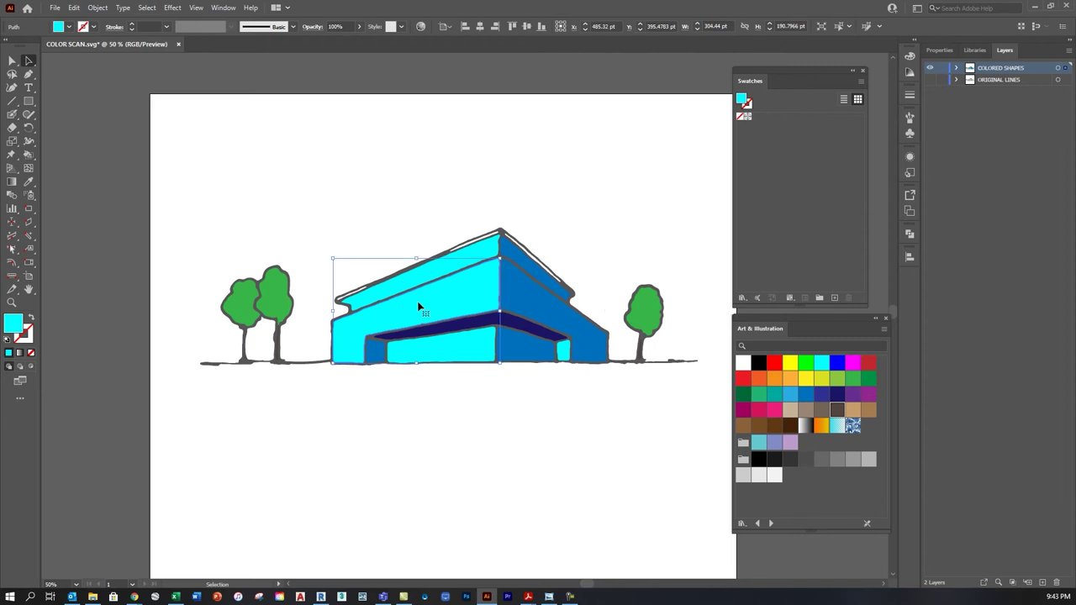
{"action": "left_click", "coordinate": [773, 395]}
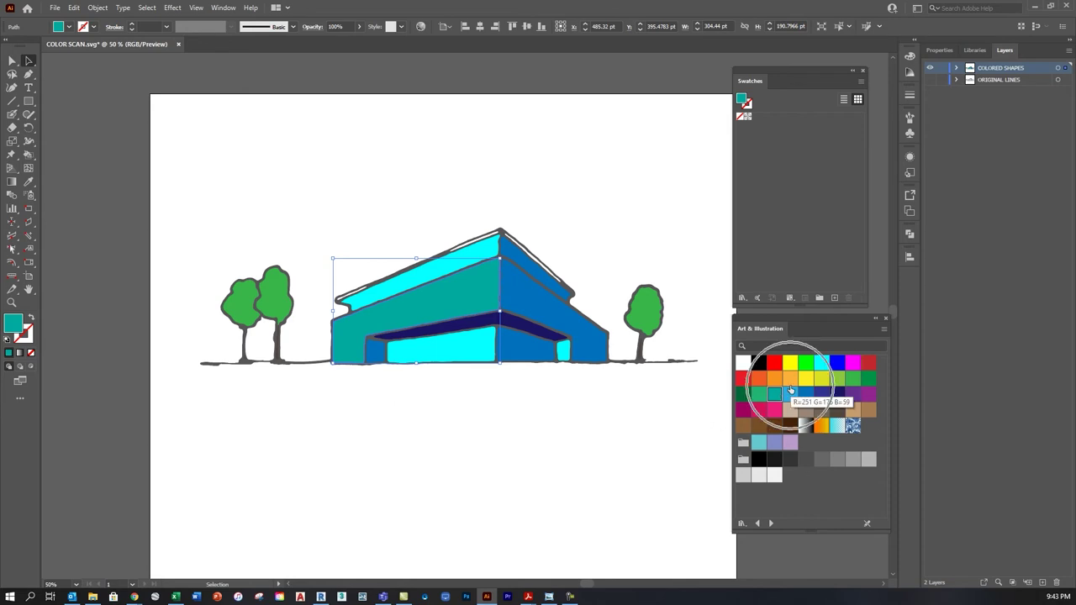
{"action": "double_click", "coordinate": [13, 327]}
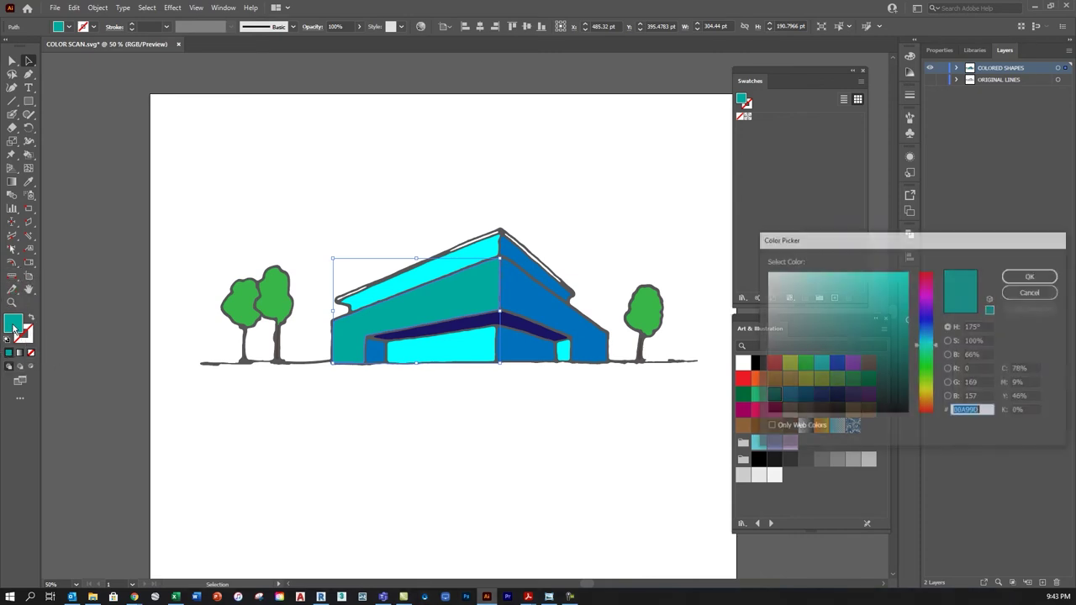
{"action": "left_click_drag", "start_coordinate": [872, 244], "coordinate": [735, 77]}
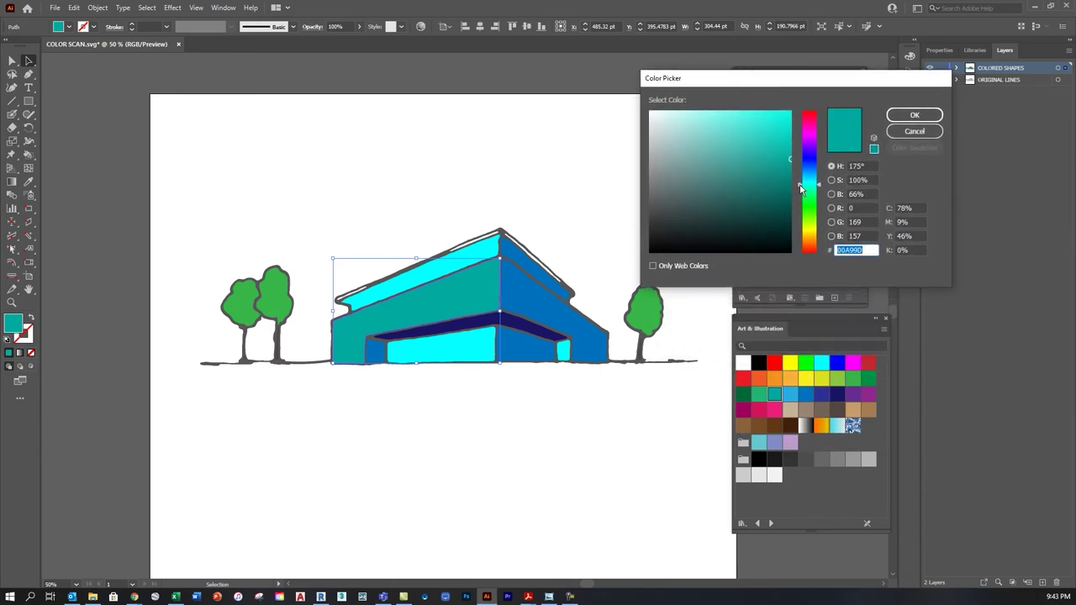
{"action": "left_click_drag", "start_coordinate": [800, 190], "coordinate": [821, 182]}
{"action": "left_click_drag", "start_coordinate": [713, 136], "coordinate": [690, 120]}
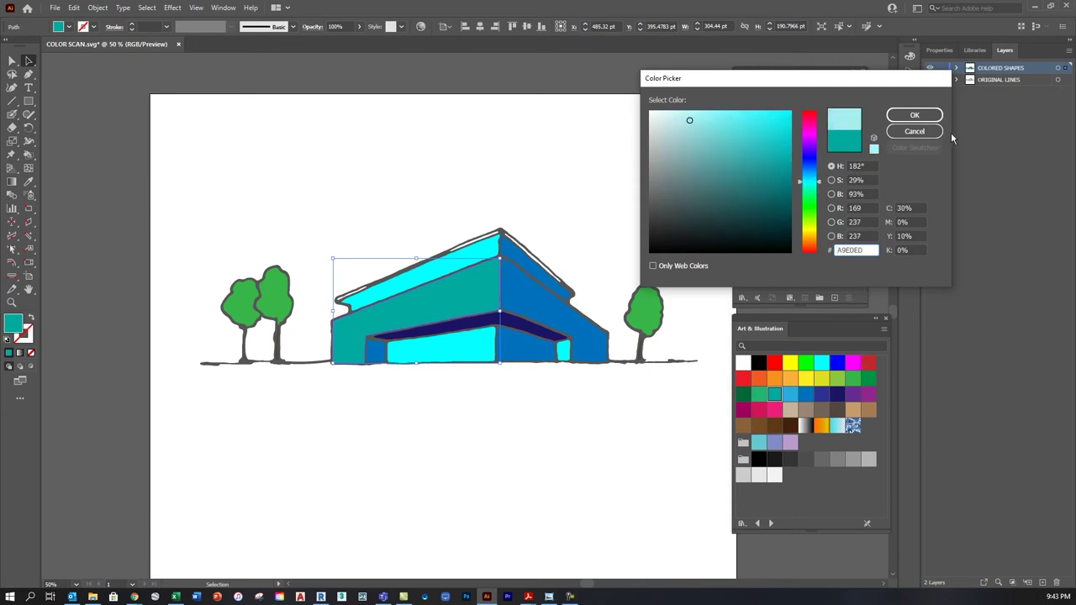
{"action": "left_click", "coordinate": [914, 114]}
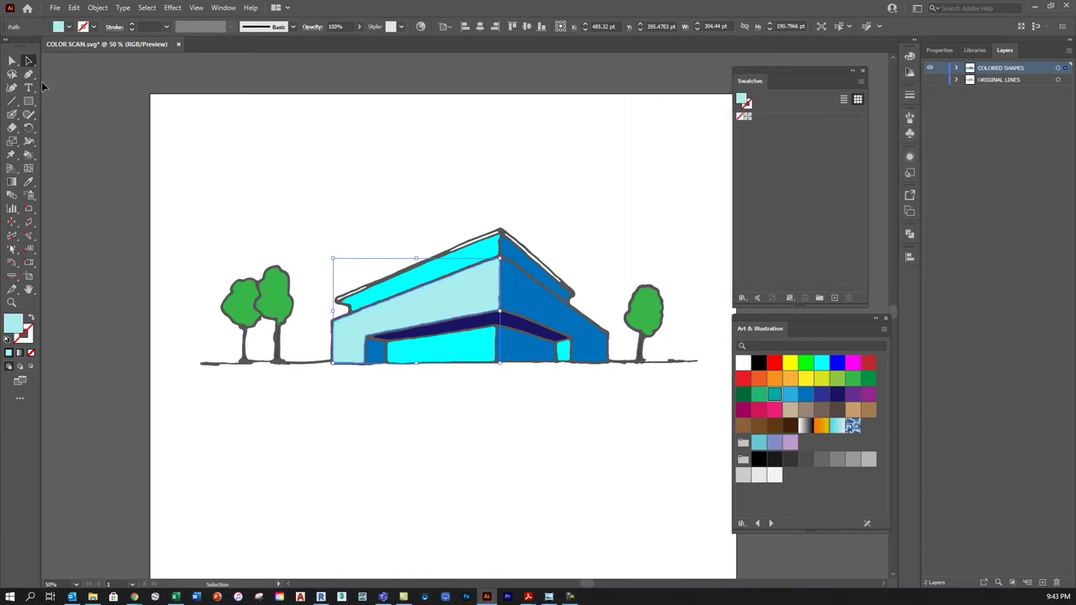
{"action": "left_click", "coordinate": [351, 154]}
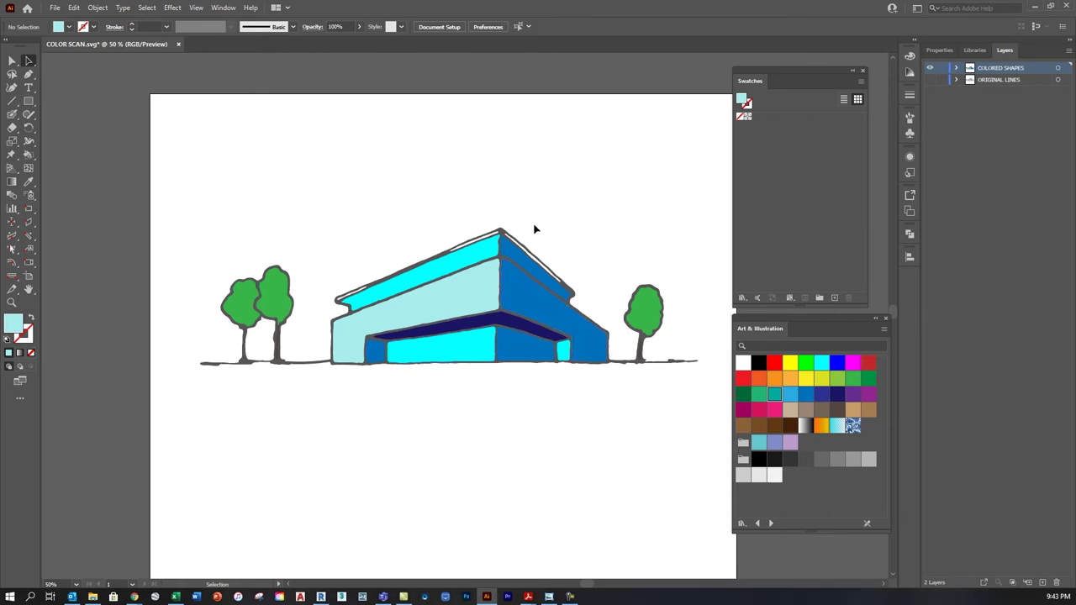
- Open the Basic Graphics_Lines pattern swatch library alongside the Art & Illustration swatches
{"action": "left_click", "coordinate": [222, 8]}
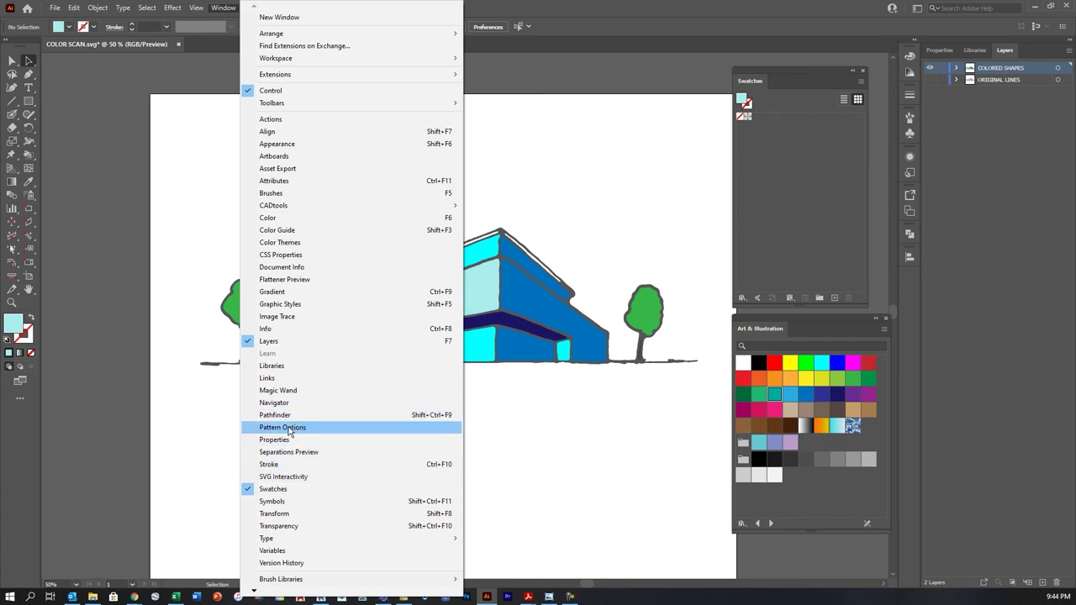
{"action": "key", "text": "Escape"}
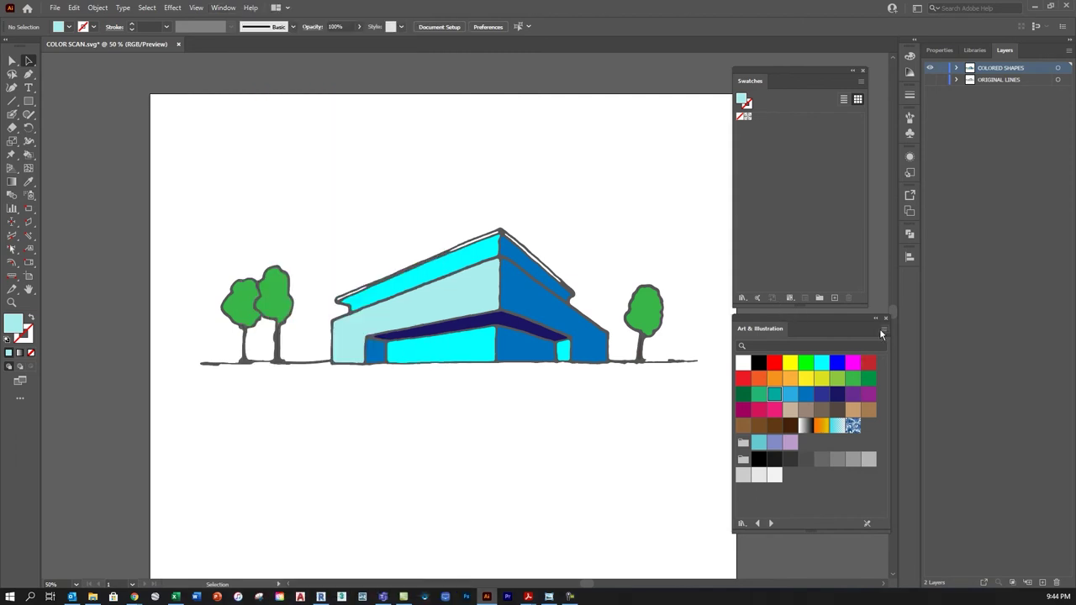
{"action": "left_click", "coordinate": [860, 81]}
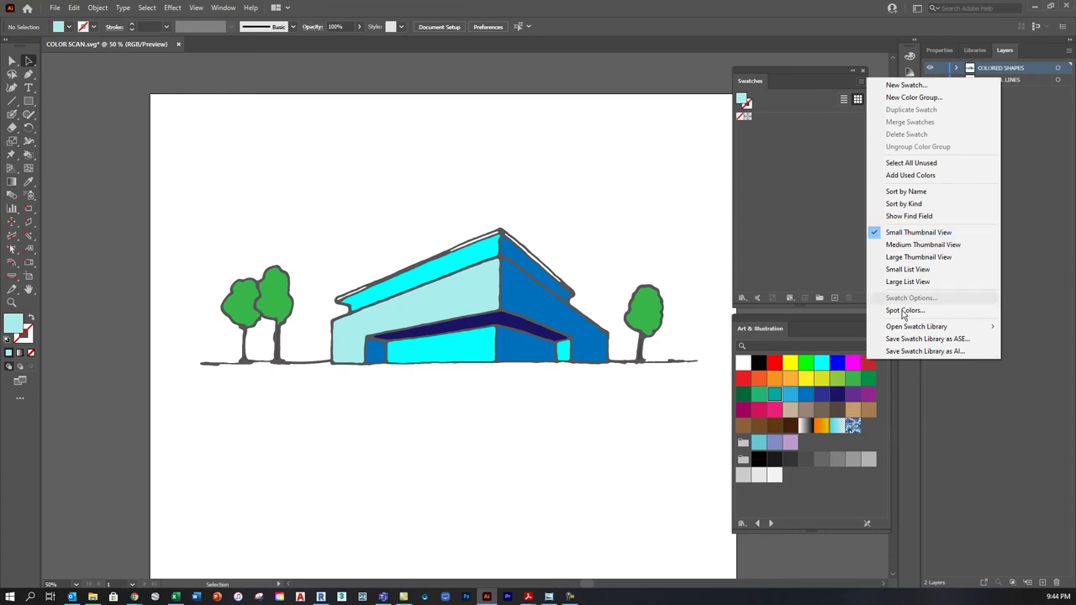
{"action": "mouse_move", "coordinate": [909, 328]}
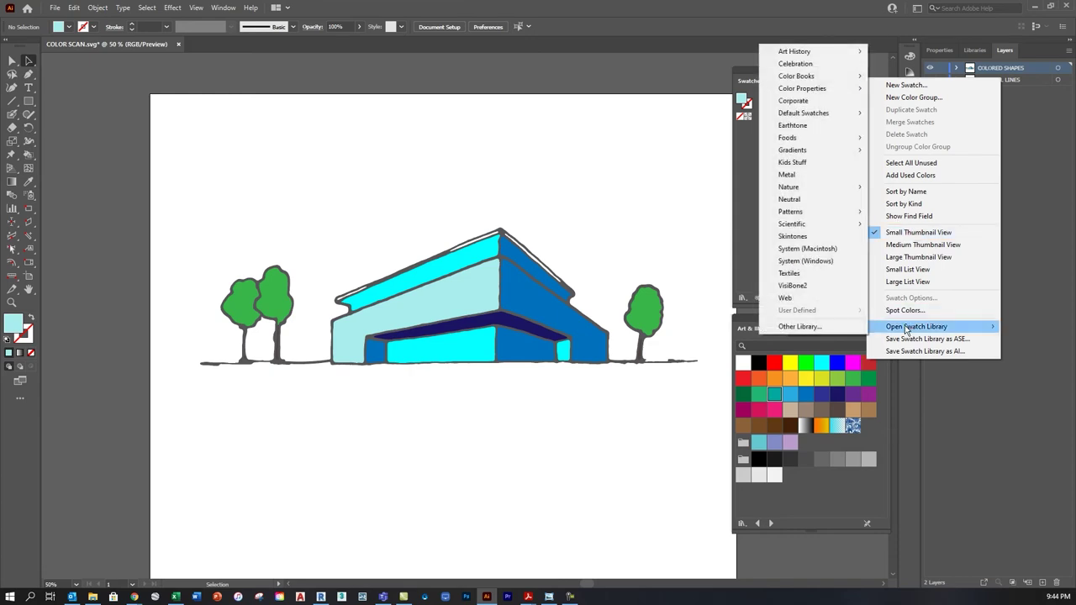
{"action": "mouse_move", "coordinate": [855, 214]}
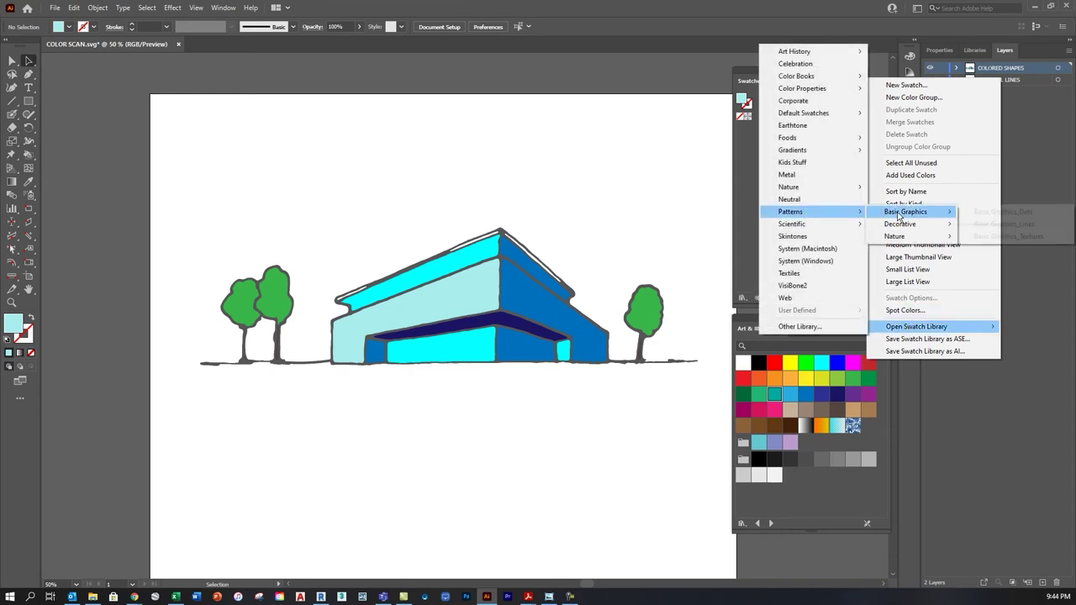
{"action": "mouse_move", "coordinate": [904, 215]}
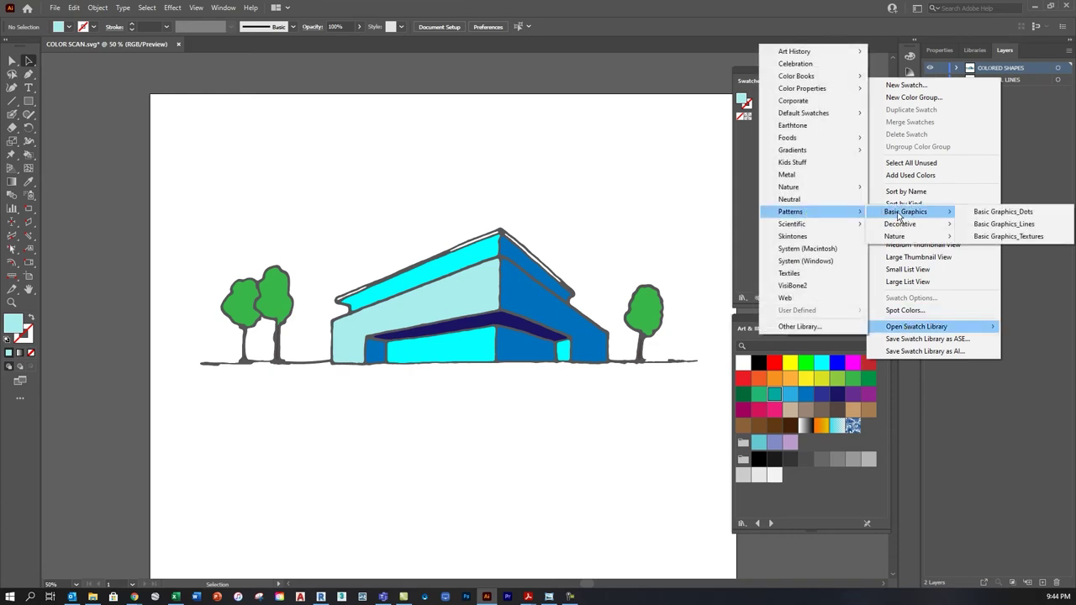
{"action": "left_click", "coordinate": [997, 224]}
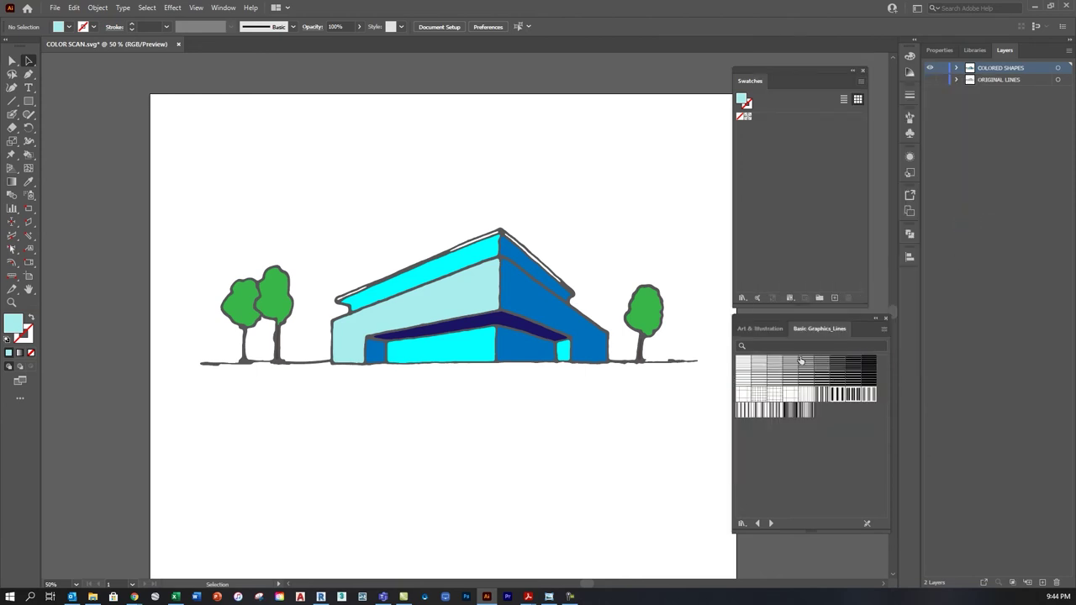
{"action": "left_click", "coordinate": [760, 330]}
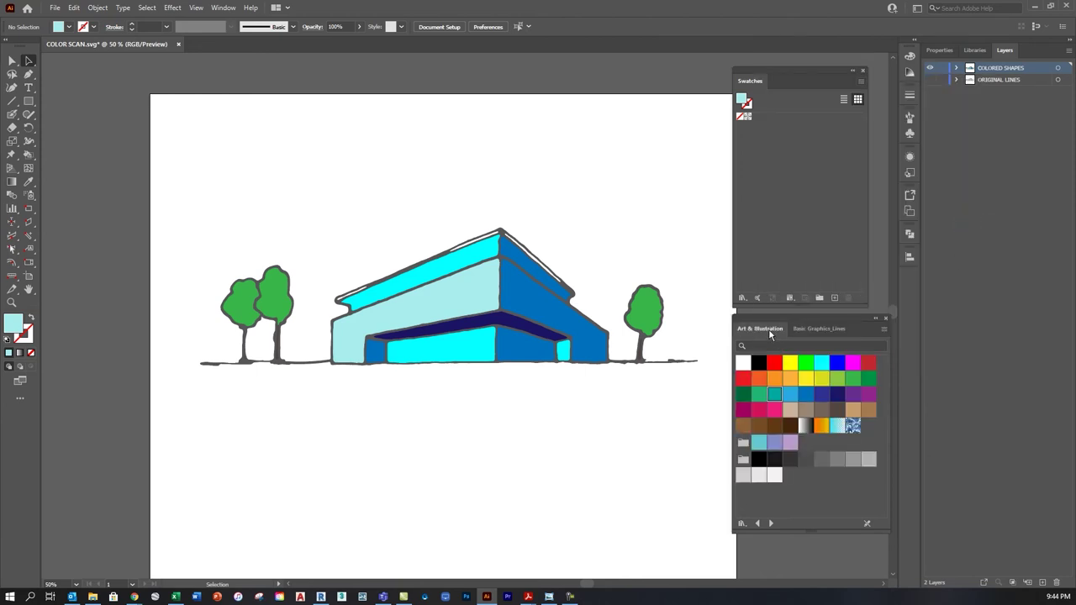
{"action": "left_click", "coordinate": [820, 329]}
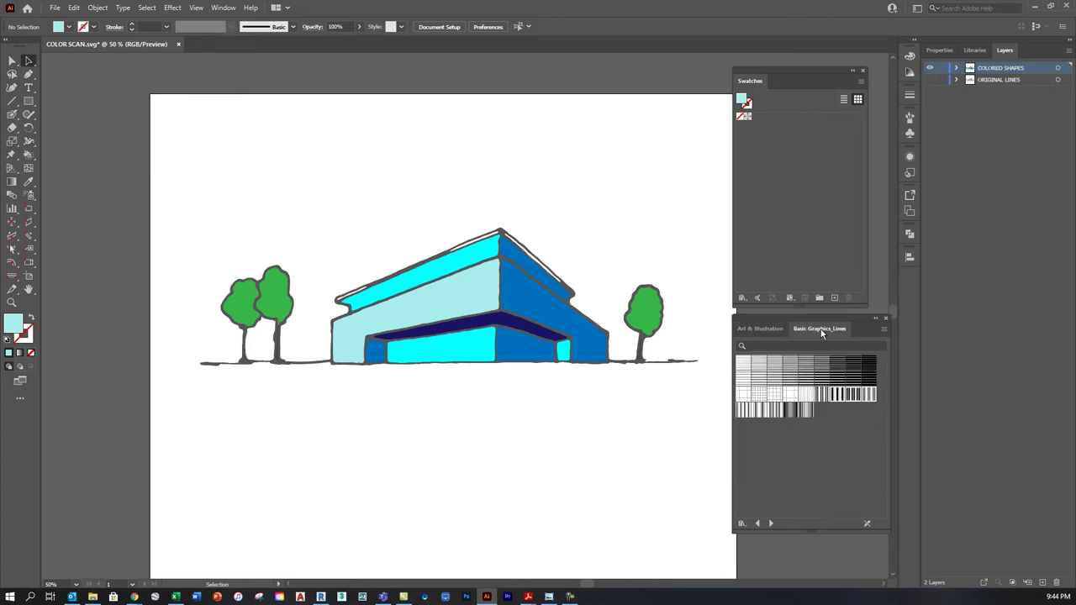
- Try line patterns as the large left wall's fill, including the horizontal 10 lpi 50% and a dense vertical line pattern
{"action": "left_click", "coordinate": [479, 294]}
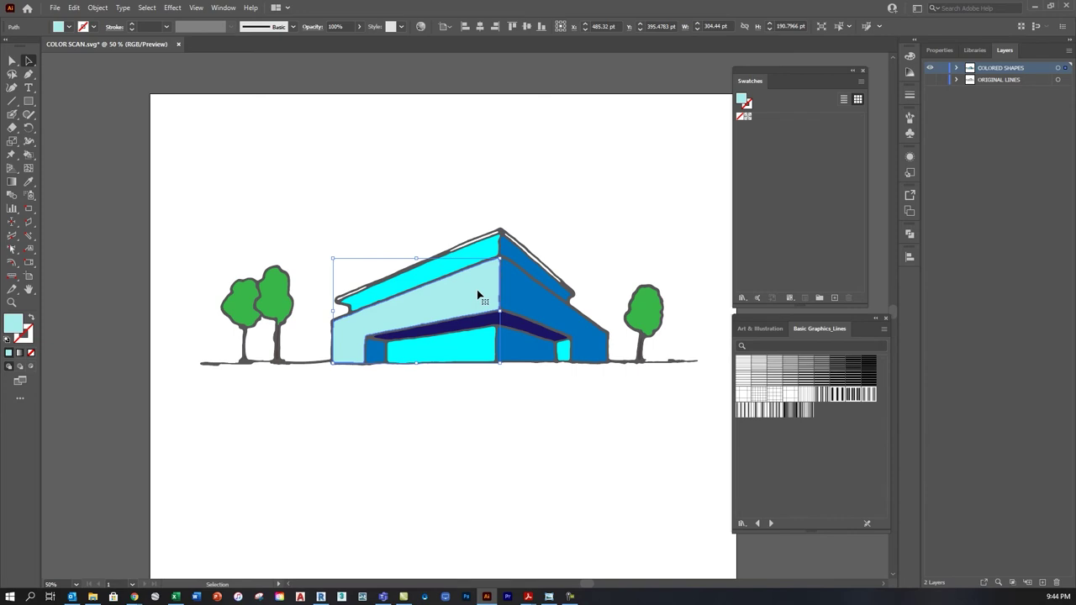
{"action": "left_click", "coordinate": [775, 368]}
{"action": "left_click", "coordinate": [804, 367]}
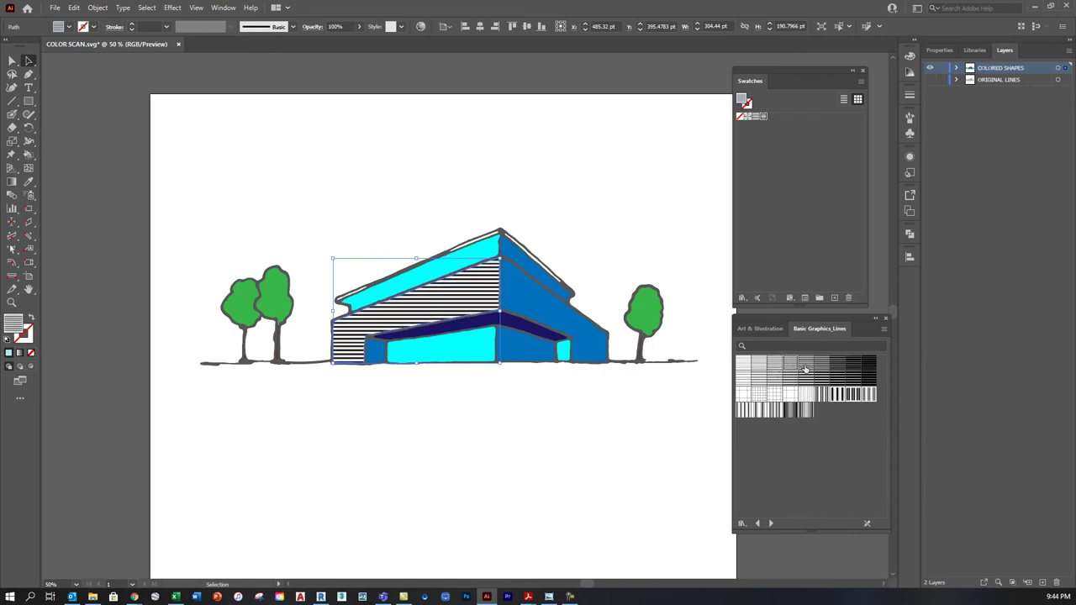
{"action": "left_click", "coordinate": [805, 368]}
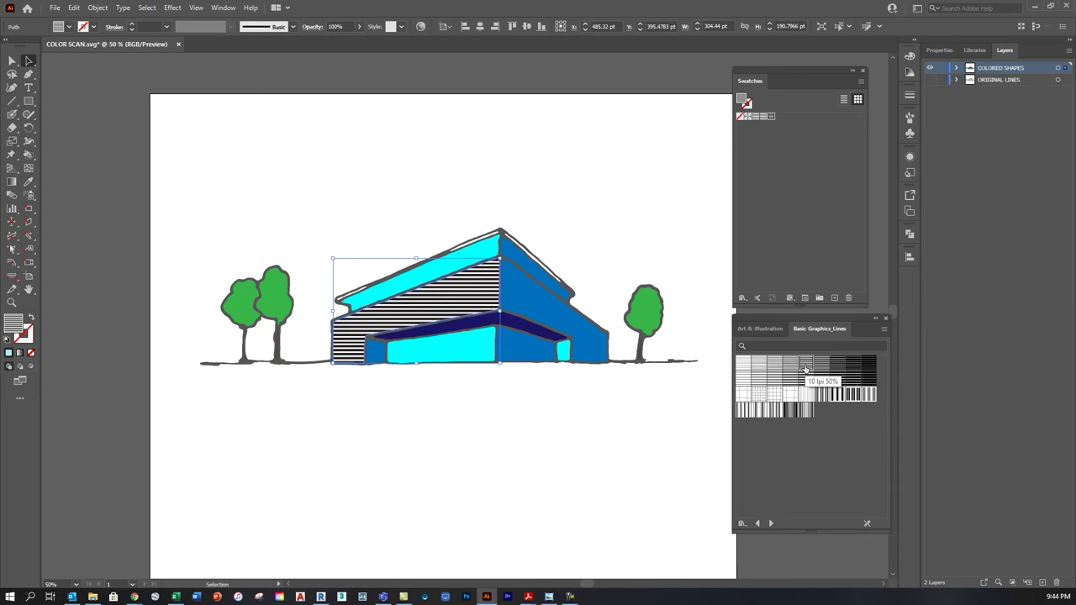
{"action": "left_click", "coordinate": [795, 412]}
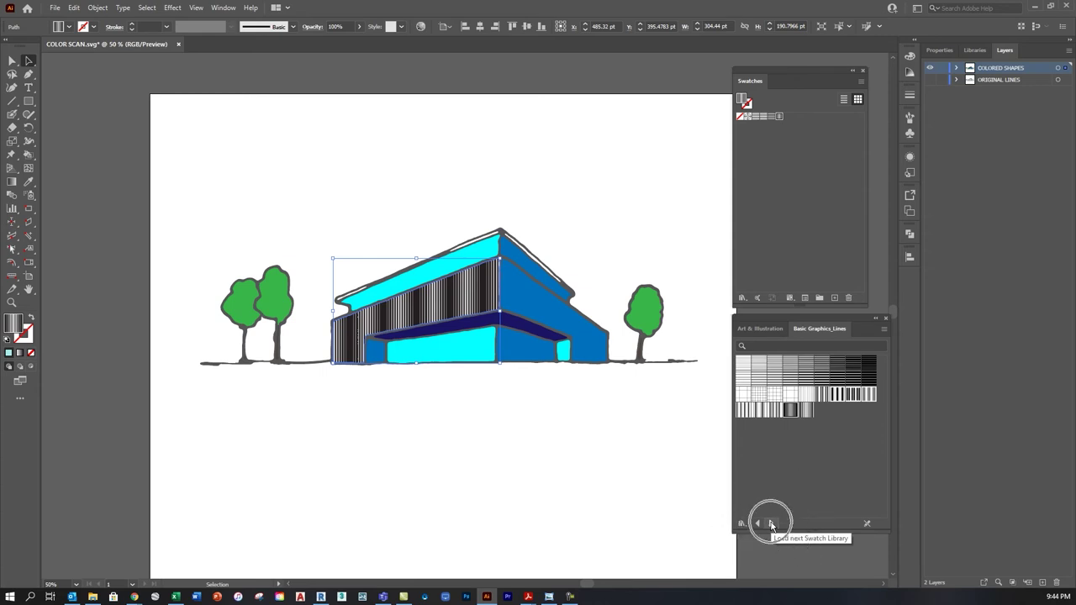
- Load the Basic Graphics_Textures library and try several textures on the large left wall, ending with a fine light grey grid texture
{"action": "left_click", "coordinate": [771, 525]}
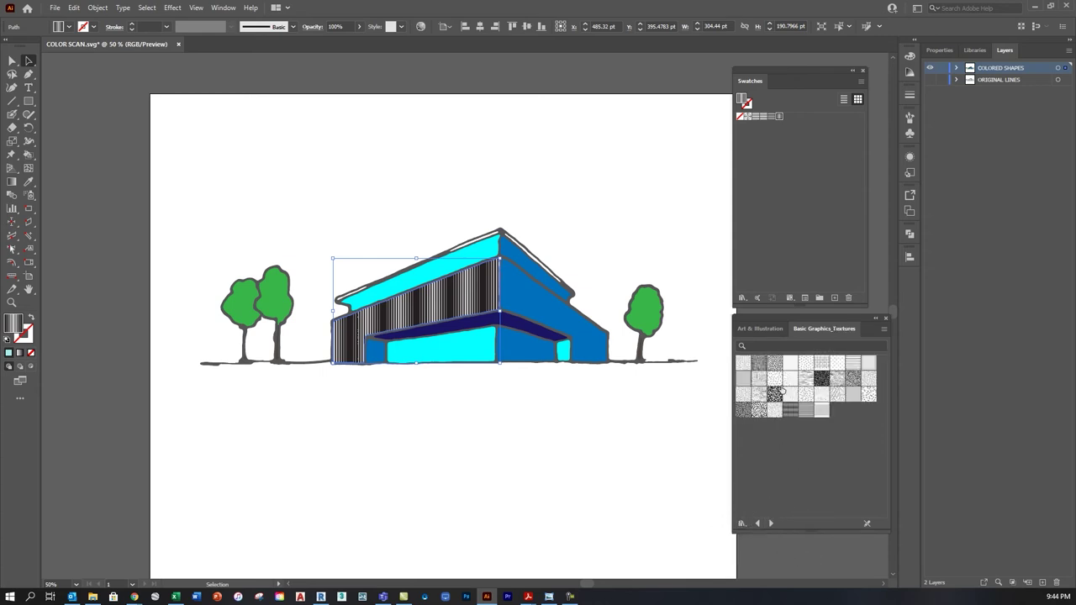
{"action": "left_click", "coordinate": [805, 367]}
{"action": "left_click", "coordinate": [808, 375]}
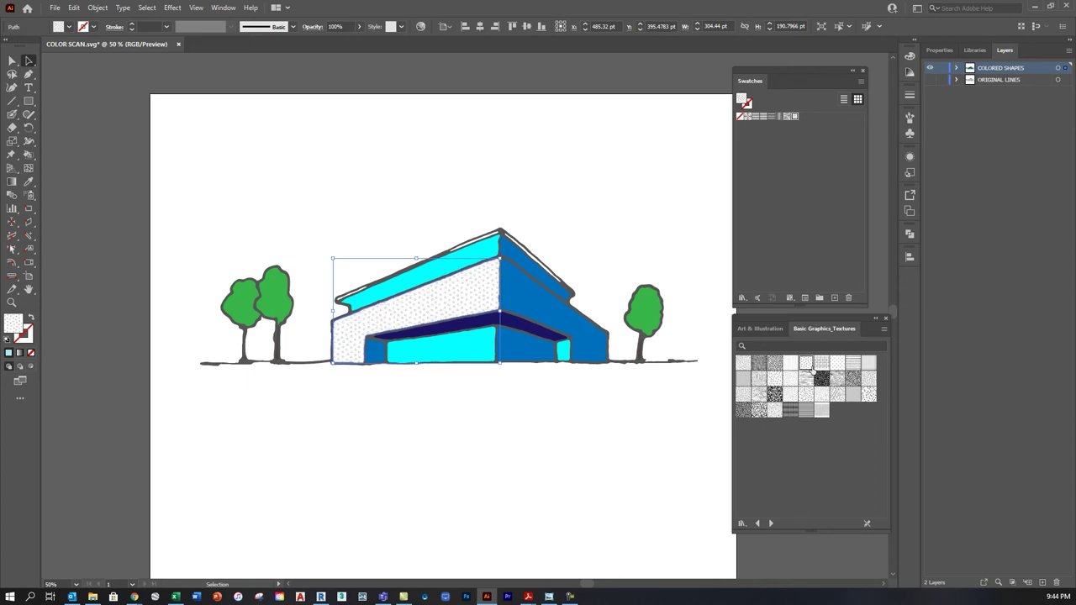
{"action": "left_click", "coordinate": [821, 366]}
{"action": "left_click", "coordinate": [850, 365]}
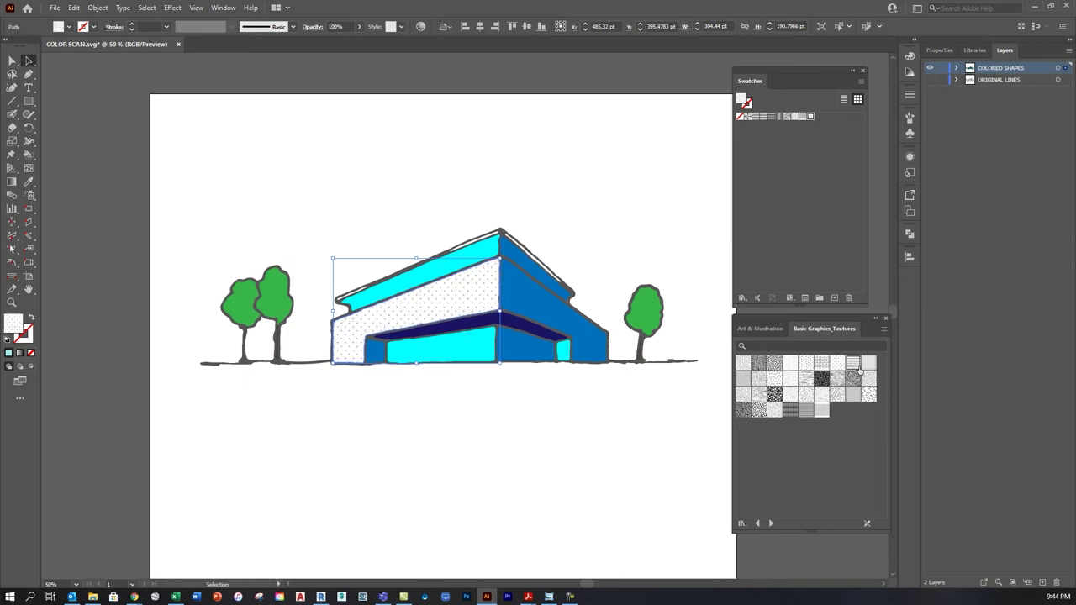
{"action": "left_click", "coordinate": [869, 393]}
{"action": "left_click", "coordinate": [854, 379]}
{"action": "left_click", "coordinate": [854, 386]}
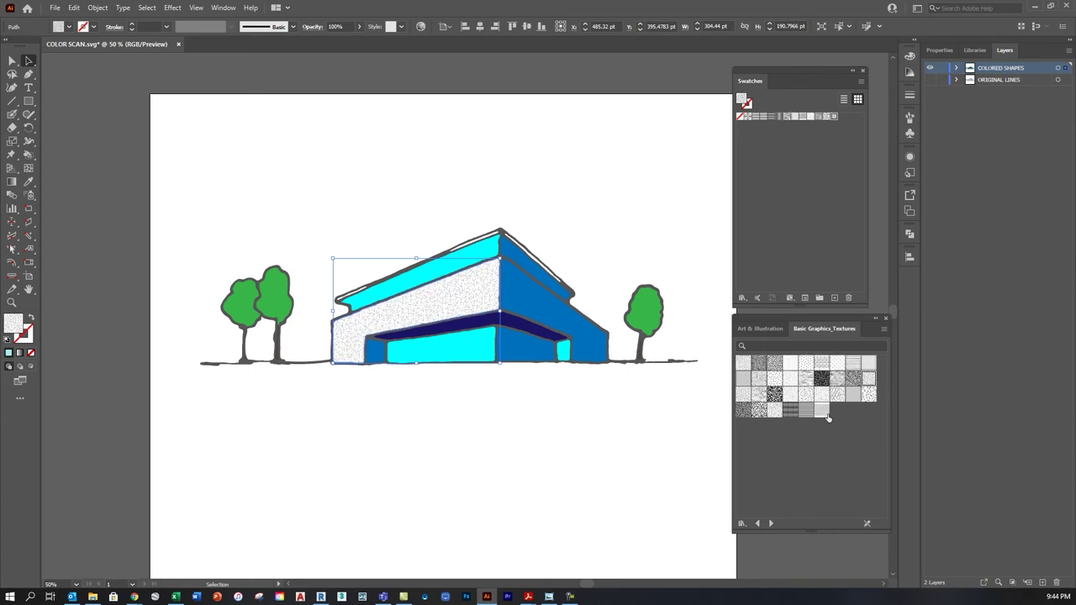
{"action": "left_click", "coordinate": [854, 395]}
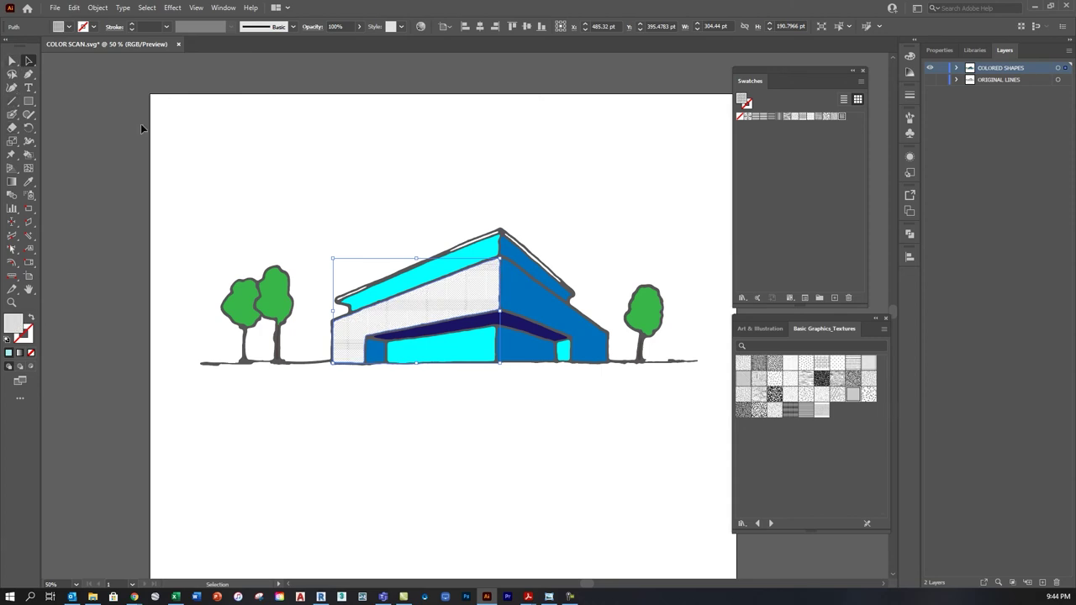
{"action": "left_click", "coordinate": [303, 195]}
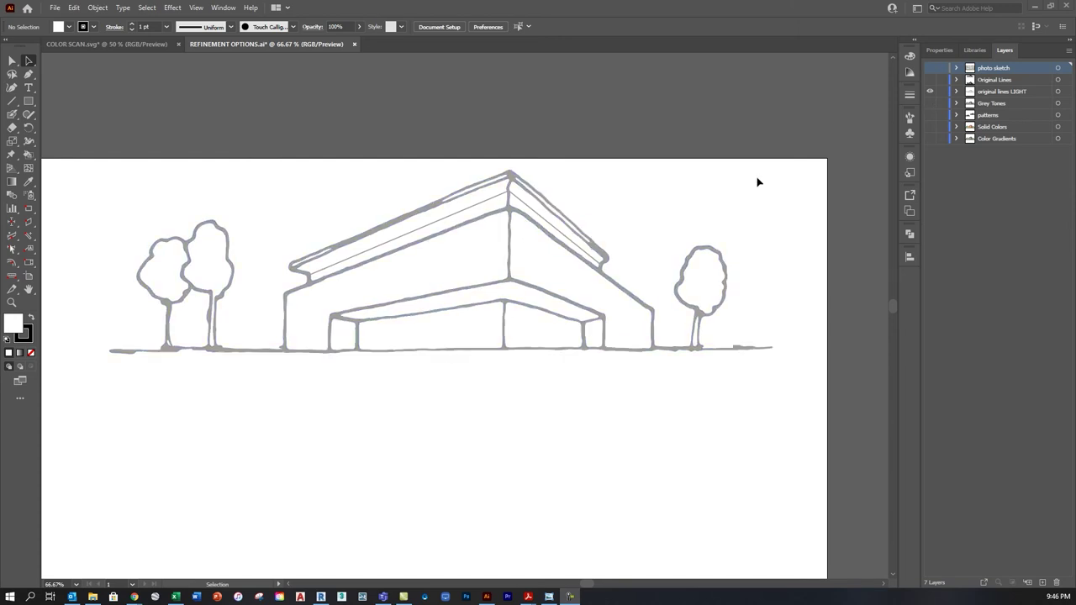
- In REFINEMENT OPTIONS.ai, show the Grey Tones, patterns and Solid Colors layers and view each version of the building sketch
{"action": "left_click", "coordinate": [930, 103]}
{"action": "left_click", "coordinate": [930, 103]}
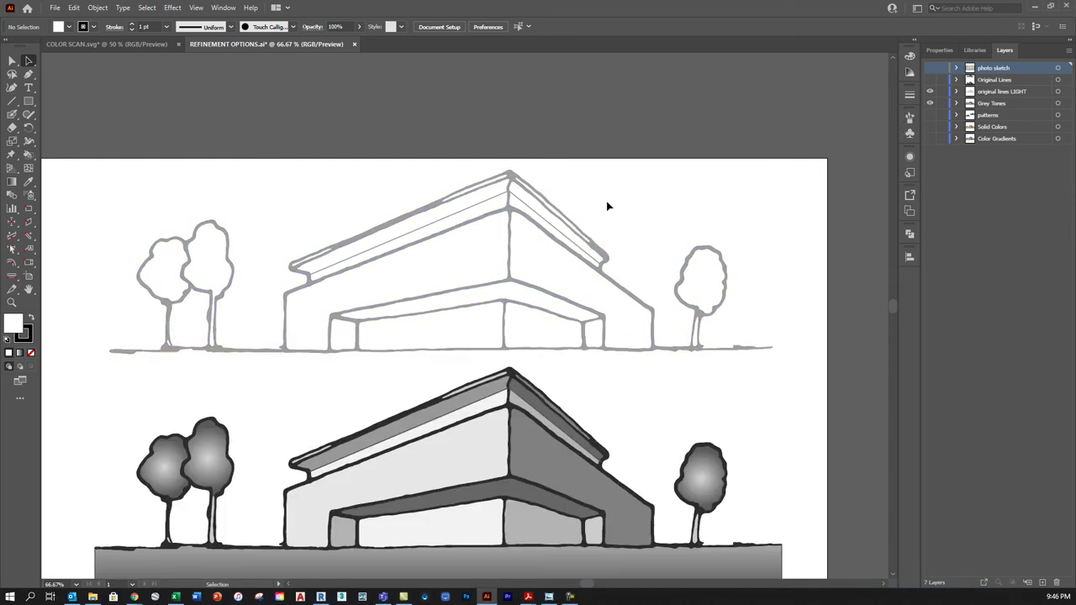
{"action": "scroll", "coordinate": [607, 206], "scroll_direction": "down", "scroll_amount": 2}
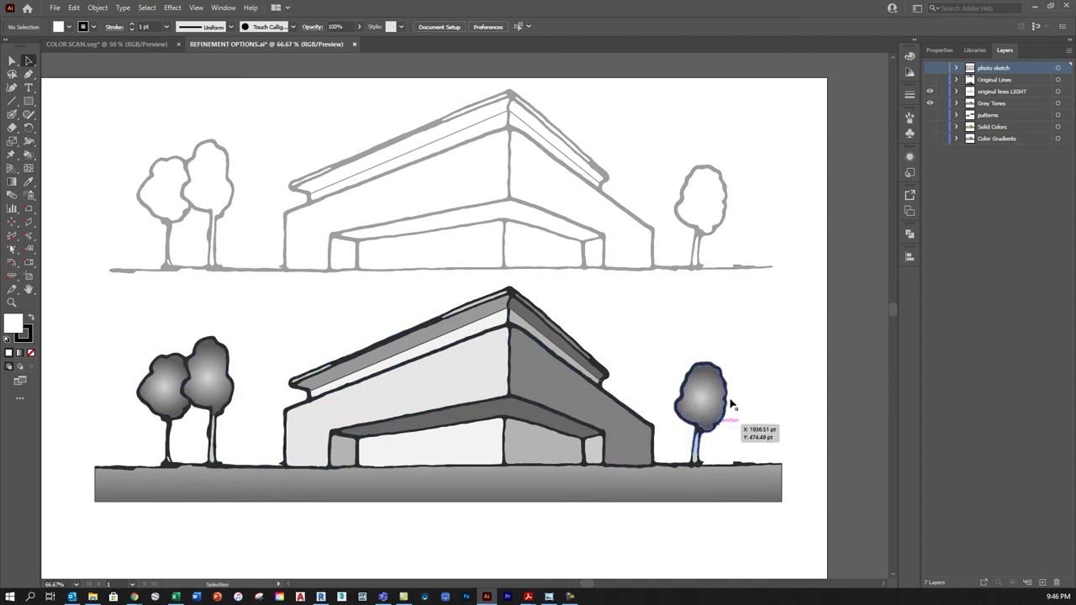
{"action": "left_click", "coordinate": [930, 114]}
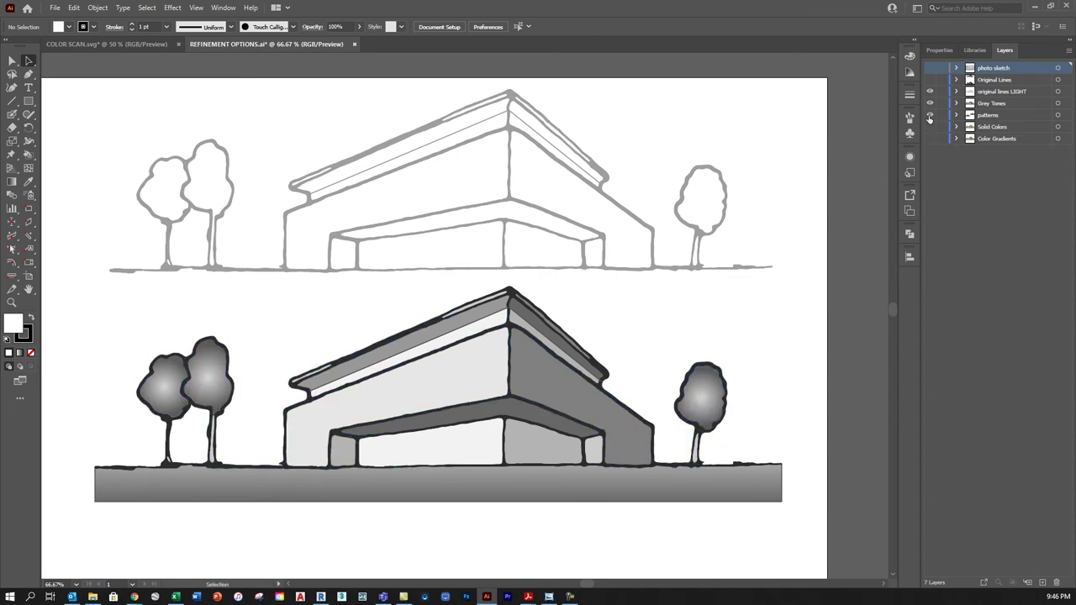
{"action": "scroll", "coordinate": [534, 319], "scroll_direction": "down", "scroll_amount": 3}
{"action": "scroll", "coordinate": [534, 323], "scroll_direction": "down", "scroll_amount": 3}
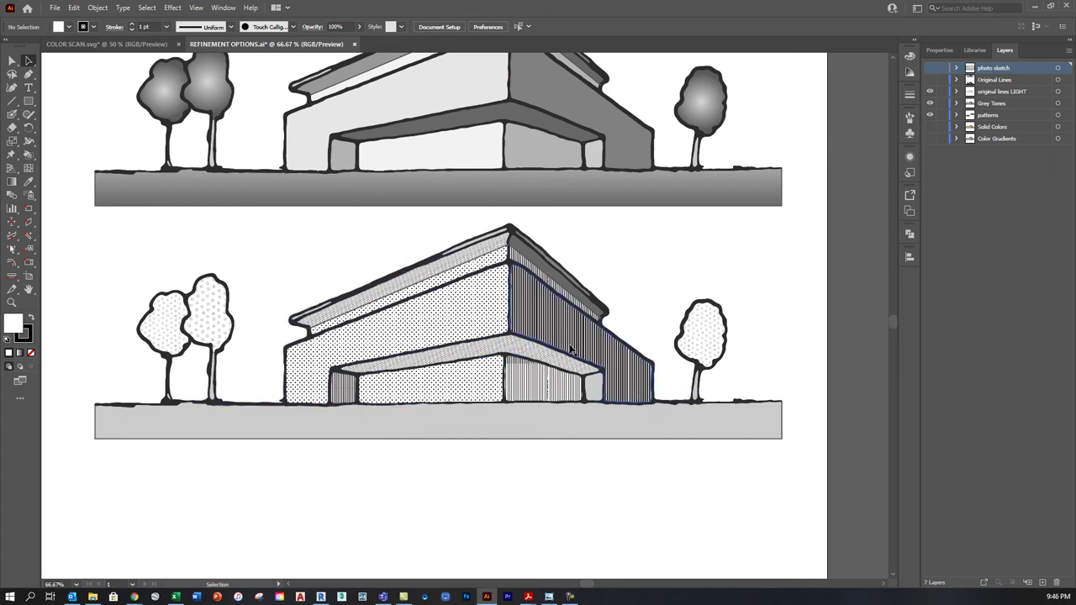
{"action": "left_click", "coordinate": [930, 126]}
{"action": "scroll", "coordinate": [624, 298], "scroll_direction": "down", "scroll_amount": 5}
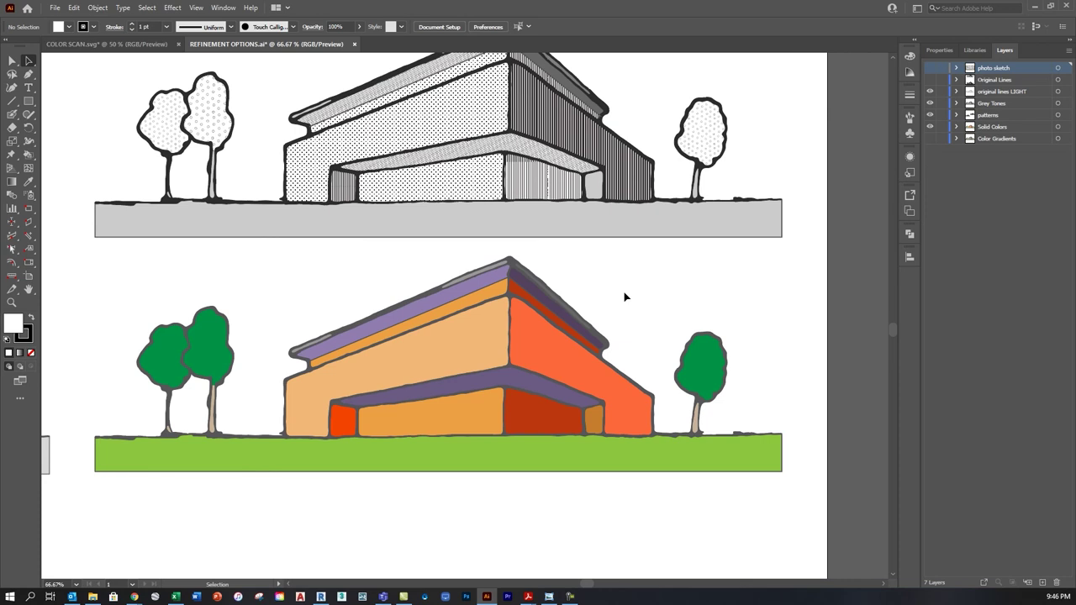
- Show the Color Gradients, Original Lines and photo sketch layers alongside the other sketch versions
{"action": "scroll", "coordinate": [631, 295], "scroll_direction": "down", "scroll_amount": 5}
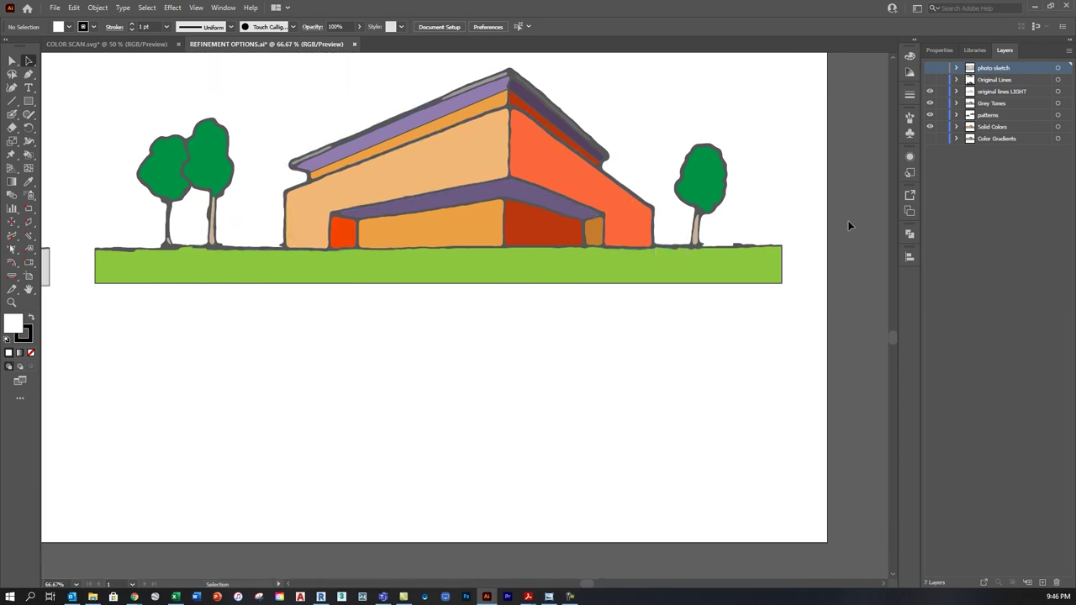
{"action": "left_click", "coordinate": [929, 138]}
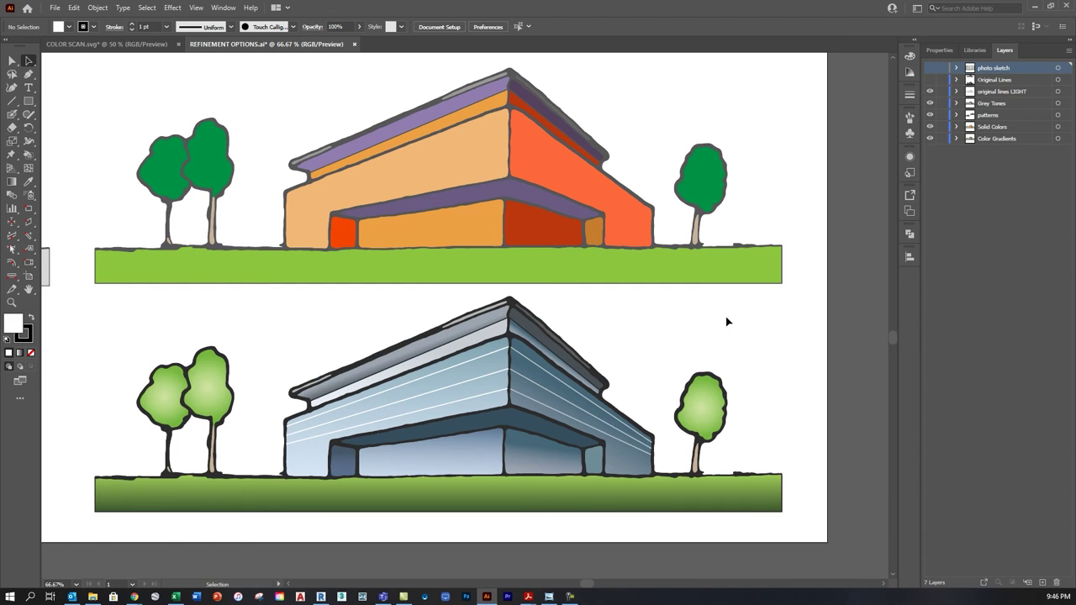
{"action": "key", "text": "ctrl+minus"}
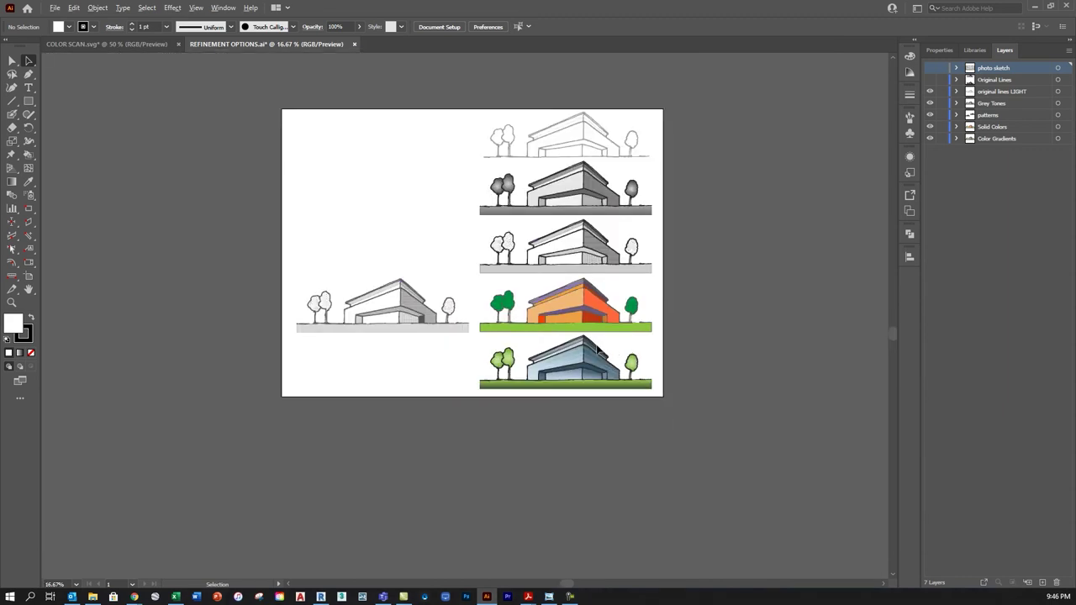
{"action": "scroll", "coordinate": [419, 340], "scroll_direction": "up", "scroll_amount": 2}
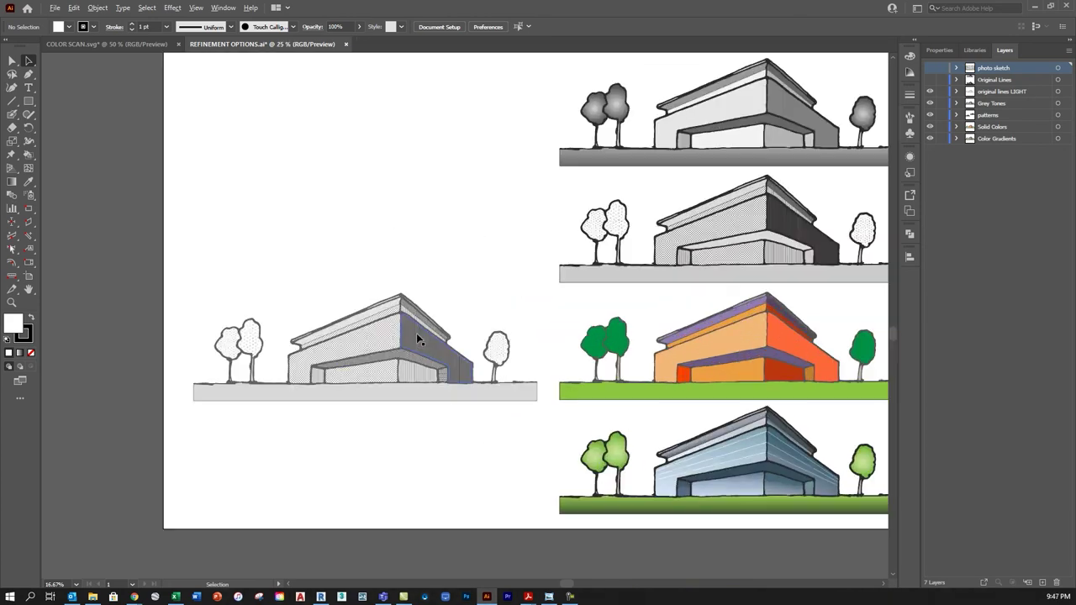
{"action": "left_click", "coordinate": [928, 80]}
{"action": "left_click", "coordinate": [929, 67]}
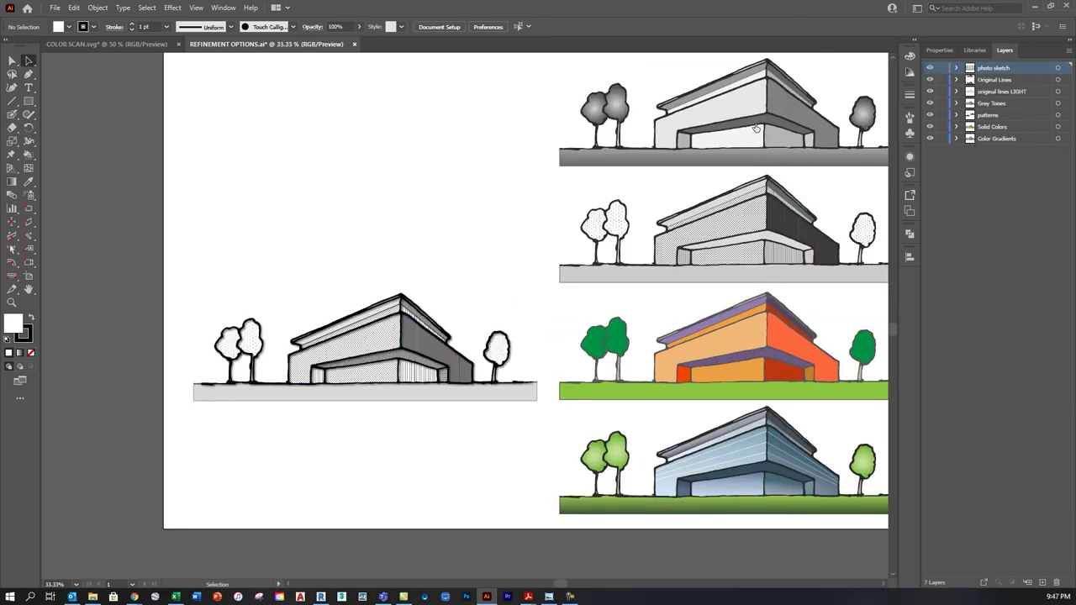
- Examine the original linework, the photographed sketch, the color versions and the line and shadow detail of the patterned building
{"action": "scroll", "coordinate": [533, 307], "scroll_direction": "up", "scroll_amount": 4}
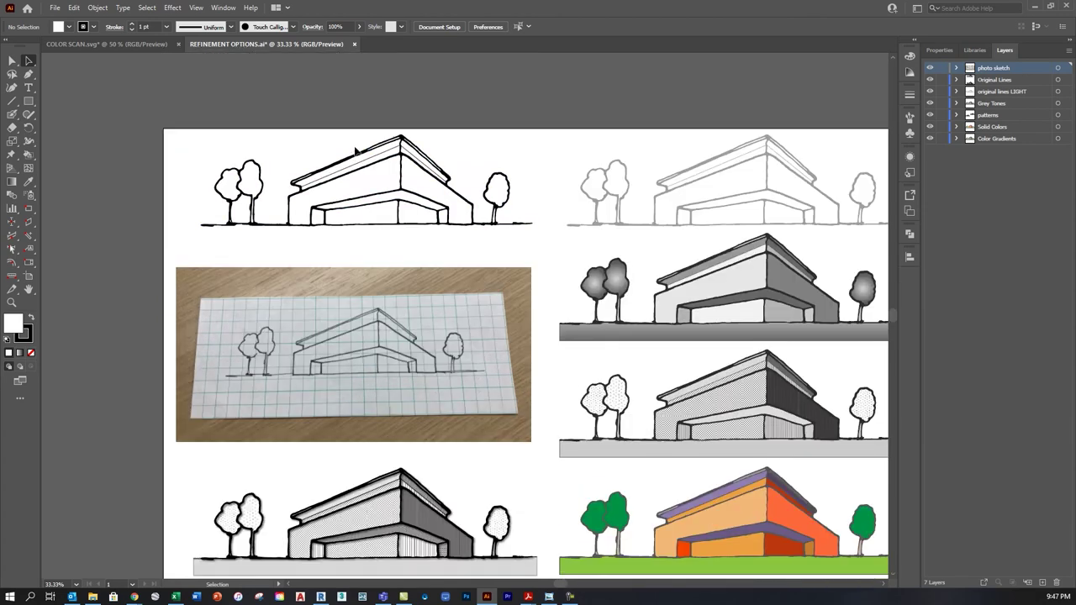
{"action": "scroll", "coordinate": [331, 137], "scroll_direction": "up", "scroll_amount": 3}
{"action": "scroll", "coordinate": [504, 137], "scroll_direction": "down", "scroll_amount": 5}
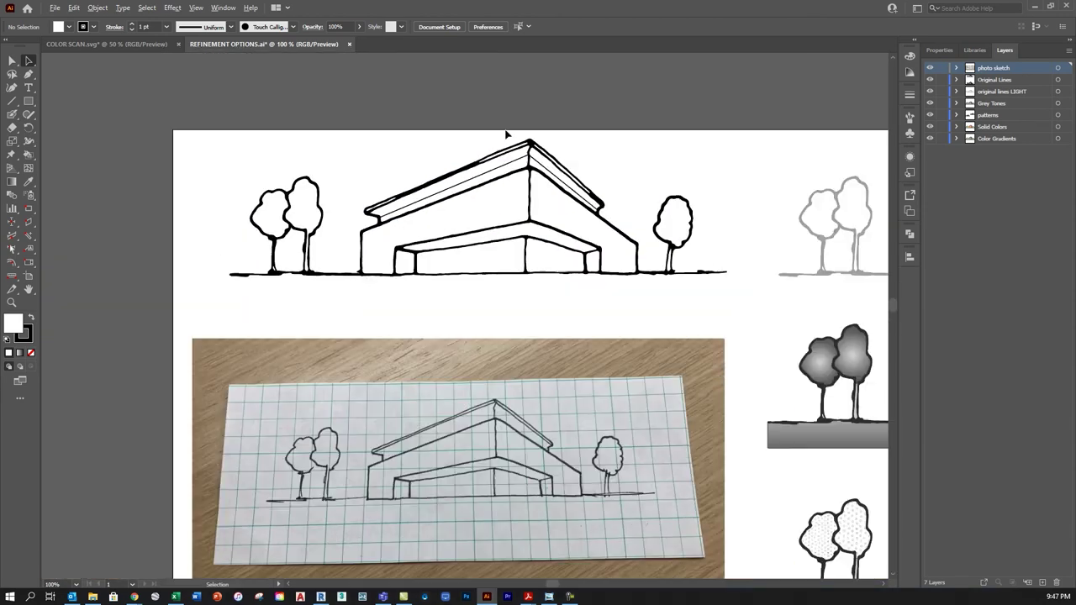
{"action": "scroll", "coordinate": [718, 400], "scroll_direction": "up", "scroll_amount": 3}
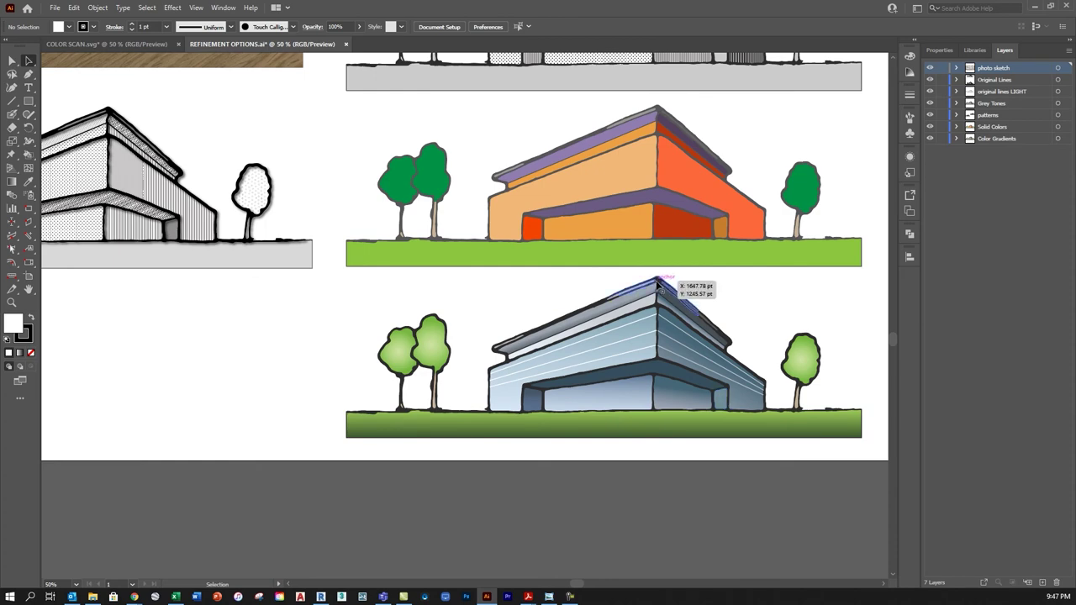
{"action": "scroll", "coordinate": [723, 302], "scroll_direction": "down", "scroll_amount": 5}
{"action": "scroll", "coordinate": [542, 267], "scroll_direction": "up", "scroll_amount": 2}
{"action": "scroll", "coordinate": [542, 267], "scroll_direction": "up", "scroll_amount": 3}
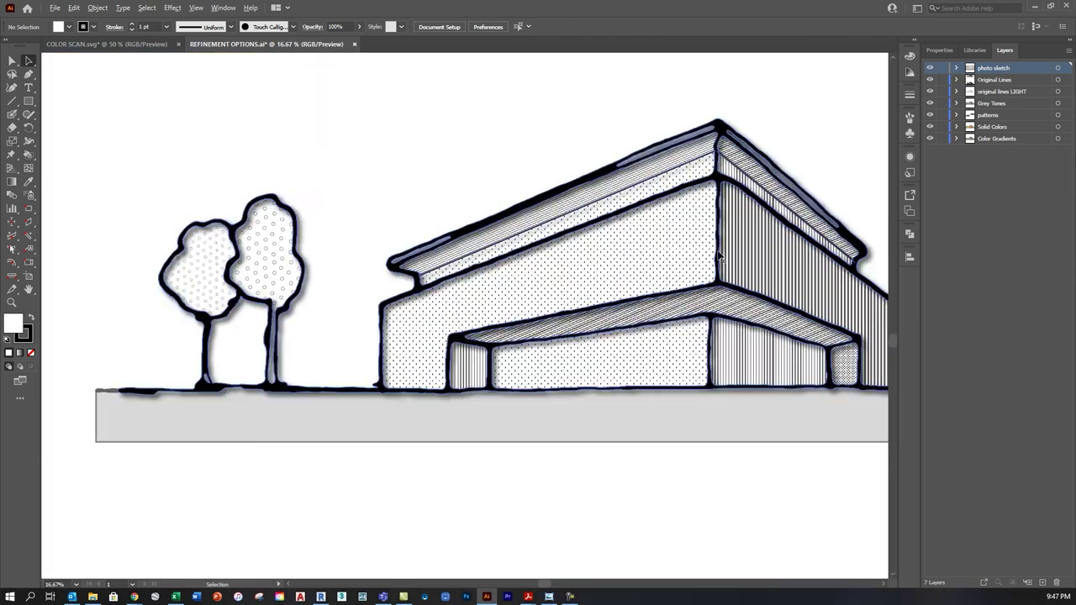
{"action": "scroll", "coordinate": [452, 263], "scroll_direction": "down", "scroll_amount": 2}
{"action": "scroll", "coordinate": [491, 263], "scroll_direction": "up", "scroll_amount": 1}
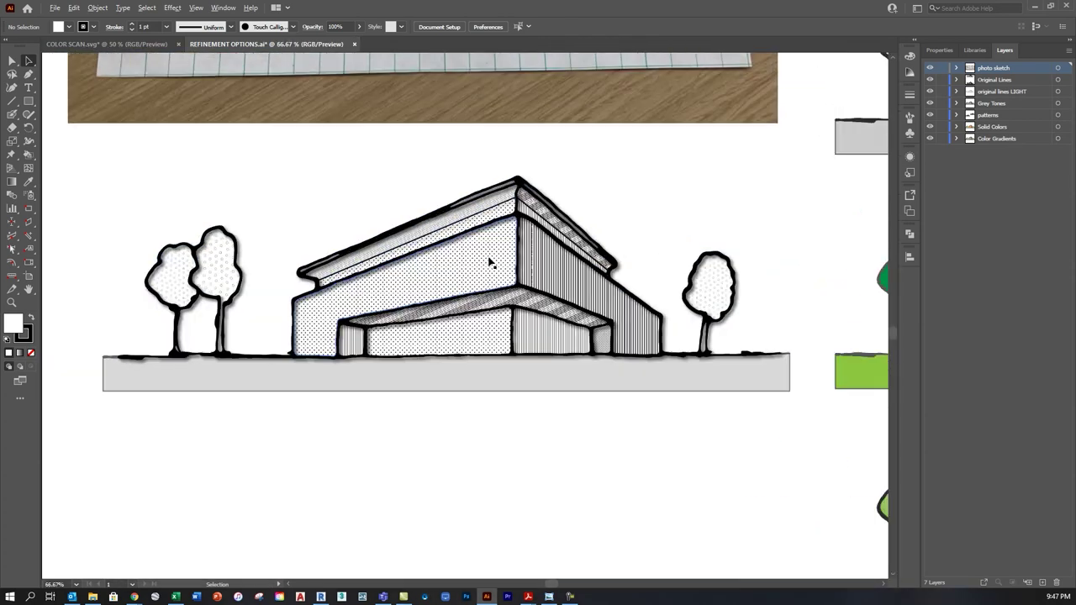
{"action": "scroll", "coordinate": [490, 263], "scroll_direction": "up", "scroll_amount": 1}
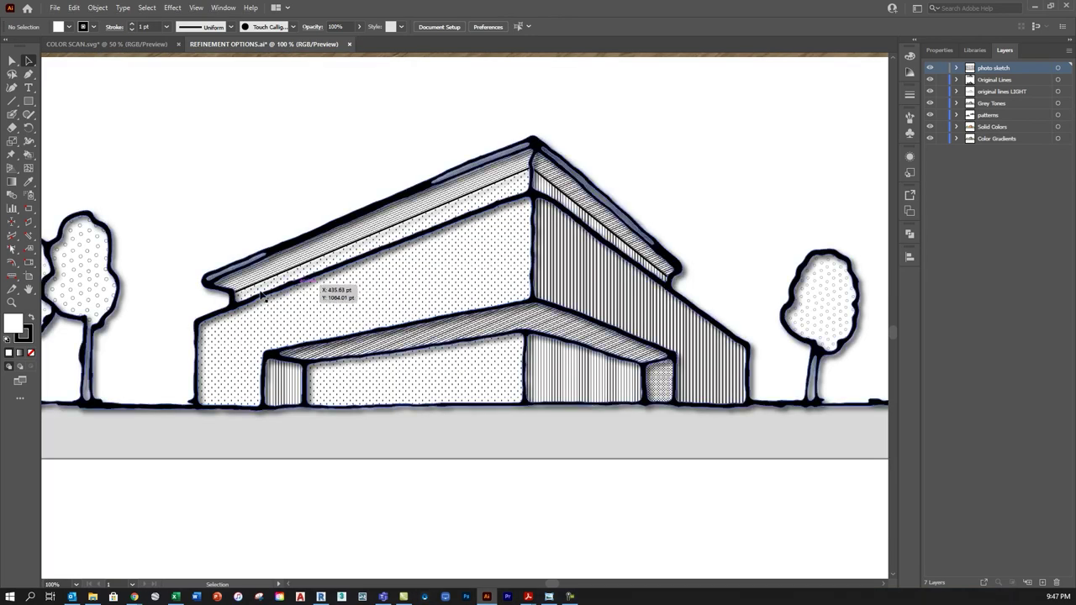
{"action": "scroll", "coordinate": [81, 300], "scroll_direction": "up", "scroll_amount": 2}
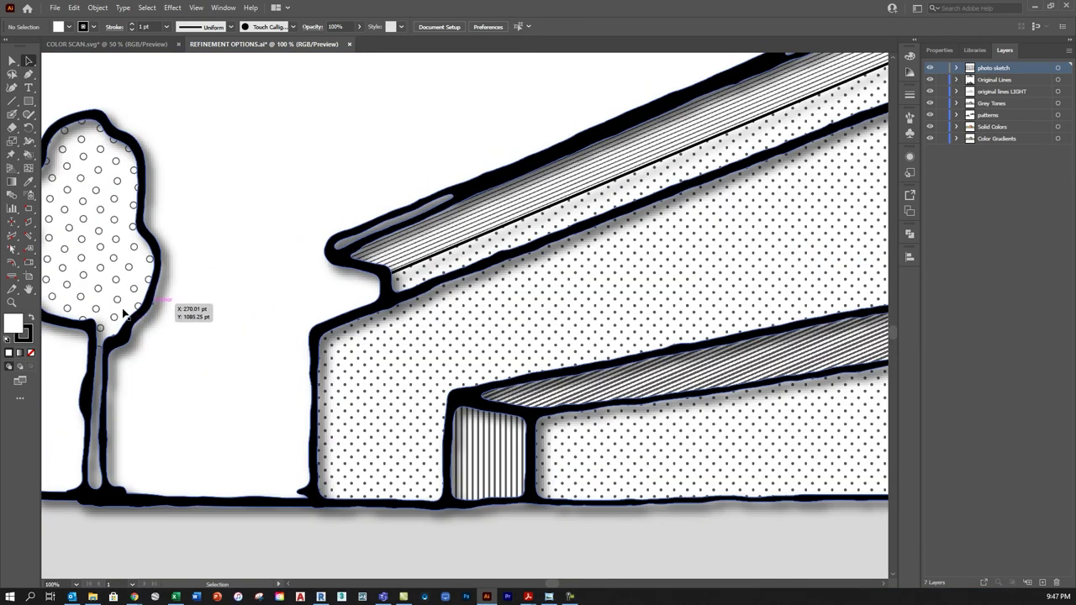
- Compare the patterned building sketch with the graph paper photo and the full set of versions on the artboard
{"action": "scroll", "coordinate": [249, 289], "scroll_direction": "down", "scroll_amount": 3}
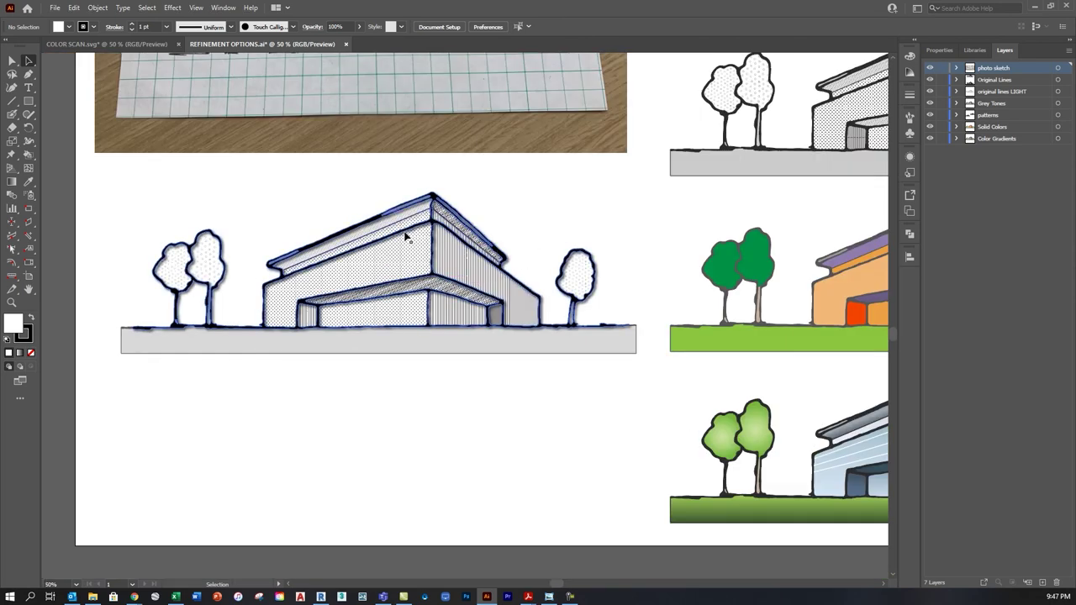
{"action": "scroll", "coordinate": [418, 243], "scroll_direction": "up", "scroll_amount": 2}
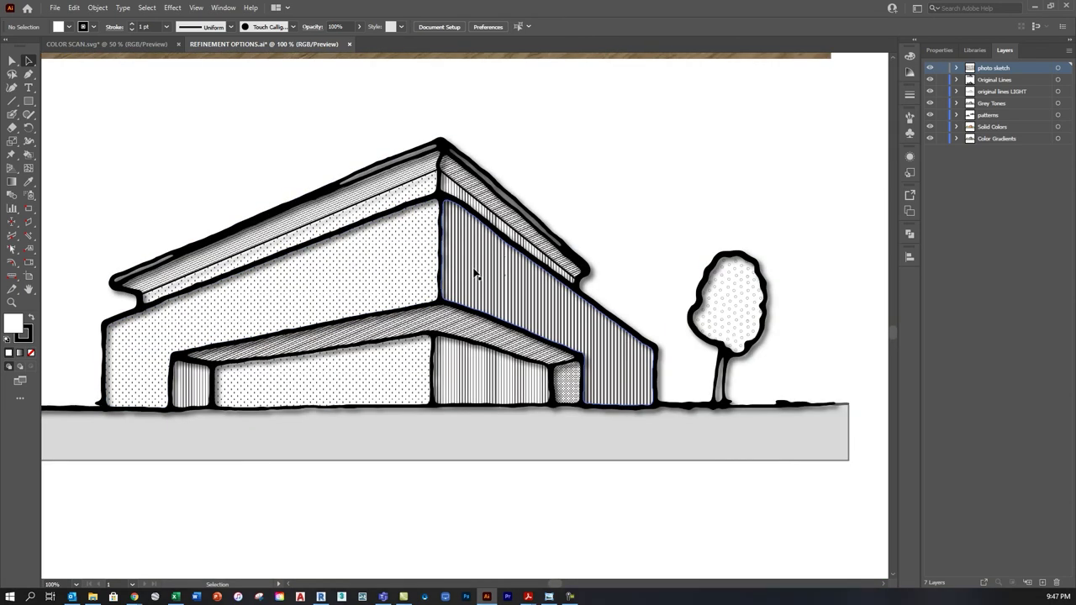
{"action": "scroll", "coordinate": [429, 346], "scroll_direction": "down", "scroll_amount": 3}
{"action": "scroll", "coordinate": [429, 347], "scroll_direction": "down", "scroll_amount": 1}
{"action": "scroll", "coordinate": [411, 272], "scroll_direction": "up", "scroll_amount": 4}
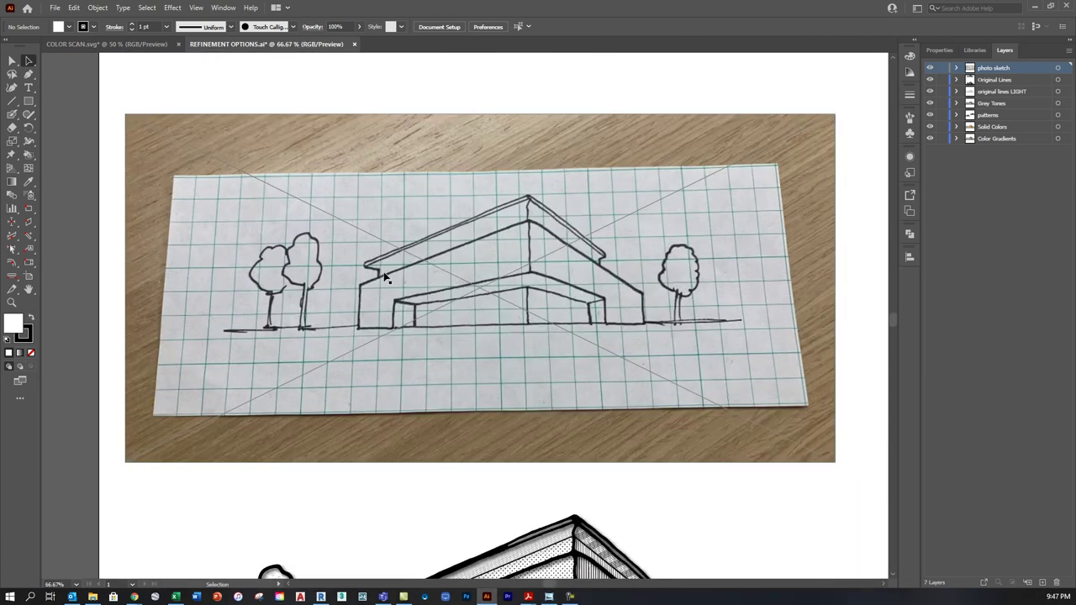
{"action": "scroll", "coordinate": [379, 281], "scroll_direction": "down", "scroll_amount": 2}
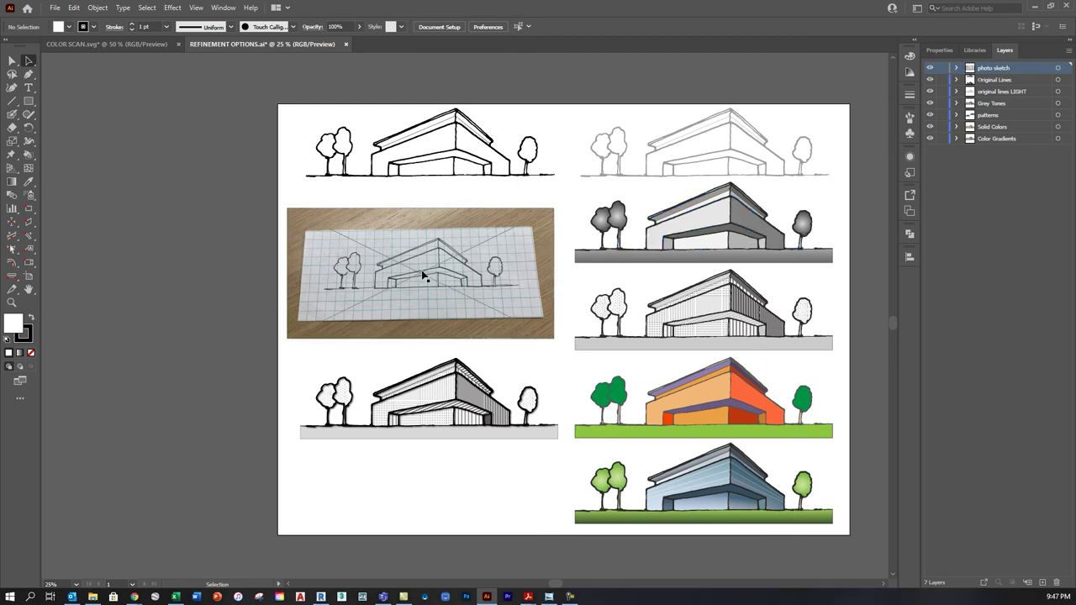
{"action": "scroll", "coordinate": [427, 272], "scroll_direction": "up", "scroll_amount": 3}
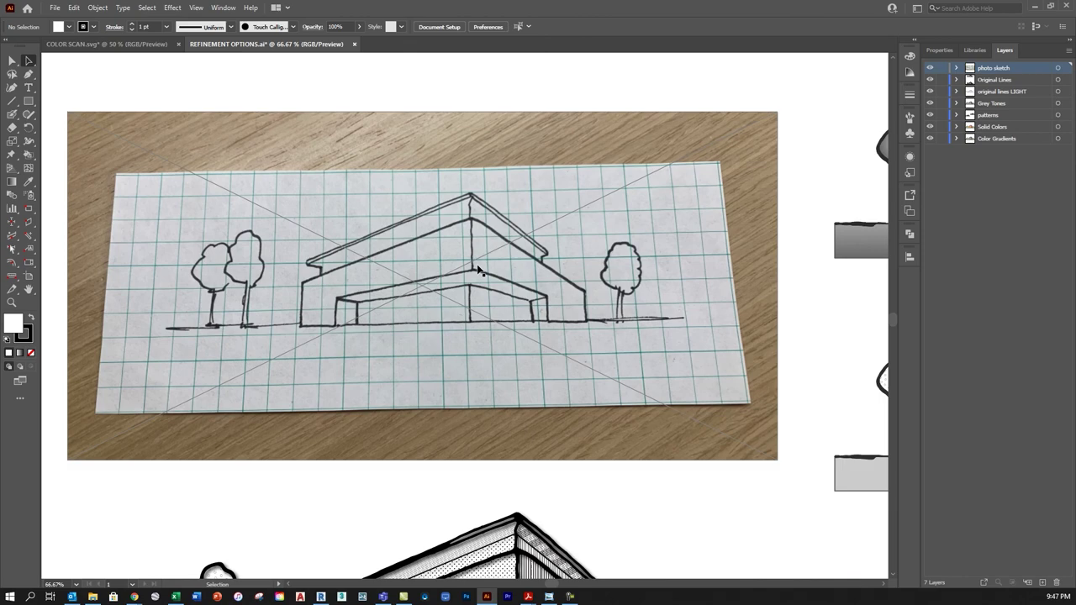
{"action": "scroll", "coordinate": [356, 286], "scroll_direction": "down", "scroll_amount": 3}
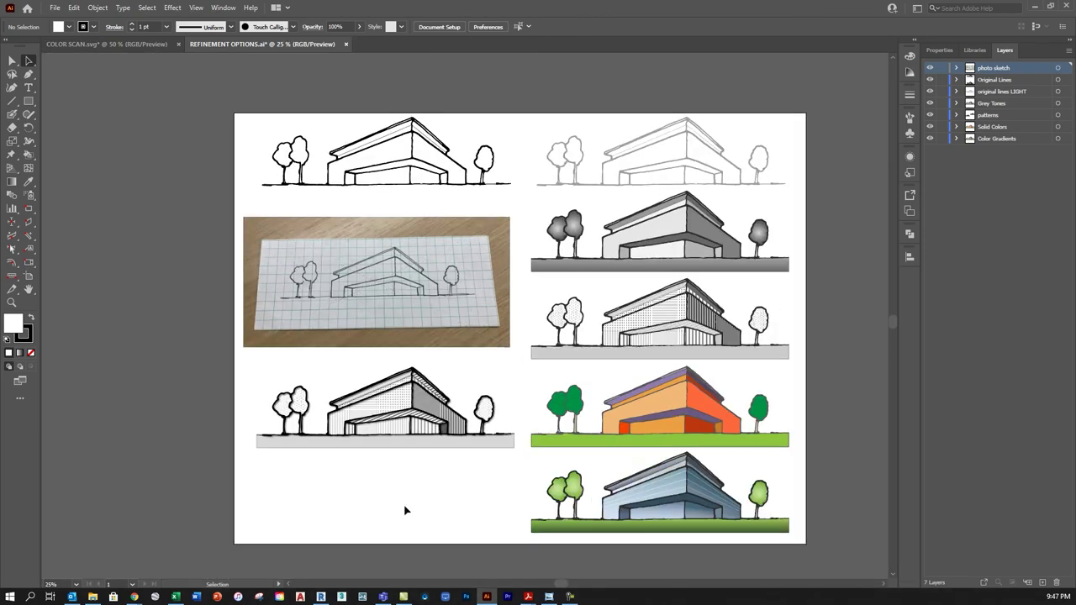
- Switch to Revit and open Final Vector Sketch.pdf from Presentable Sketches for PDF import onto the design sketches sheet
{"action": "left_click", "coordinate": [320, 597]}
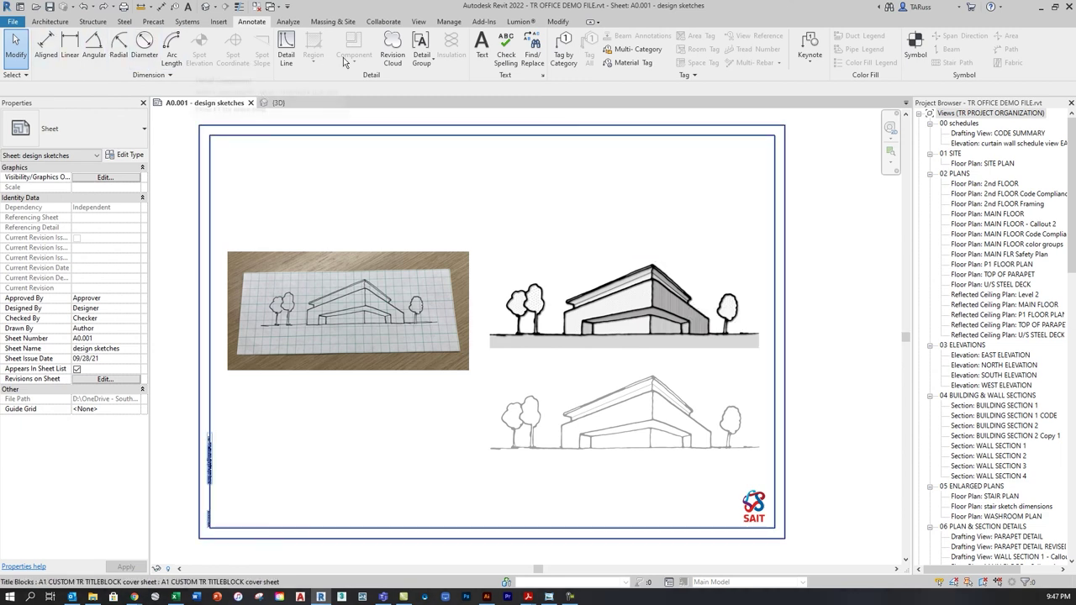
{"action": "left_click", "coordinate": [218, 22]}
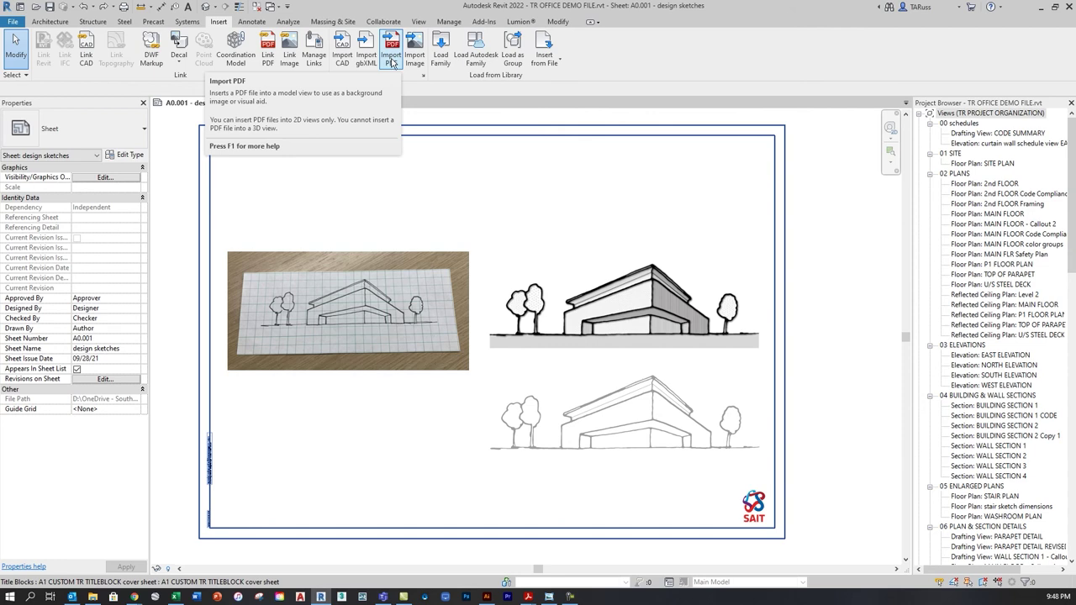
{"action": "left_click", "coordinate": [392, 61]}
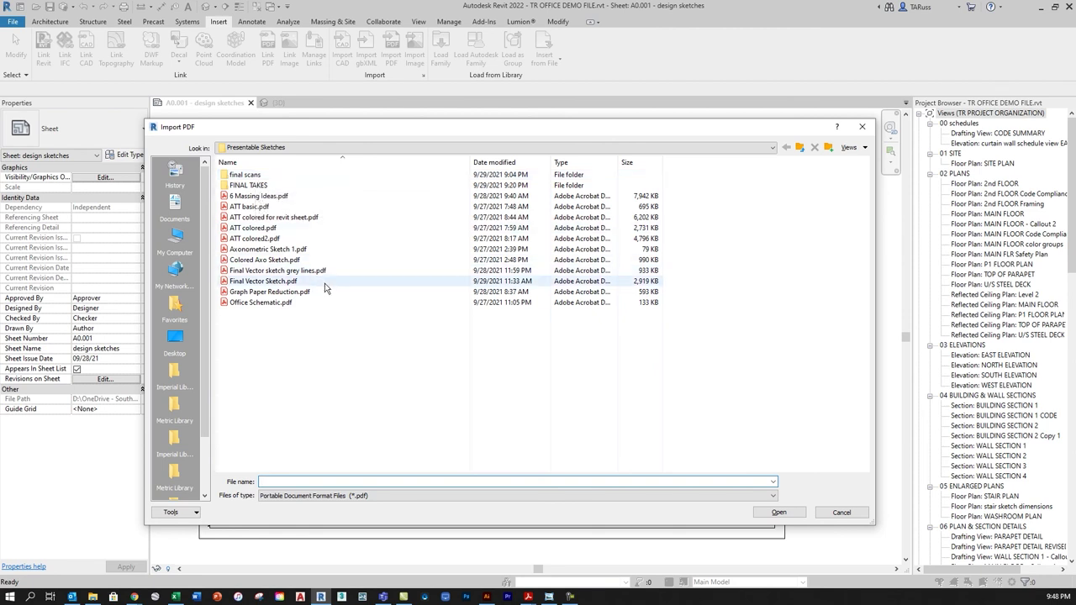
{"action": "left_click", "coordinate": [255, 262]}
{"action": "left_click", "coordinate": [256, 283]}
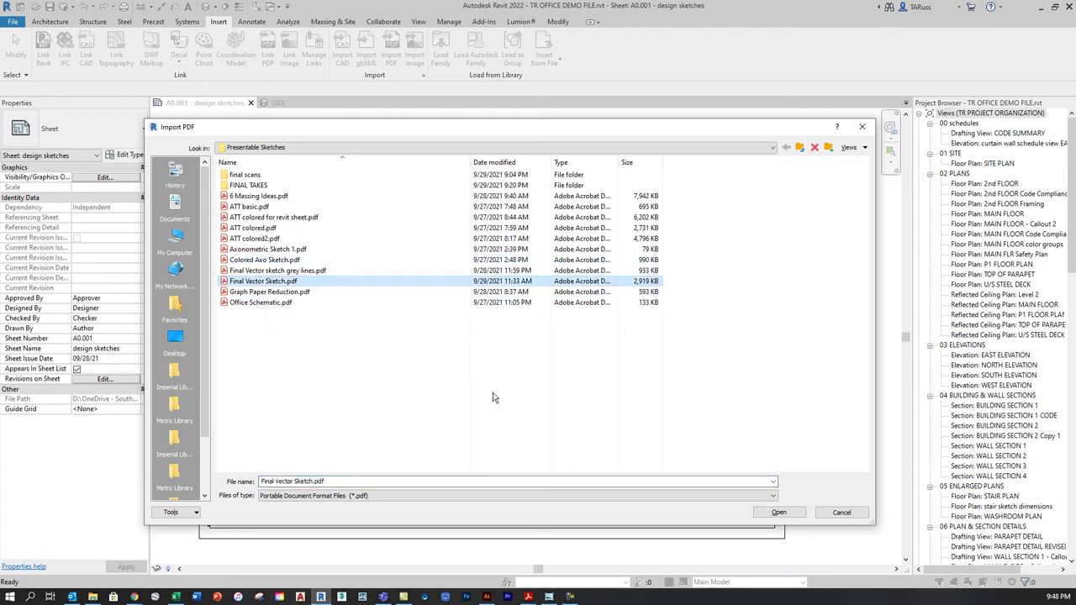
{"action": "left_click", "coordinate": [781, 514]}
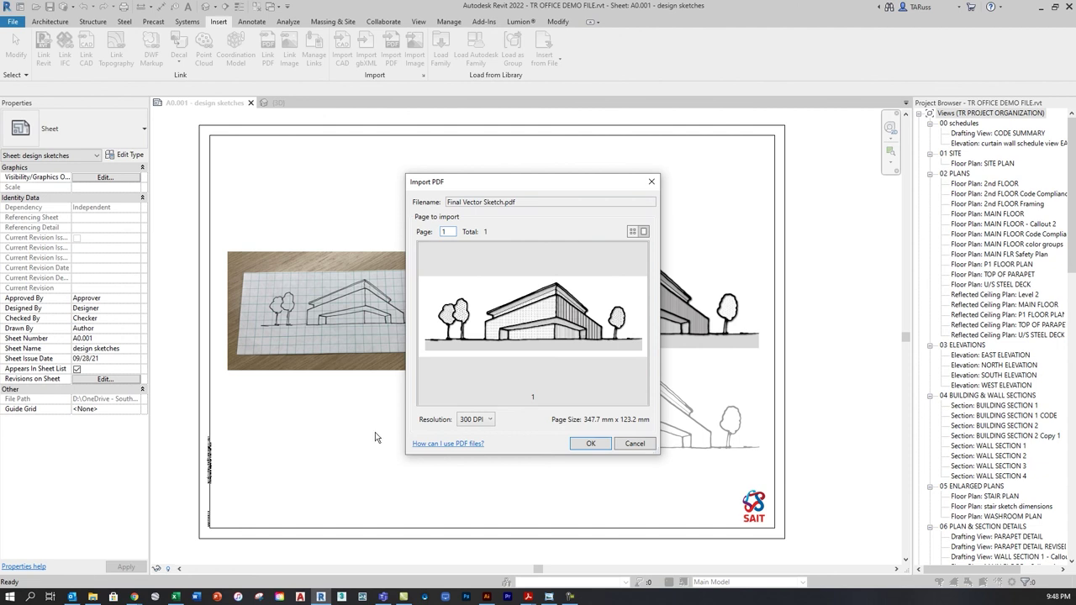
- Import the PDF page at 600 DPI and place it in the upper part of the sheet above the existing sketches
{"action": "left_click", "coordinate": [490, 420]}
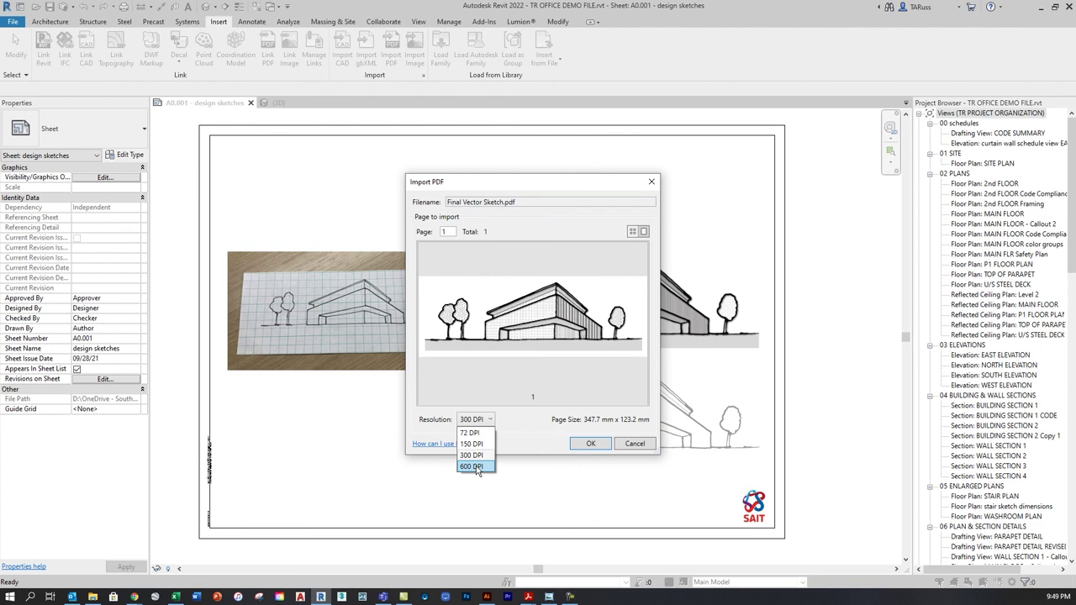
{"action": "left_click", "coordinate": [590, 445]}
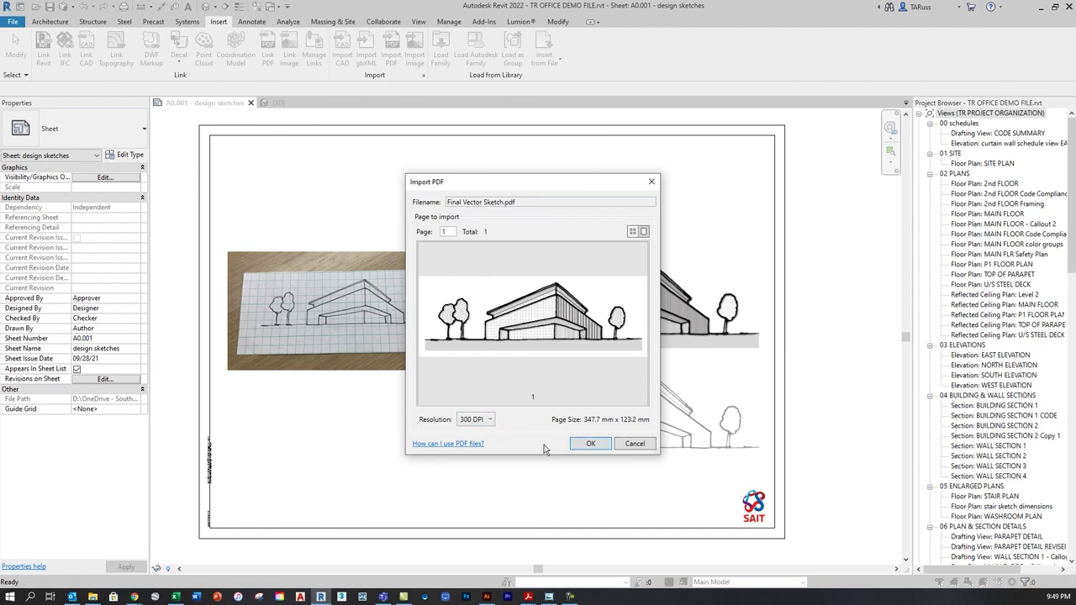
{"action": "left_click", "coordinate": [489, 420]}
{"action": "left_click", "coordinate": [472, 465]}
{"action": "left_click", "coordinate": [589, 445]}
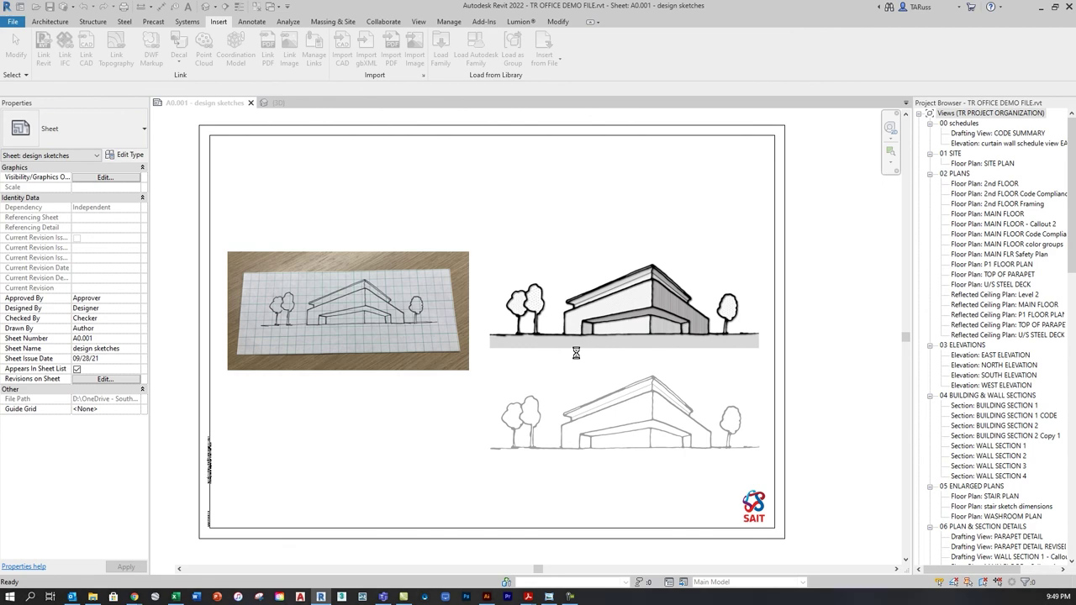
{"action": "left_click", "coordinate": [697, 242]}
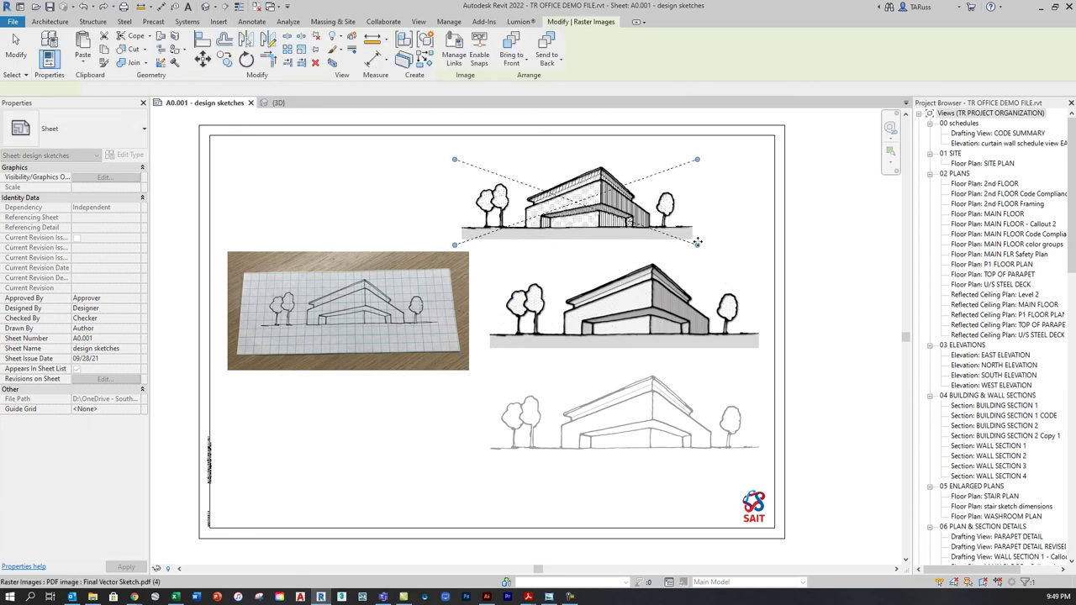
- Enlarge the placed PDF sketch to span most of the sheet's upper half and move the graph paper photo below it
{"action": "left_click_drag", "start_coordinate": [696, 242], "coordinate": [843, 296]}
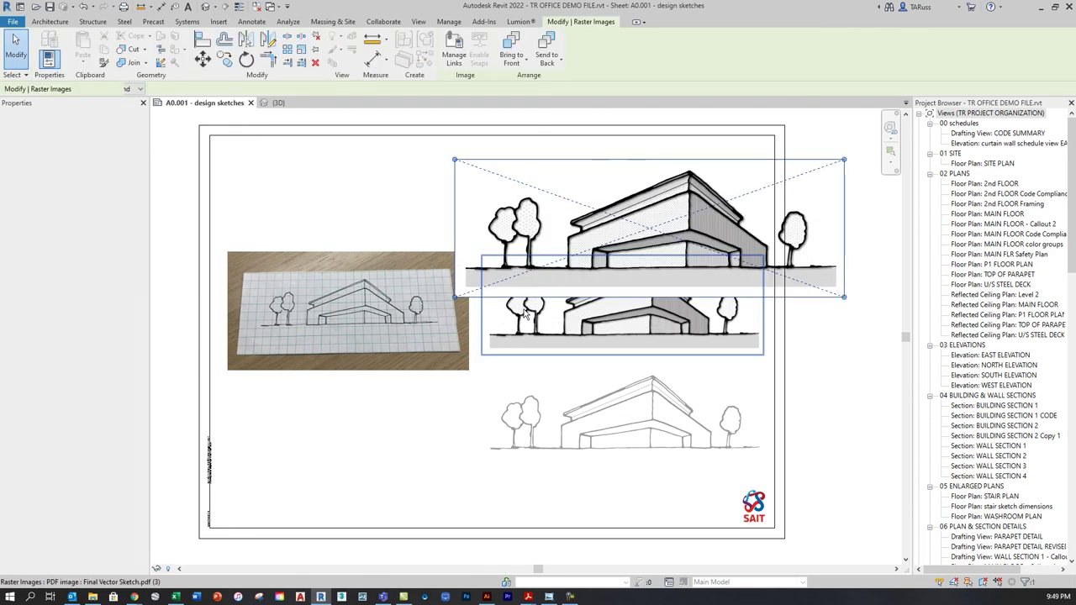
{"action": "left_click_drag", "start_coordinate": [453, 296], "coordinate": [252, 420]}
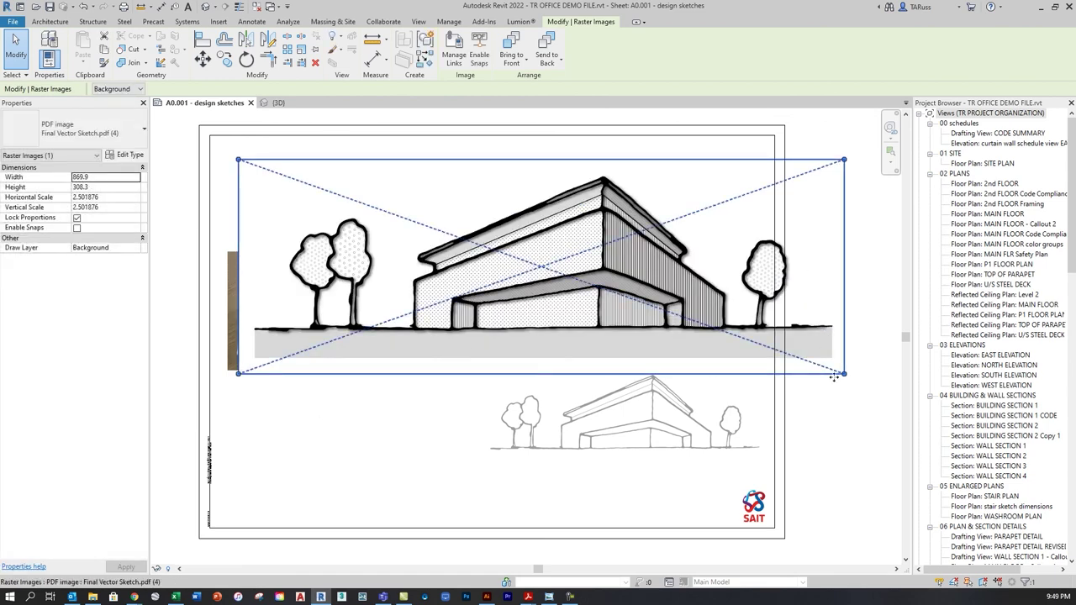
{"action": "left_click_drag", "start_coordinate": [840, 375], "coordinate": [759, 344]}
{"action": "key", "text": "Escape"}
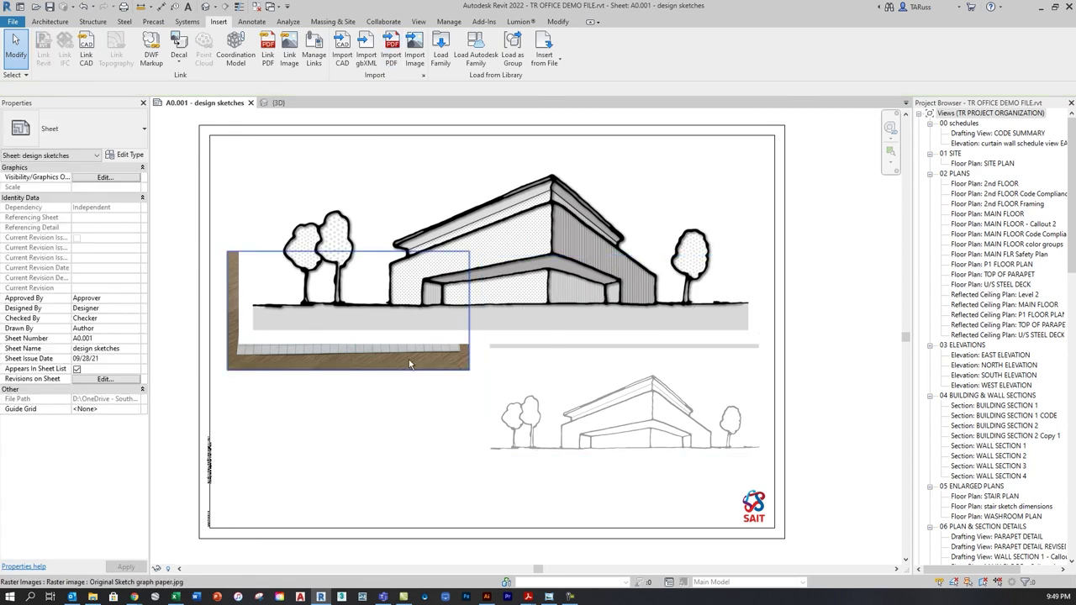
{"action": "left_click_drag", "start_coordinate": [409, 363], "coordinate": [399, 501]}
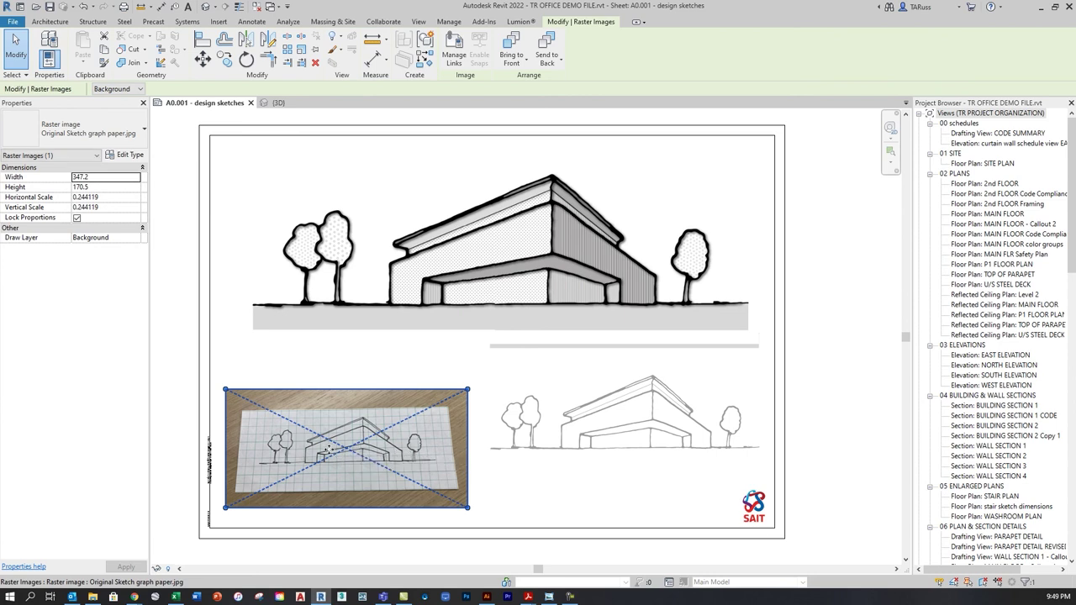
{"action": "left_click", "coordinate": [884, 366]}
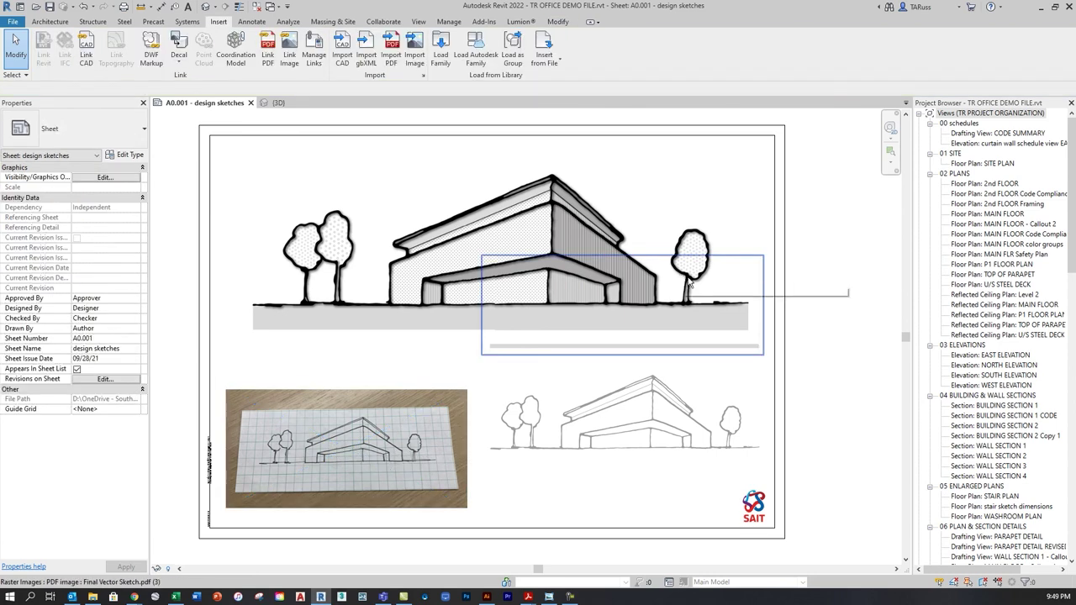
- Inspect the edge quality of the imported sketch's linework, hatching and shadows around the building's right wall at high magnification
{"action": "scroll", "coordinate": [685, 284], "scroll_direction": "up", "scroll_amount": 3}
{"action": "key", "text": "alt"}
{"action": "scroll", "coordinate": [687, 288], "scroll_direction": "up", "scroll_amount": 8}
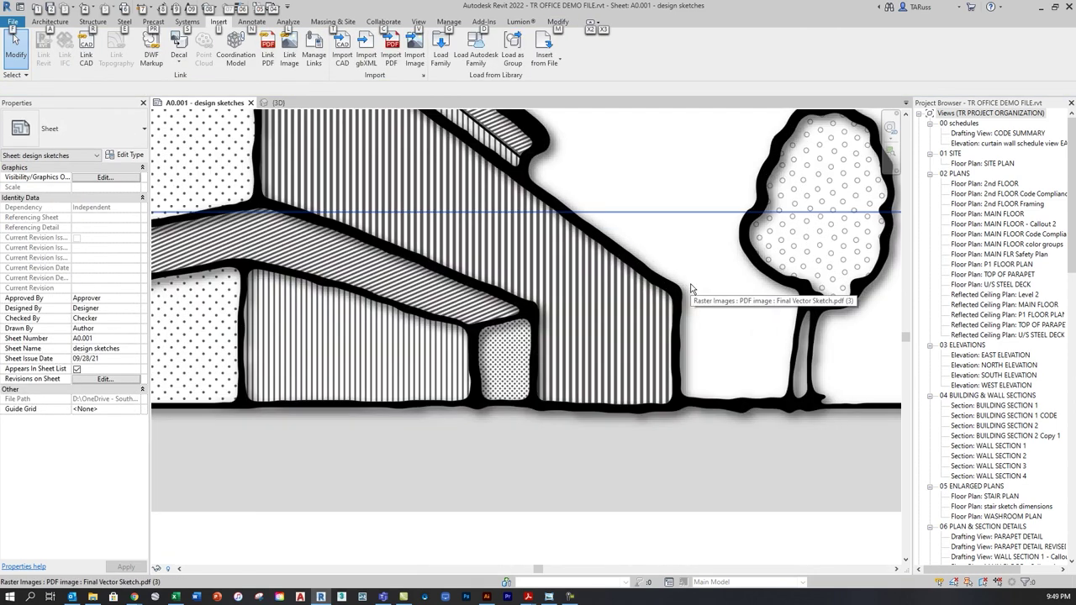
{"action": "scroll", "coordinate": [662, 295], "scroll_direction": "up", "scroll_amount": 6}
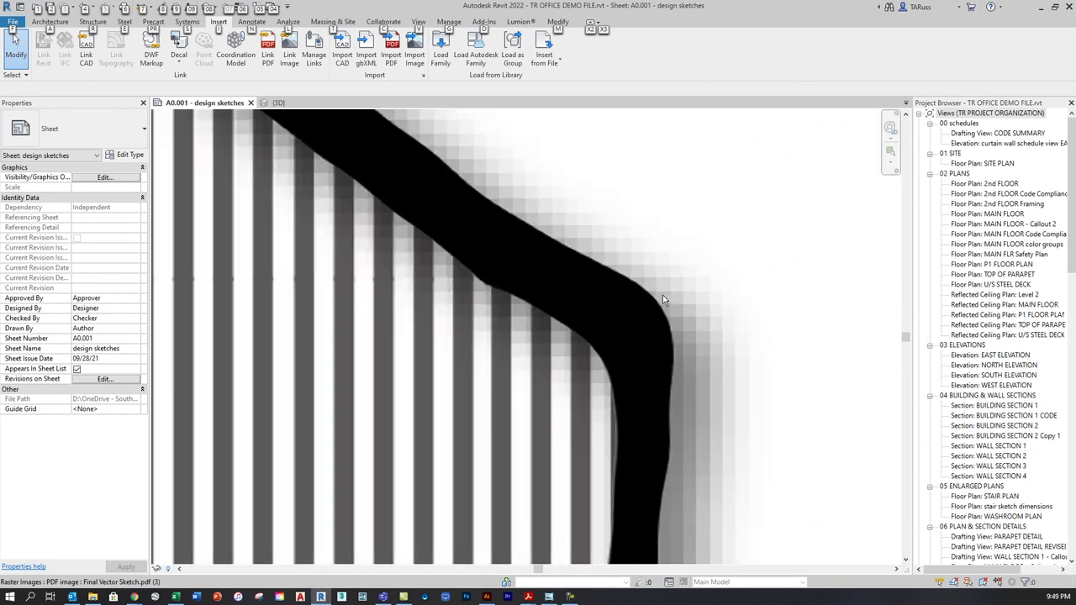
{"action": "scroll", "coordinate": [646, 296], "scroll_direction": "down", "scroll_amount": 8}
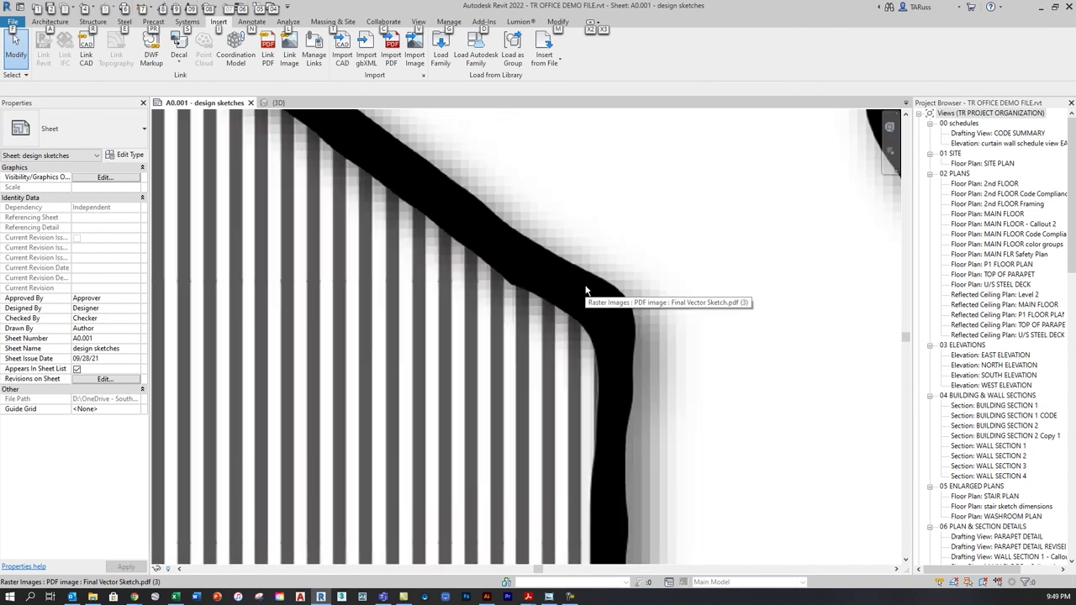
{"action": "scroll", "coordinate": [586, 284], "scroll_direction": "down", "scroll_amount": 10}
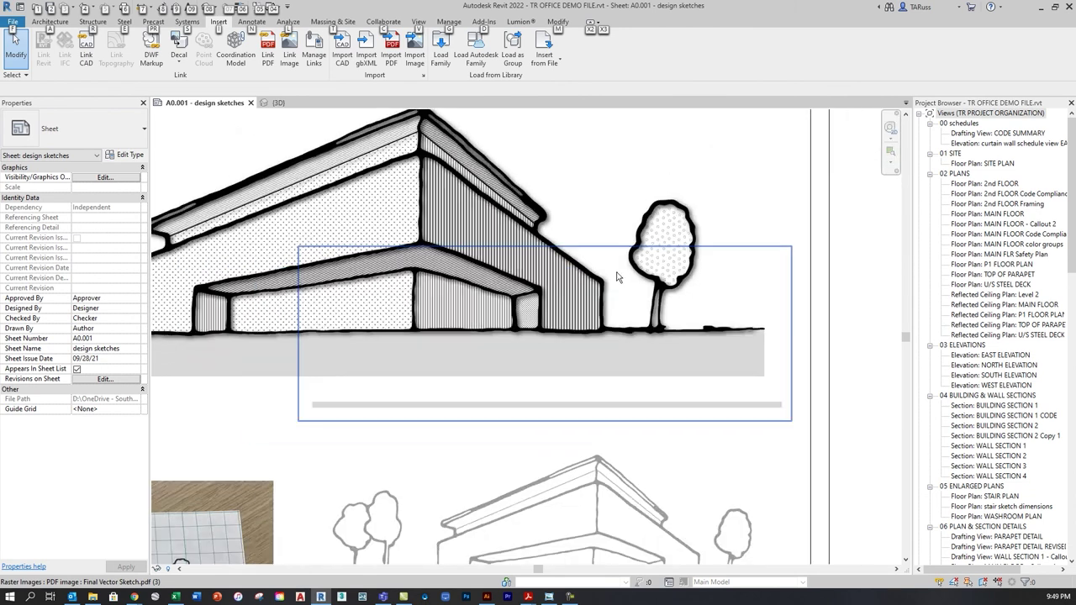